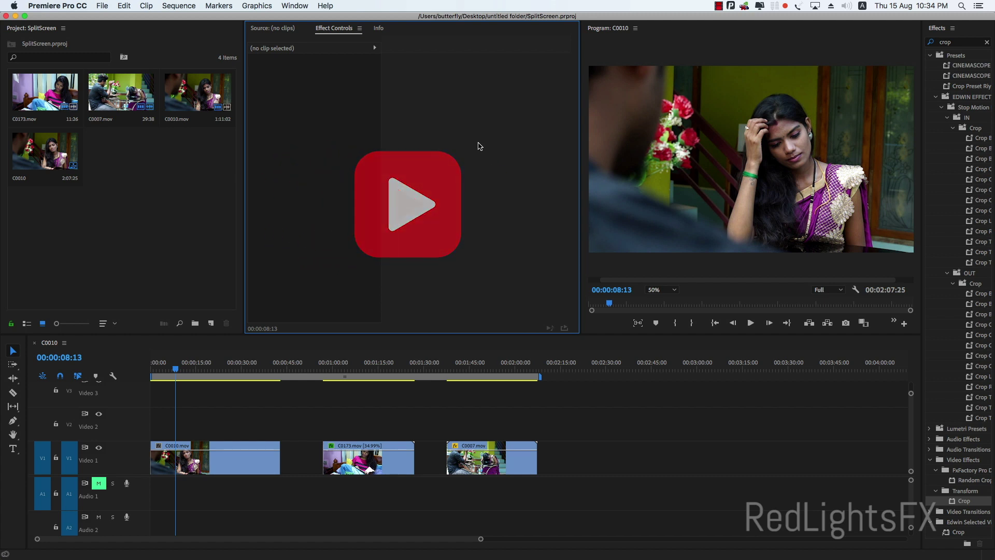
- Preview the opening clips, then move C0173 onto Video 2 above C0010 at about 4 seconds
click(256, 368)
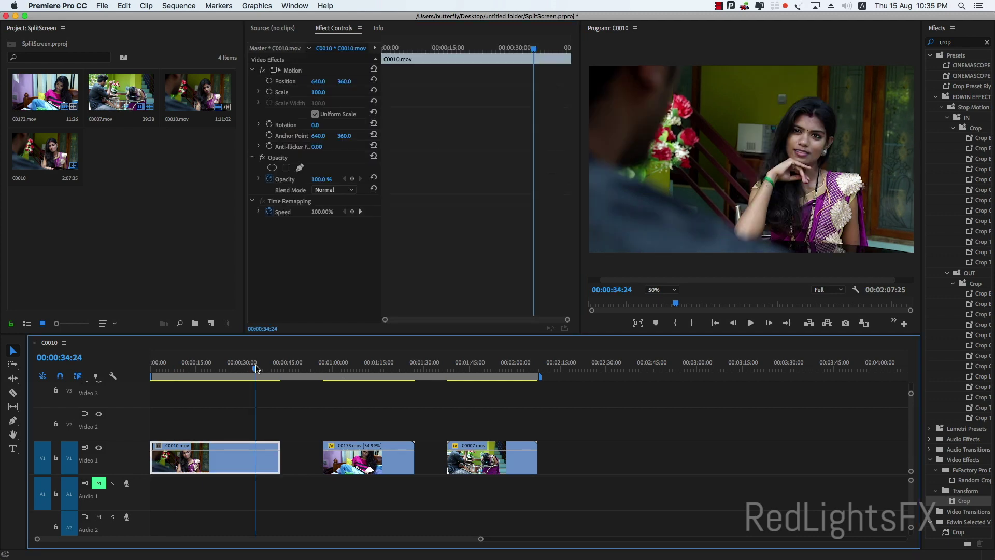
mouse_move(252, 369)
mouse_down()
mouse_move(340, 369)
mouse_move(228, 391)
mouse_move(478, 389)
mouse_up()
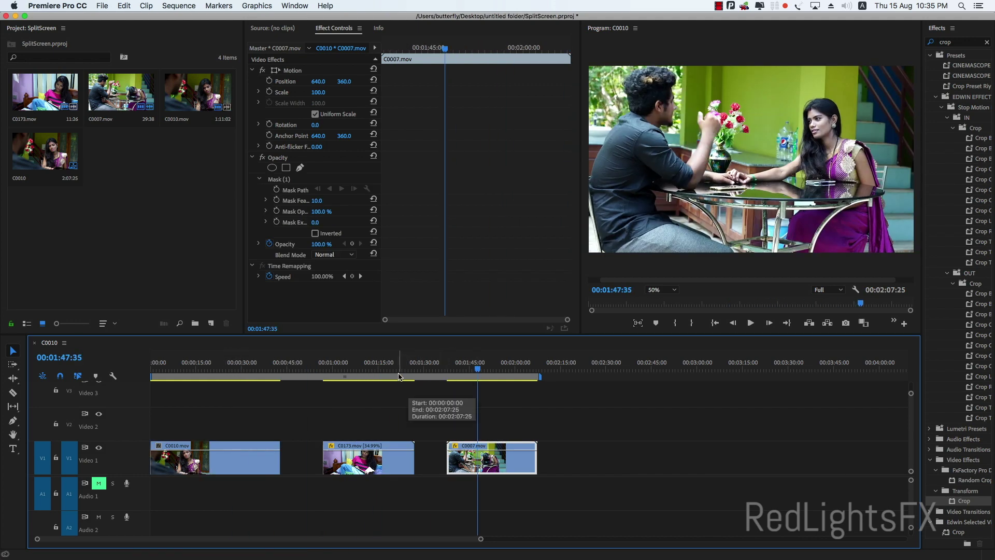
mouse_move(279, 374)
mouse_down()
mouse_move(169, 379)
mouse_move(199, 385)
mouse_up()
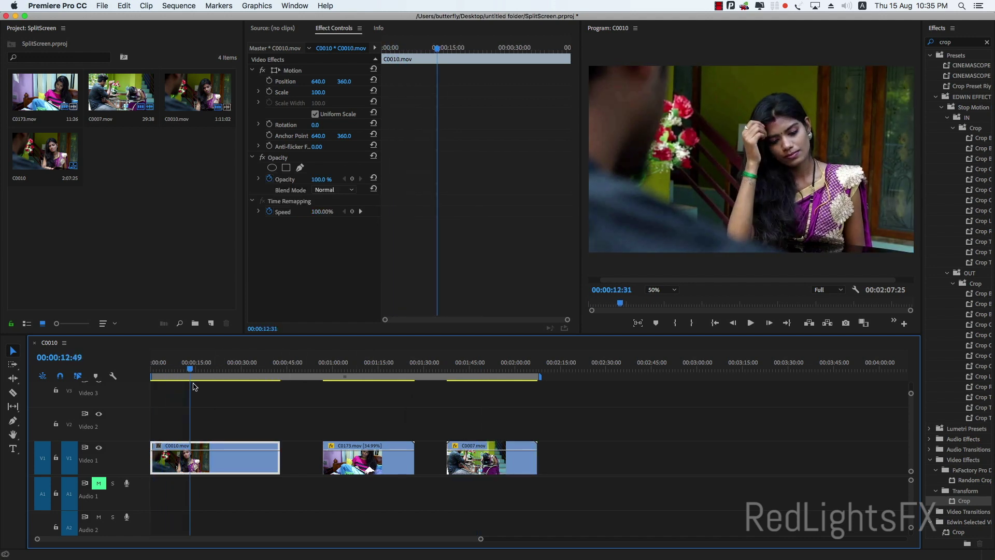
key(equal)
key(equal)
key(space)
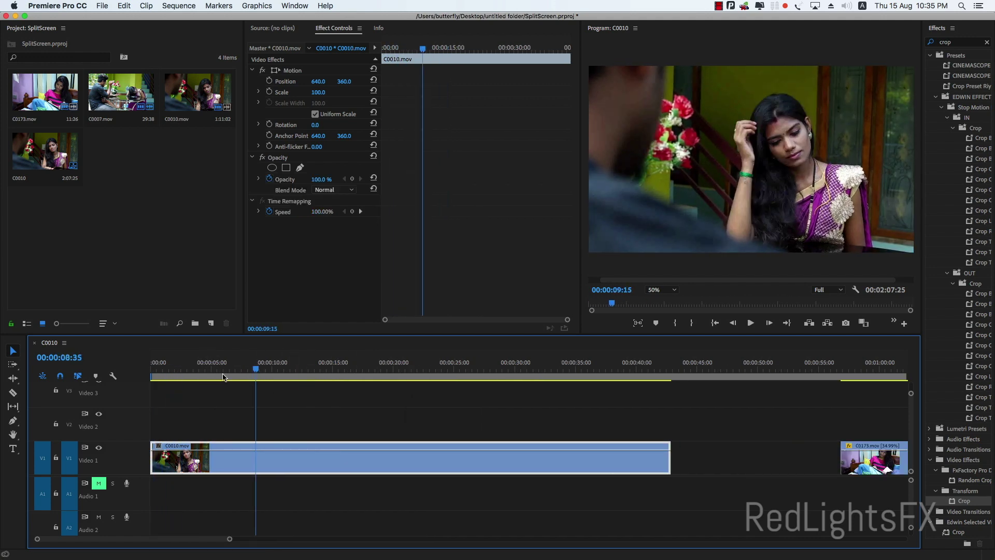
mouse_move(399, 369)
mouse_down()
mouse_move(172, 373)
mouse_move(208, 372)
mouse_up()
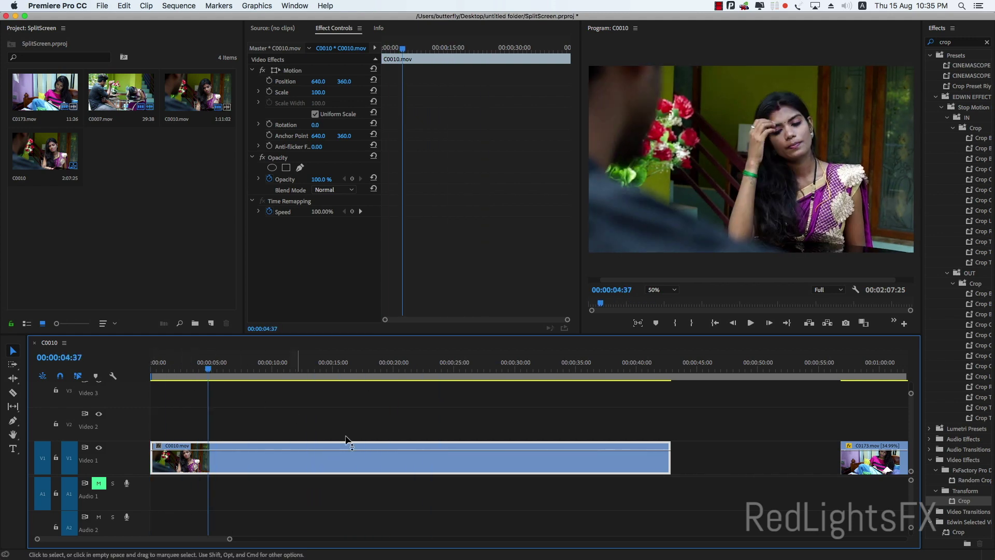
click(879, 462)
drag(879, 463, 269, 432)
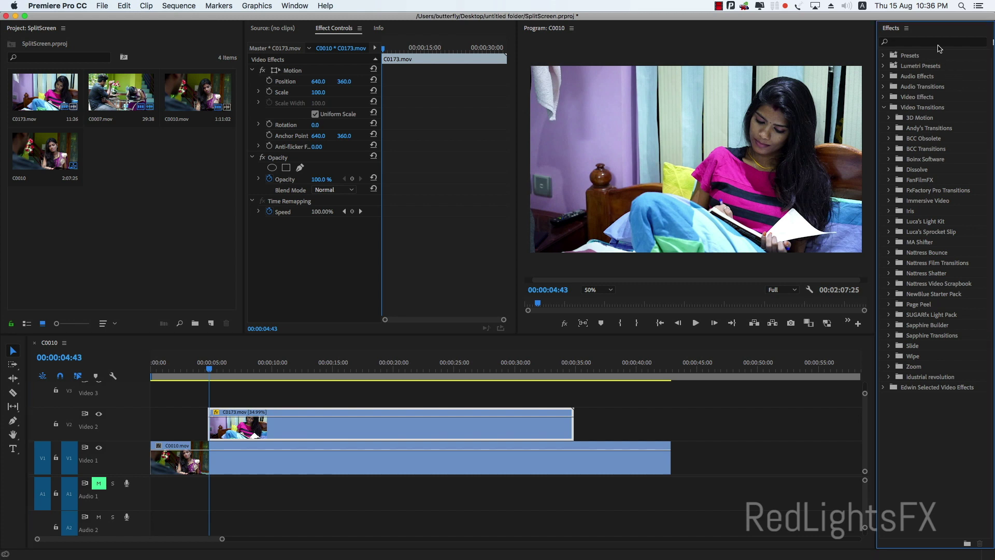
- Search the Effects panel for 'crop' and apply the Crop effect to C0173
click(938, 44)
text(crop)
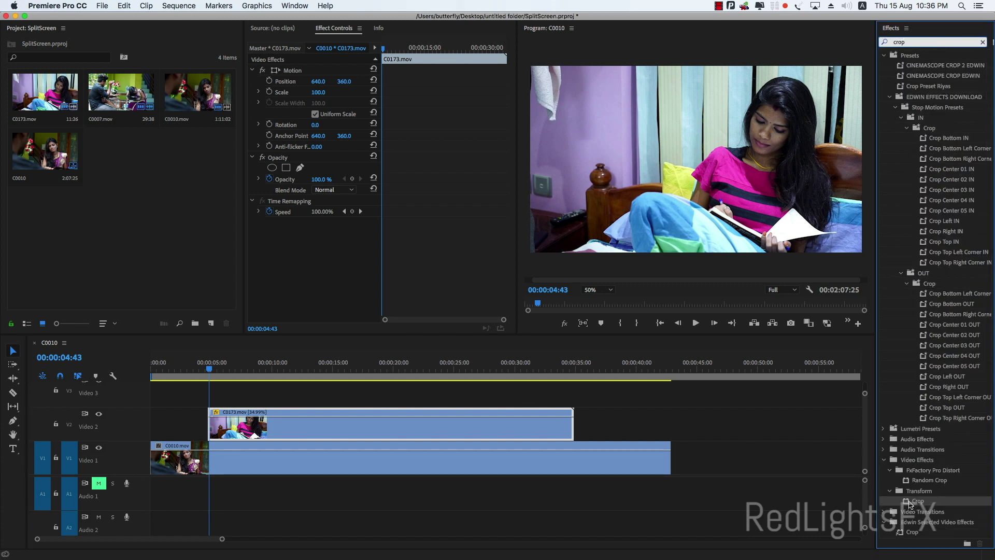
click(909, 503)
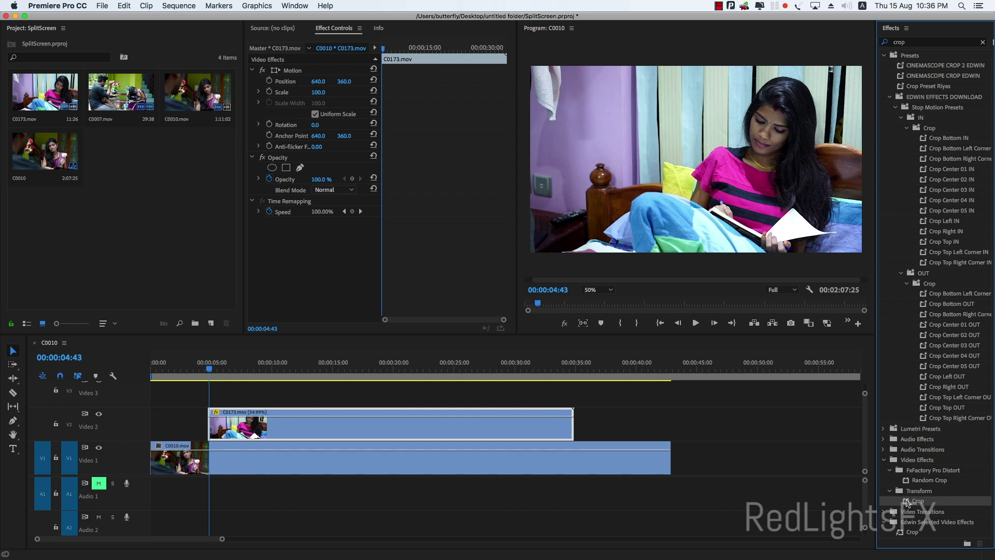
drag(908, 501, 363, 433)
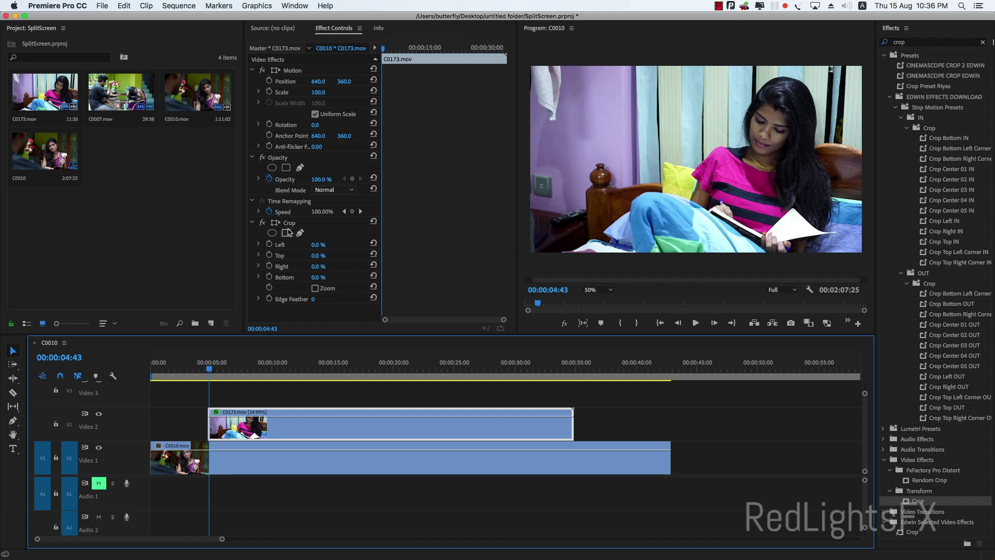
- Crop C0173 to Top 5% and Bottom 35.3% with the Program monitor handles
click(290, 223)
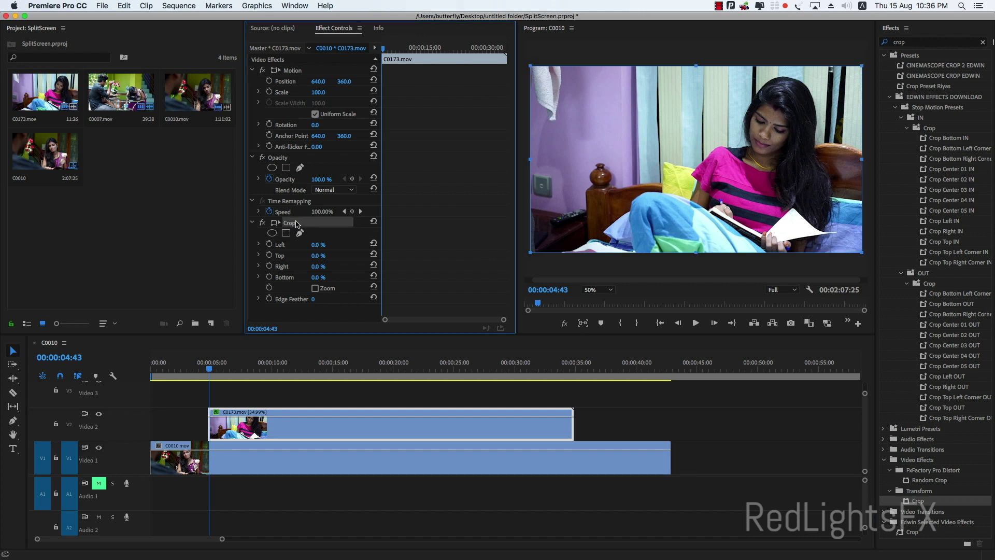
mouse_move(526, 156)
mouse_down()
mouse_move(683, 157)
mouse_move(528, 159)
mouse_up()
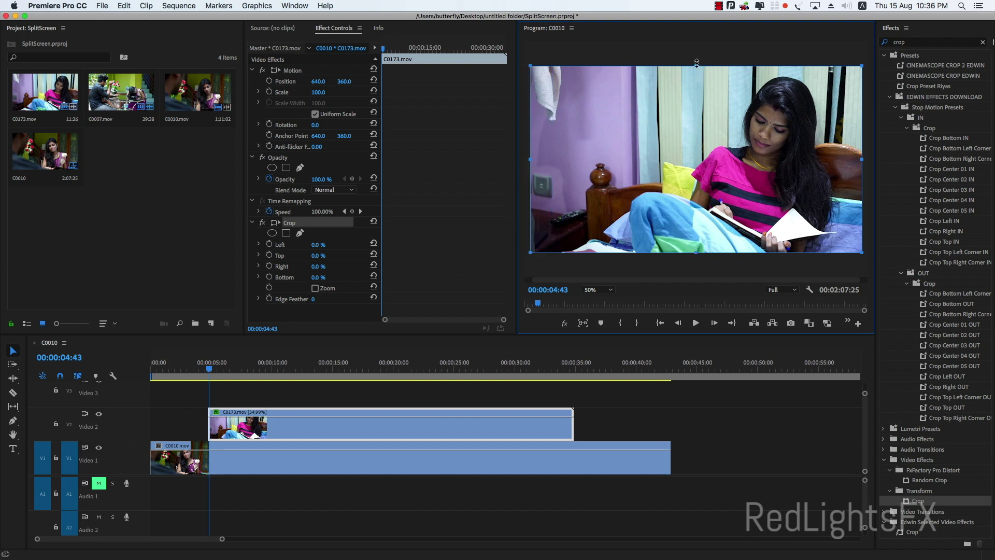
drag(697, 63, 697, 158)
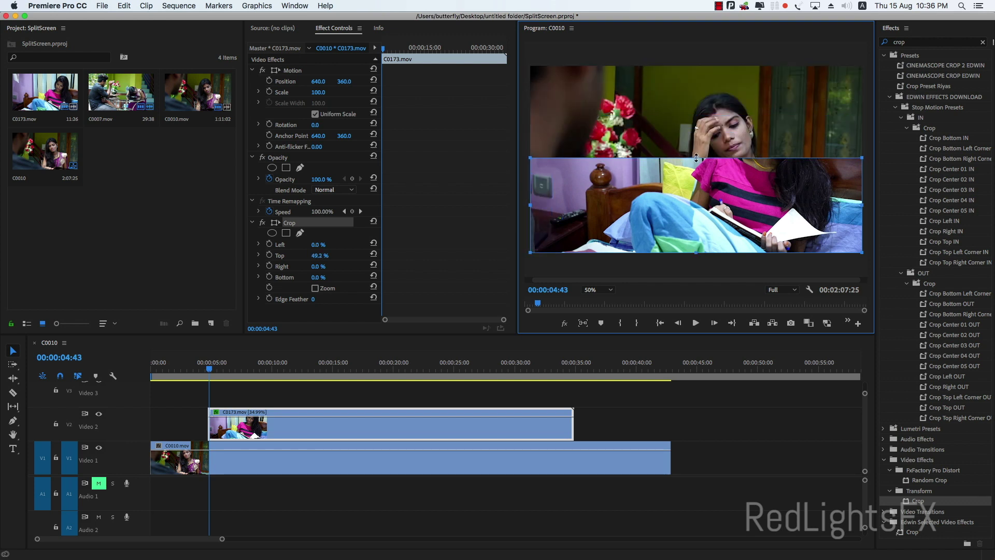
drag(693, 157, 693, 75)
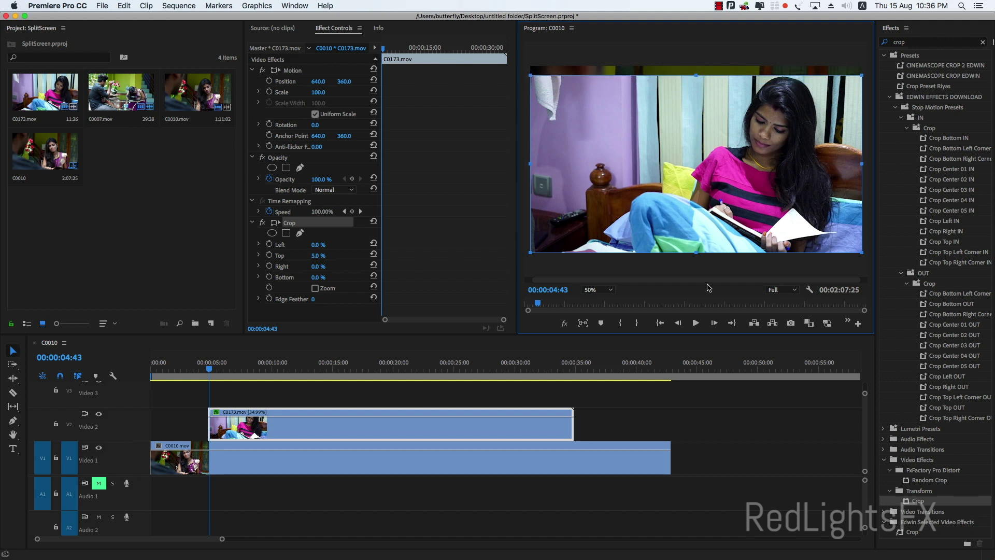
drag(696, 253, 697, 187)
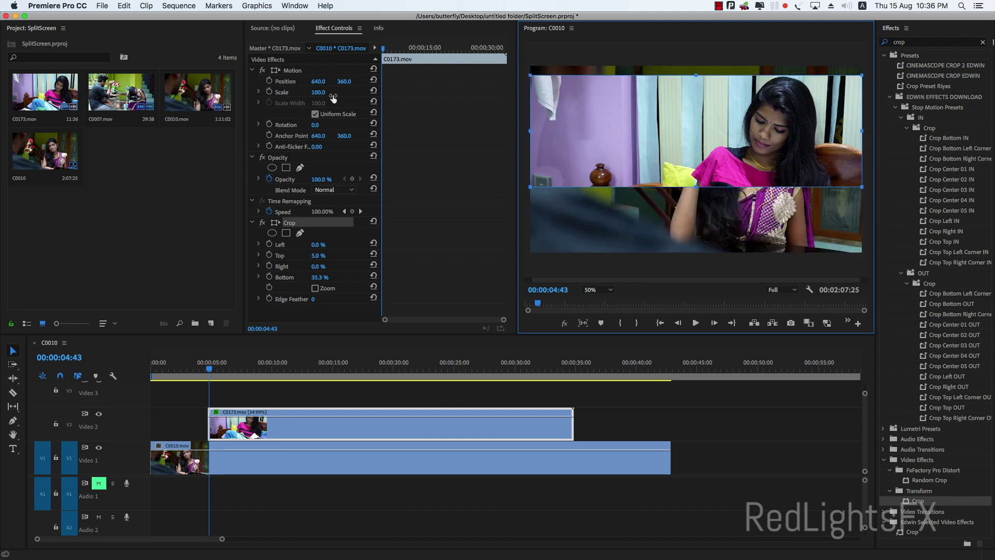
- Raise C0173 to Position Y 325, then select C0010 and return the playhead to about 3 seconds
drag(344, 81, 325, 81)
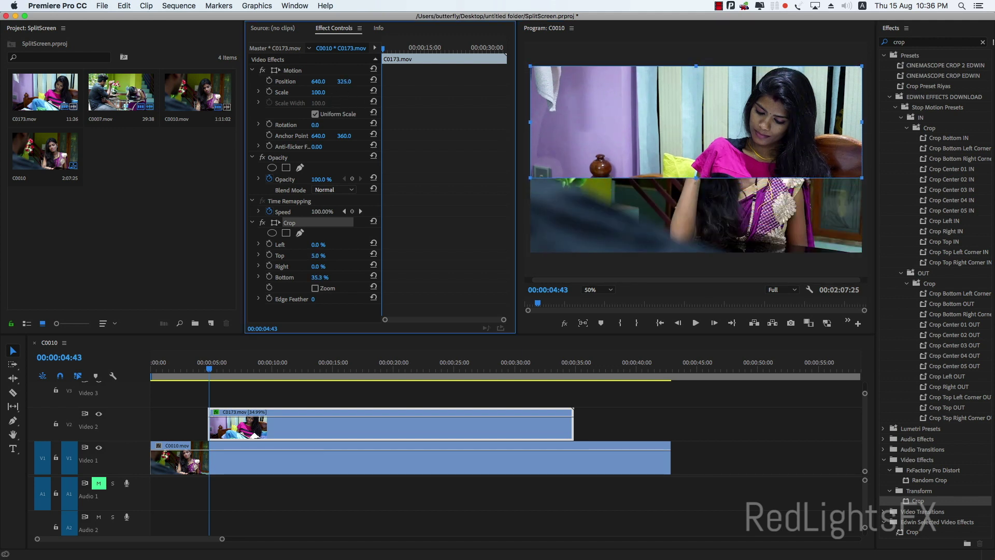
click(334, 394)
click(193, 458)
drag(196, 366, 193, 366)
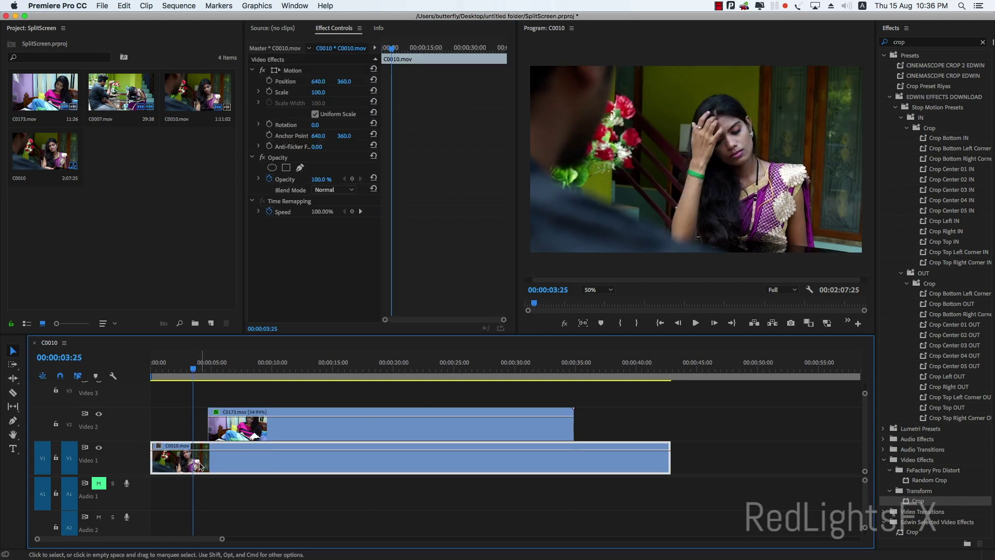
- Increase C0173's bottom crop to 40.1%, keeping Top at 5%
click(212, 366)
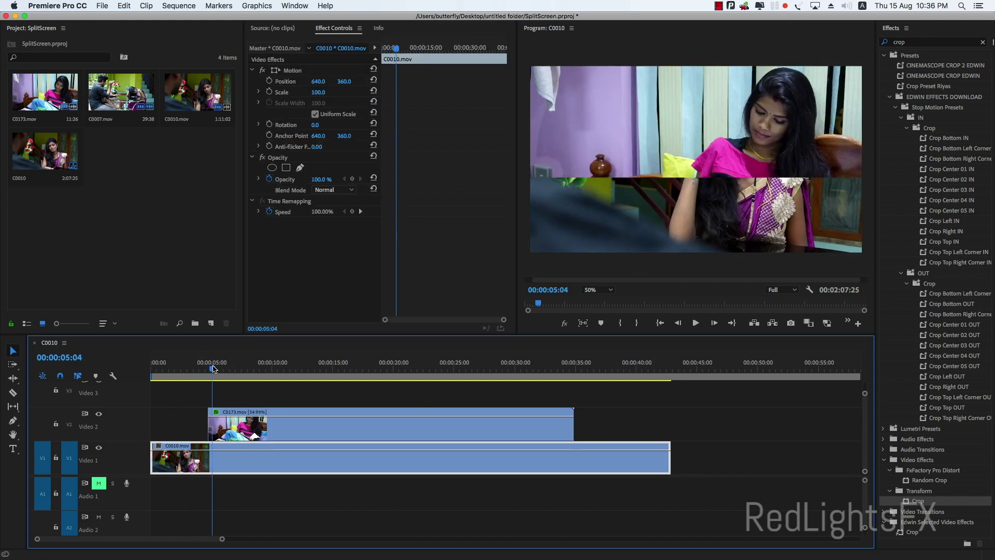
click(317, 420)
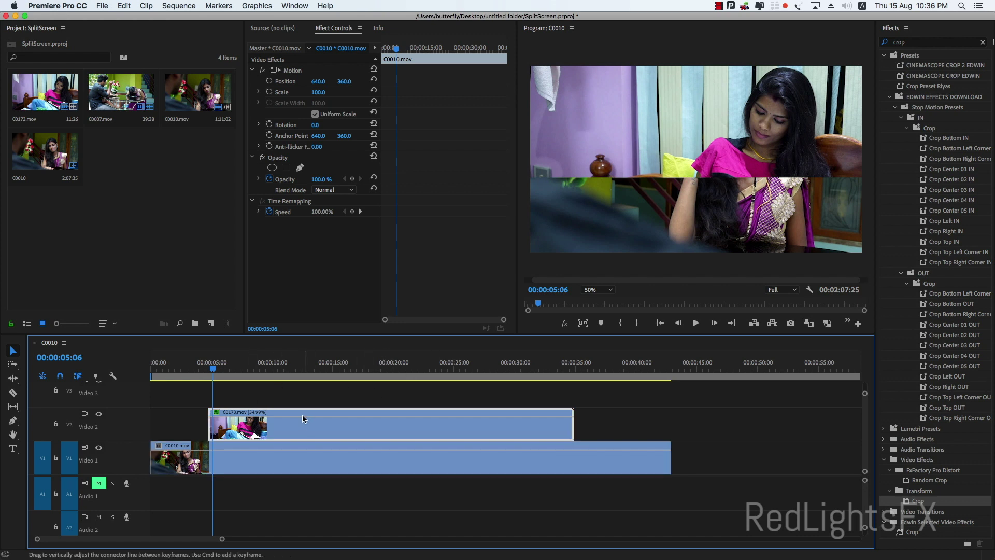
click(289, 223)
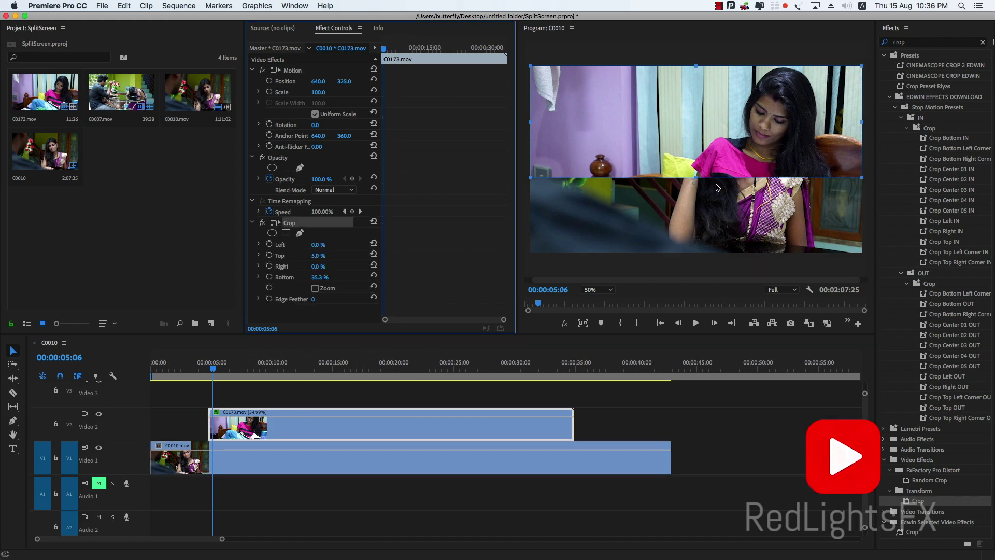
drag(696, 177, 697, 169)
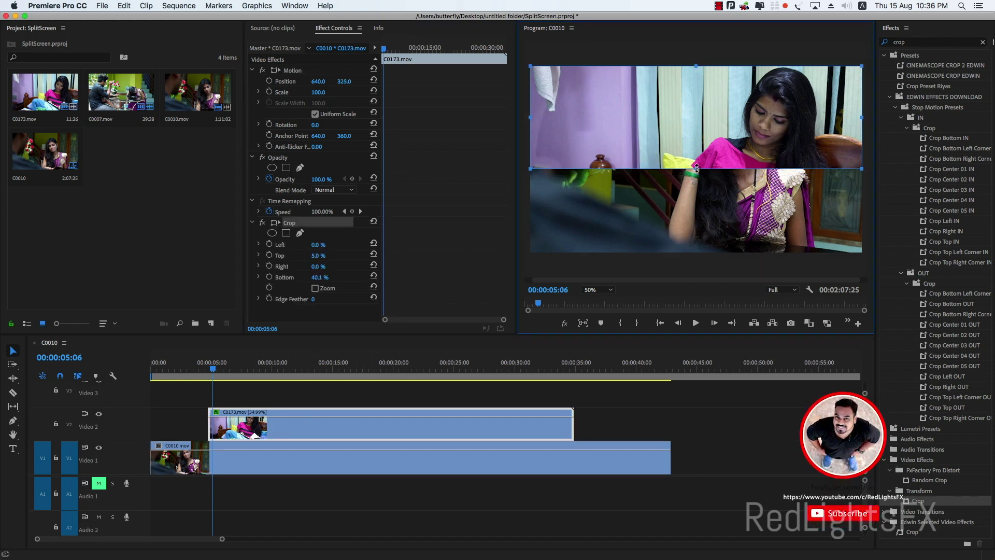
click(380, 404)
- Play back the split-screen section and zoom the timeline in near C0173's start
click(187, 369)
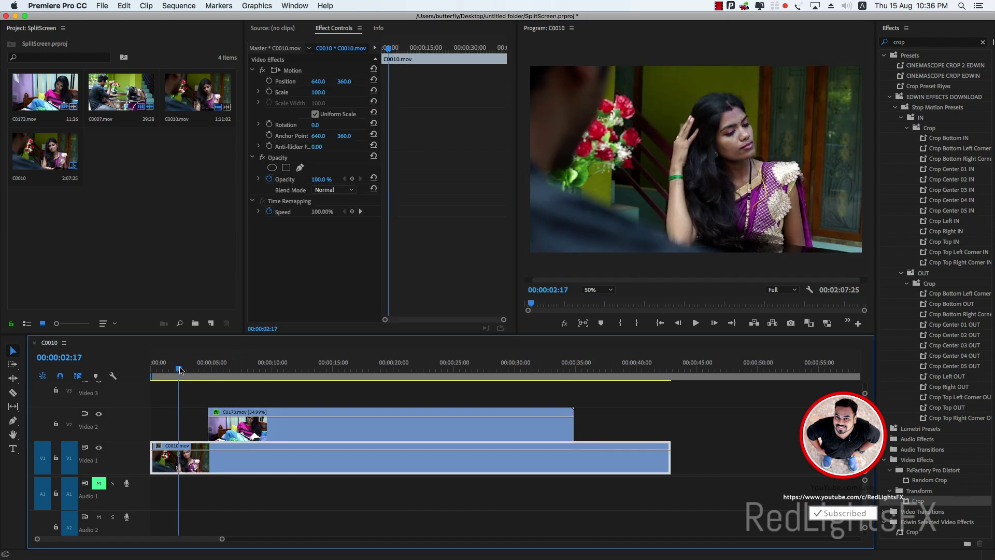
key(space)
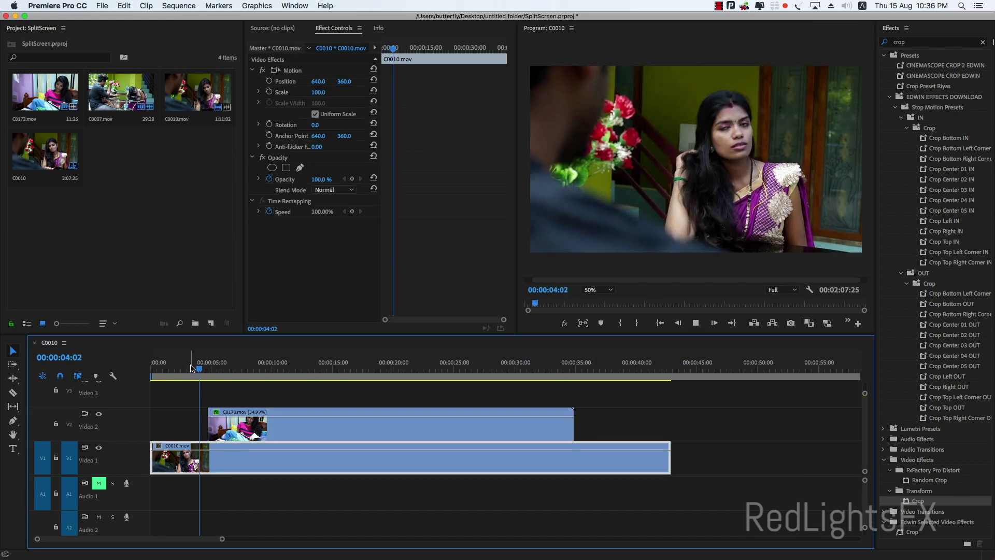
key(space)
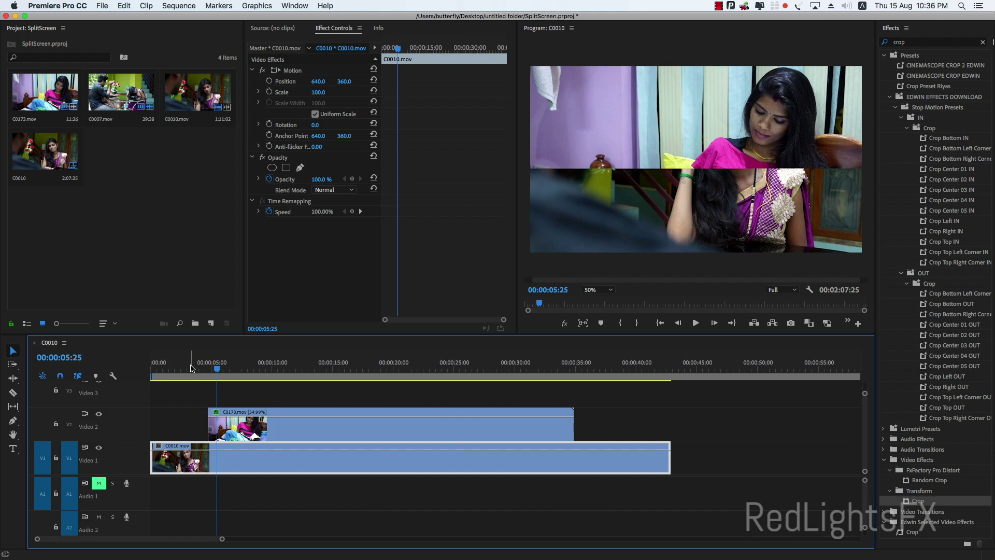
drag(227, 366, 215, 368)
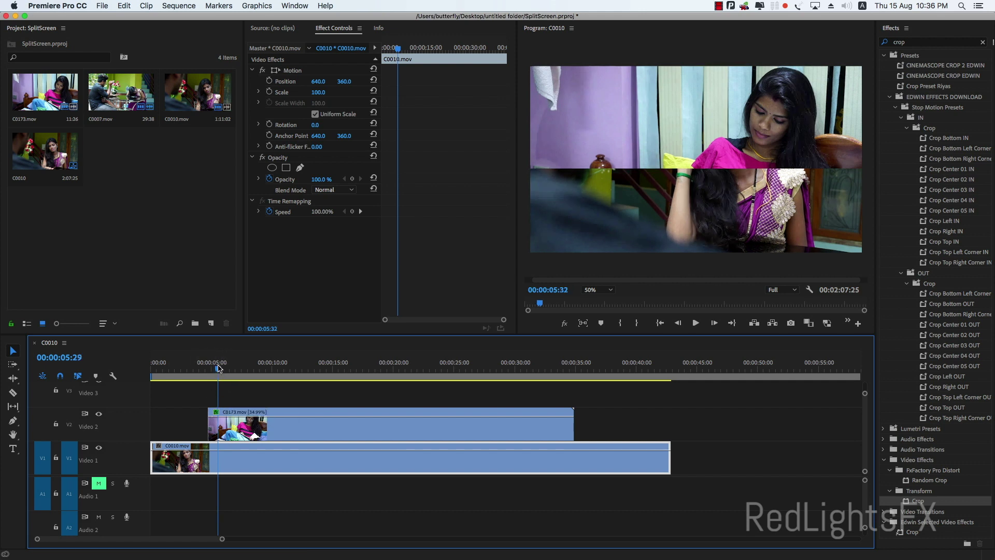
key(=)
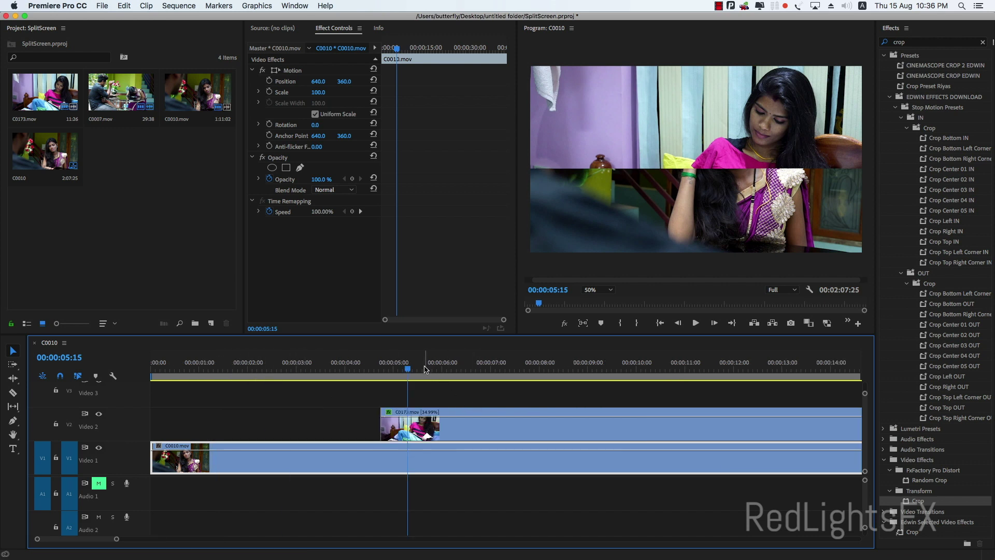
drag(393, 369, 382, 372)
- Keyframe C0173's Position so it slides down from above the frame into the top band
click(398, 422)
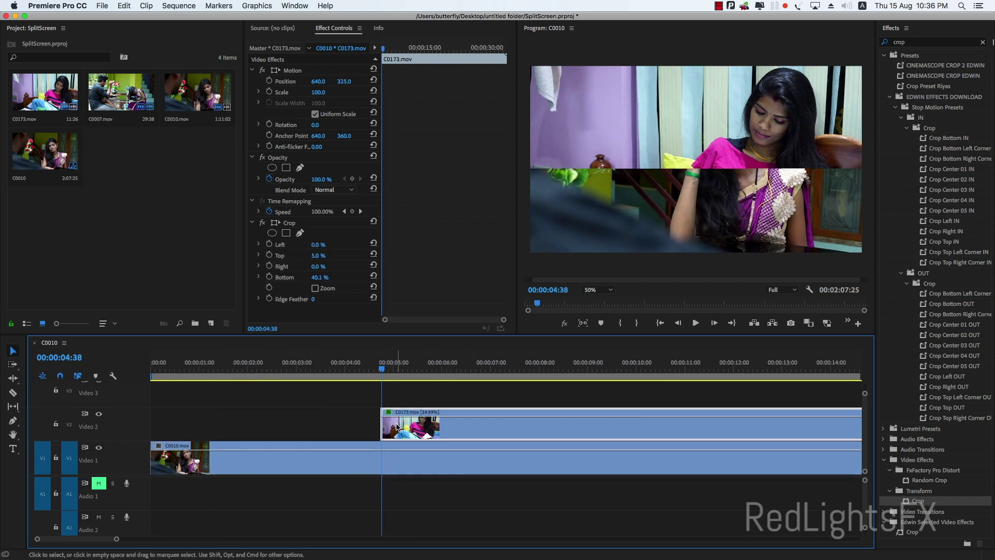
key(=)
key(Left)
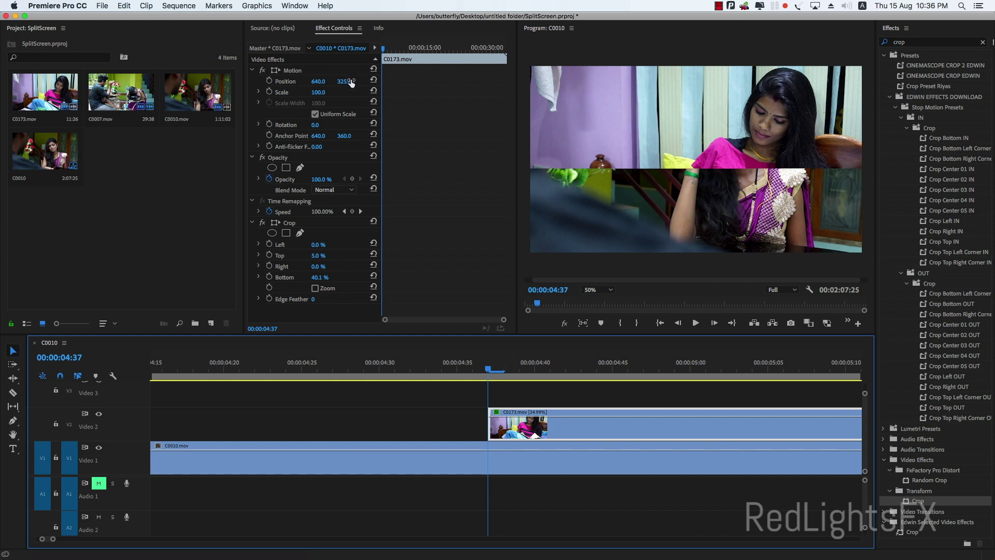
drag(346, 85, 143, 85)
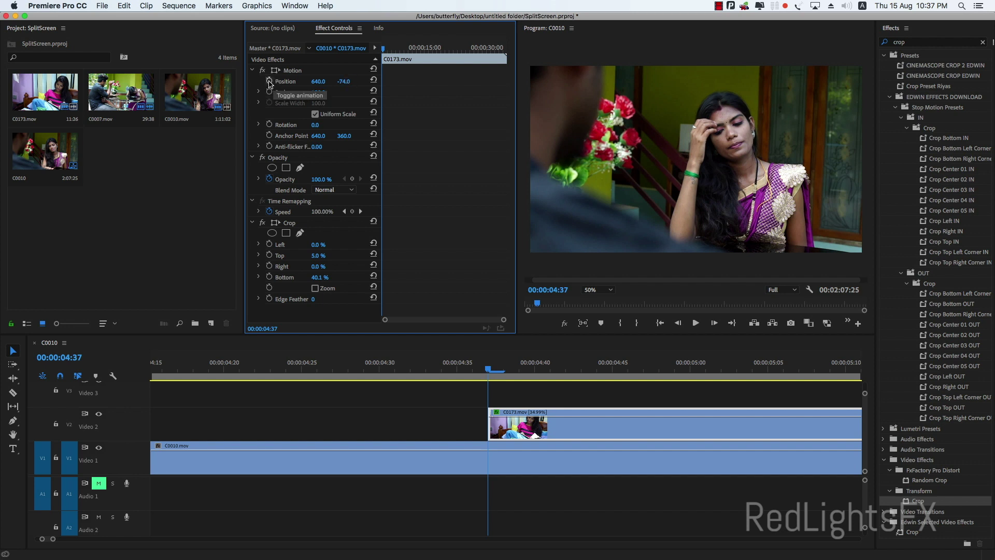
click(270, 82)
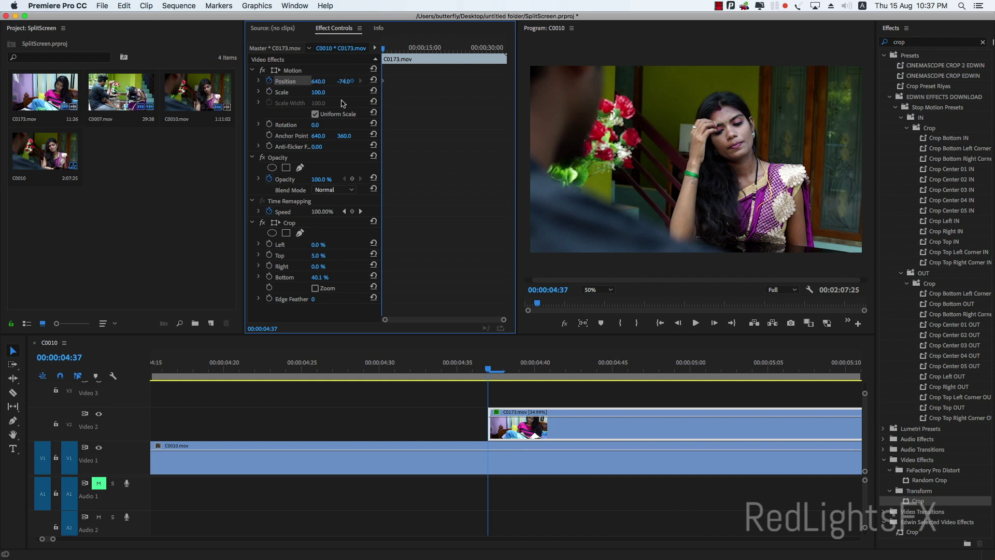
key(Right)
key(Right)
key(Right)
drag(343, 85, 344, 81)
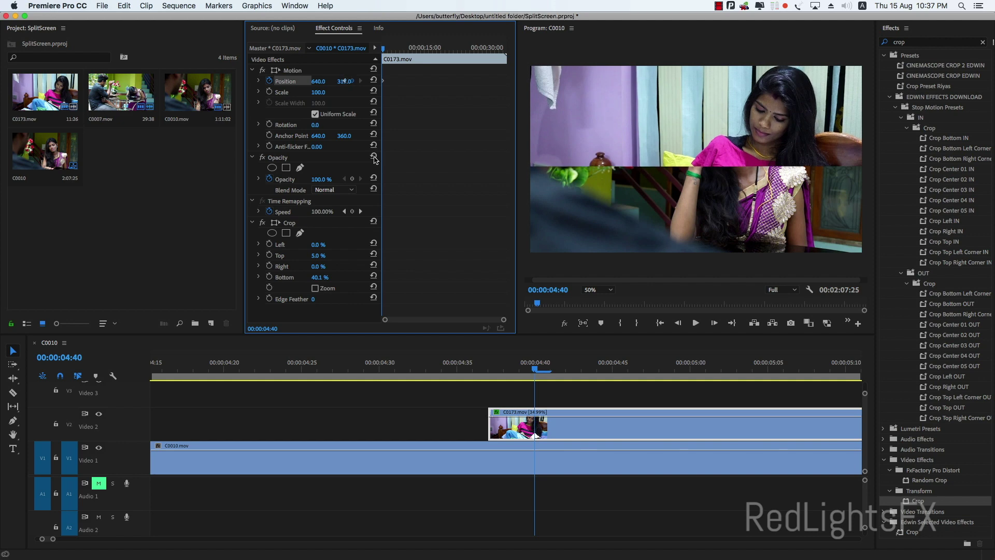
- Review the C0173 slide-in and park the playhead at 00:00:04:37, just before it begins
click(488, 363)
key(space)
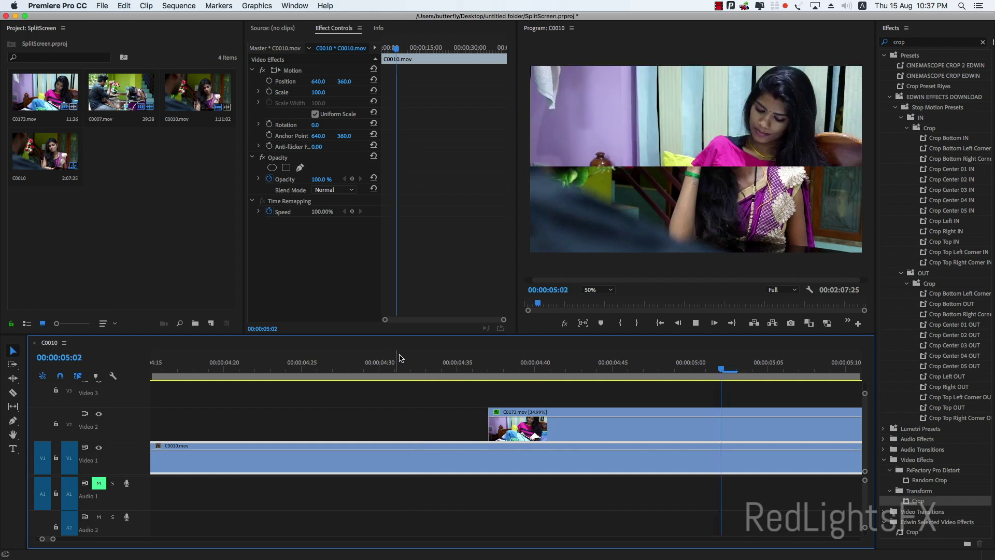
key(space)
drag(513, 362, 658, 362)
click(542, 422)
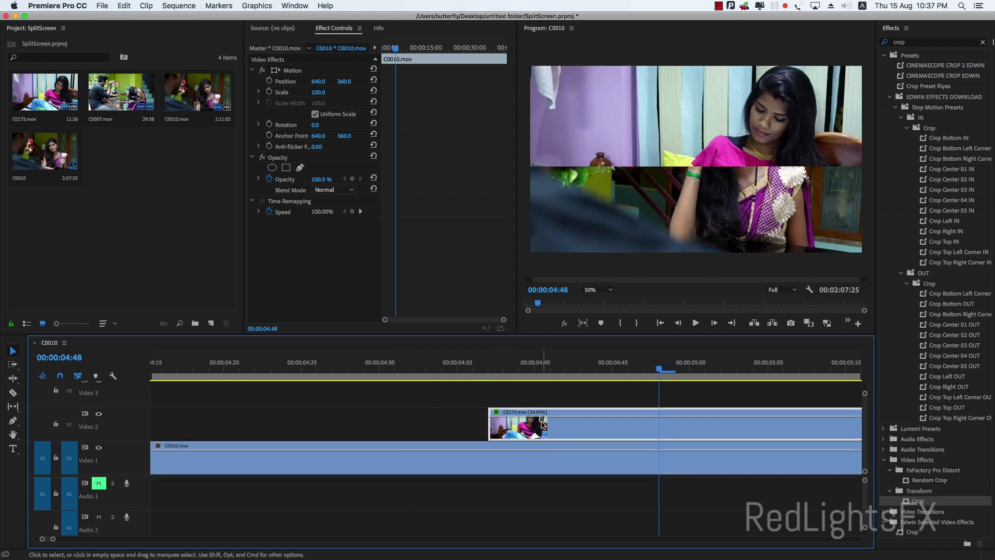
drag(502, 319, 463, 321)
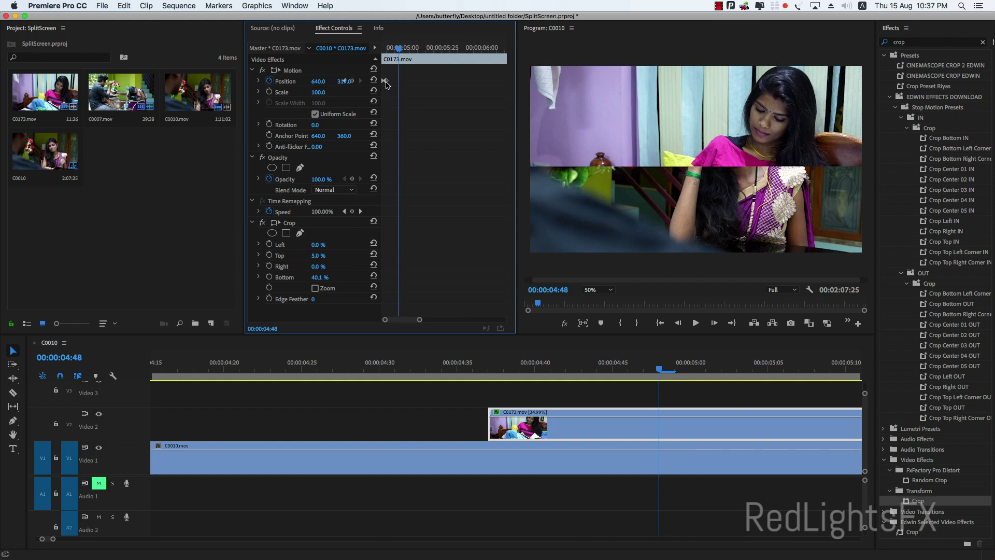
click(556, 358)
key(space)
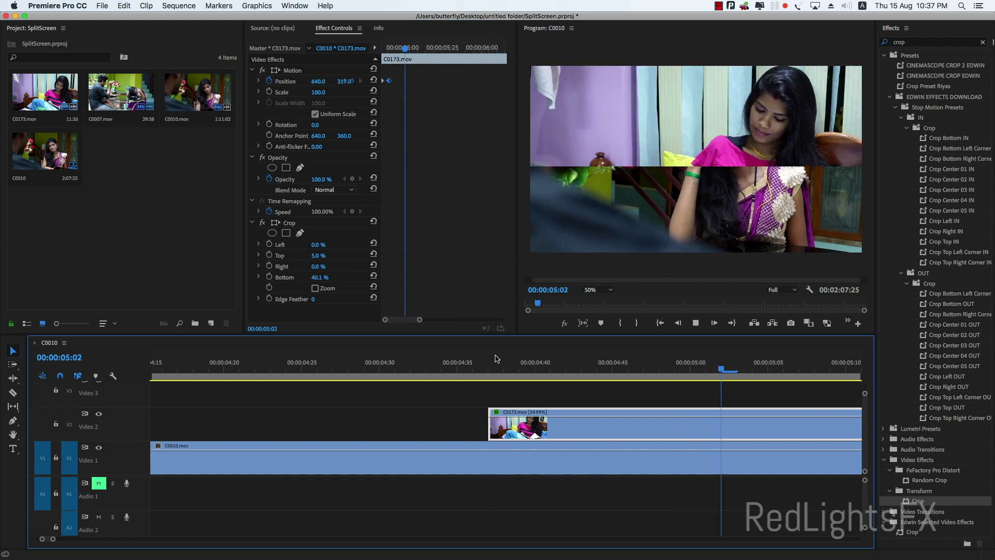
key(space)
key(minus)
key(minus)
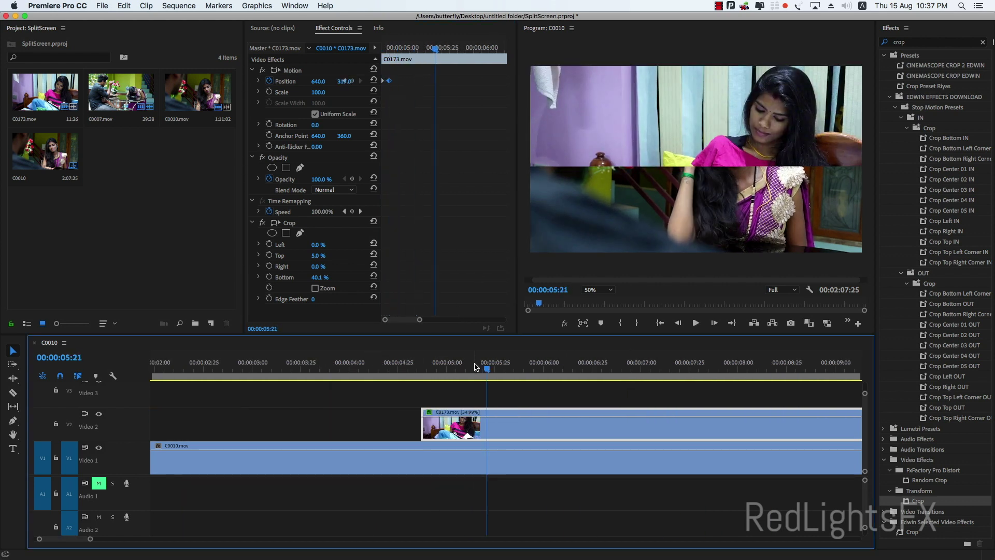
drag(475, 367, 426, 370)
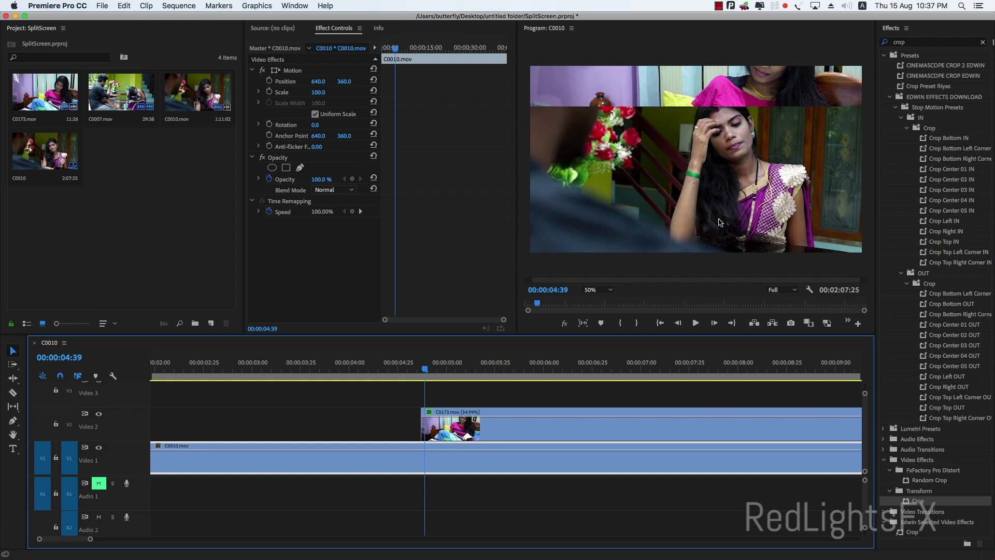
- Cut C0010 at 00:00:04:37 and select its second part
key(Left)
key(Left)
key(c)
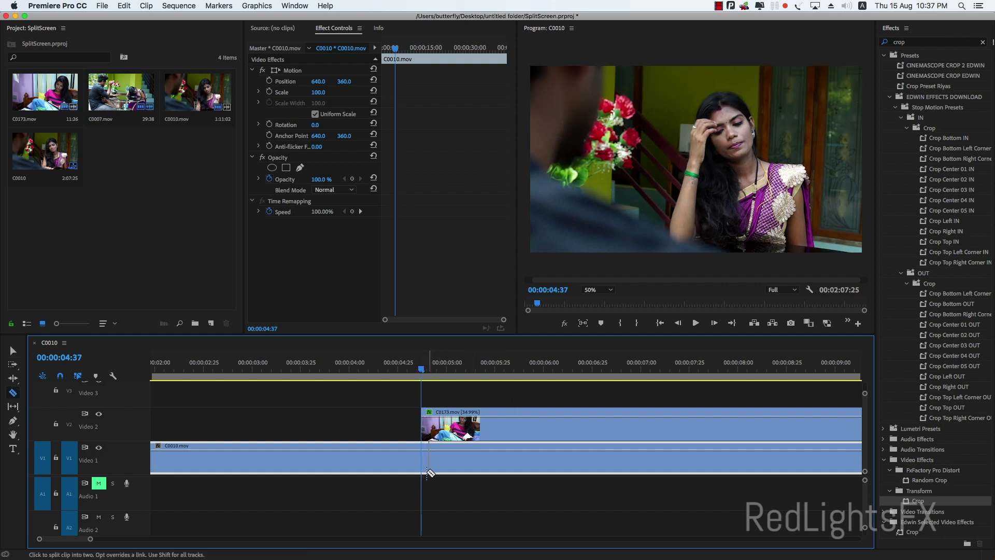
click(422, 461)
key(v)
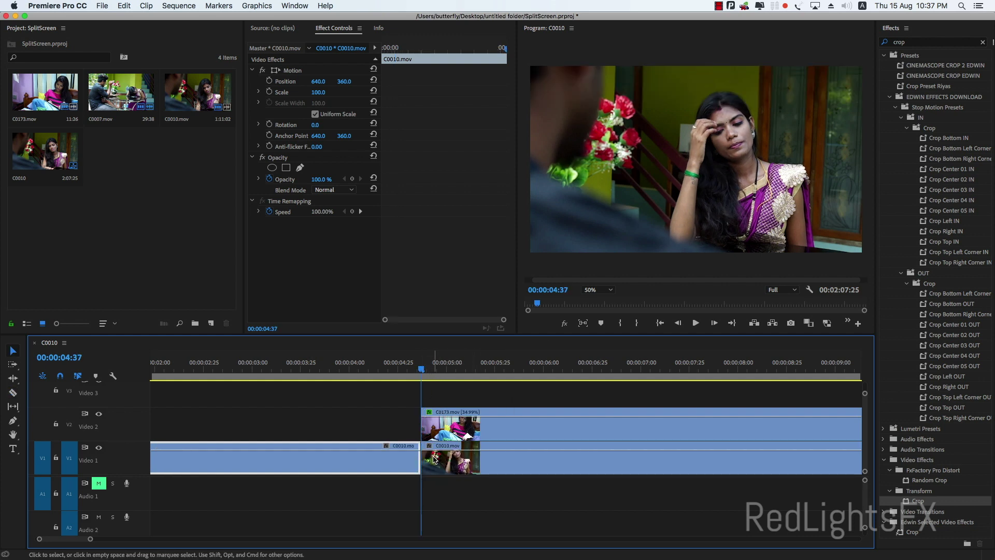
key(=)
click(518, 464)
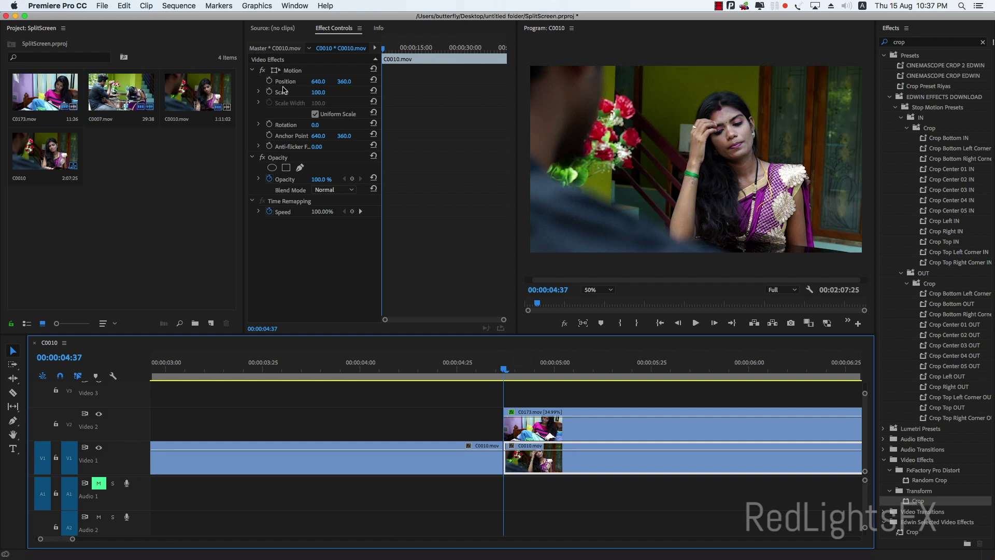
- Keyframe the second C0010 part's Position to slide down to Y 626 by 00:00:04:42, then preview
click(270, 82)
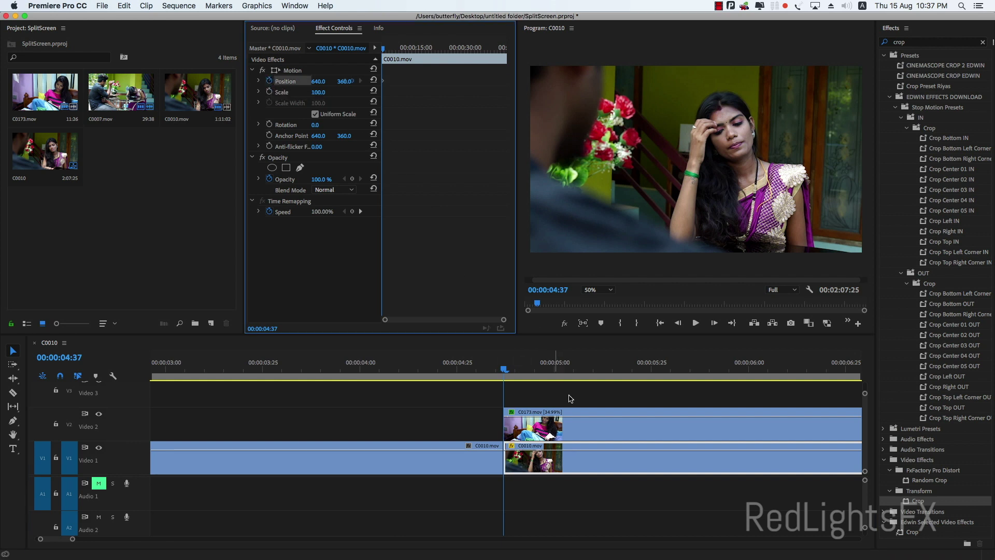
click(522, 367)
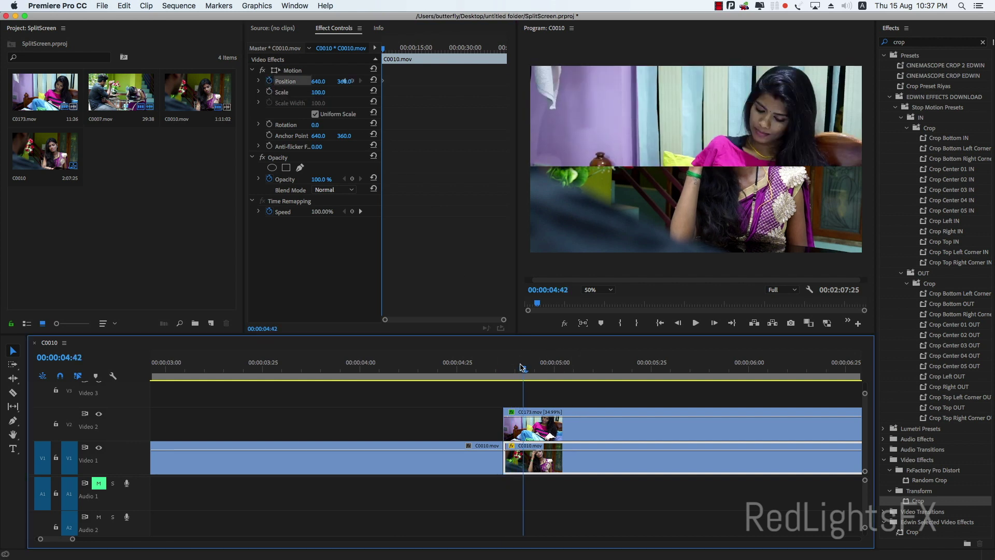
drag(522, 367, 522, 366)
drag(344, 81, 344, 82)
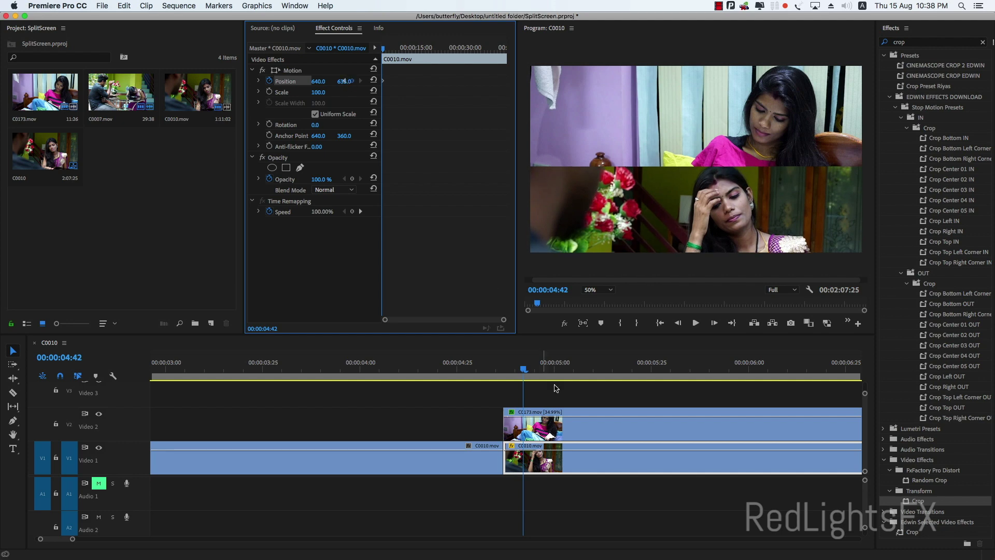
click(504, 369)
key(space)
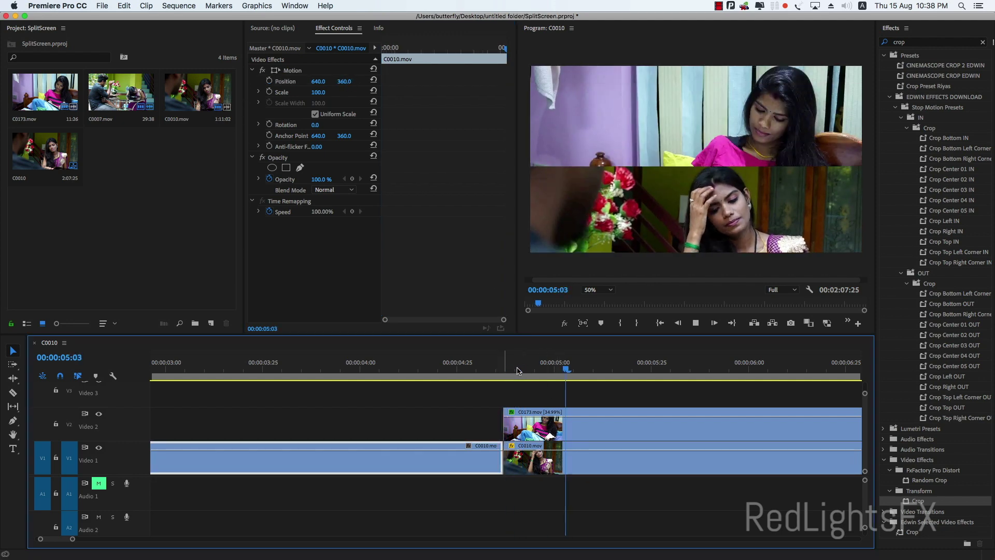
mouse_move(516, 371)
mouse_down()
mouse_move(477, 368)
mouse_move(527, 370)
mouse_up()
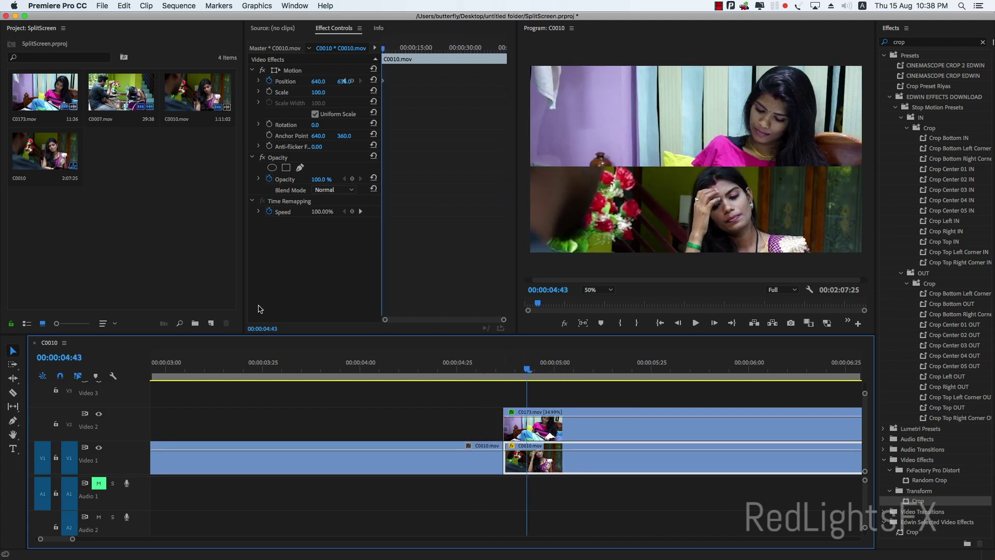
- Create a white 1280×720 Color Matte named Color Matte
click(212, 324)
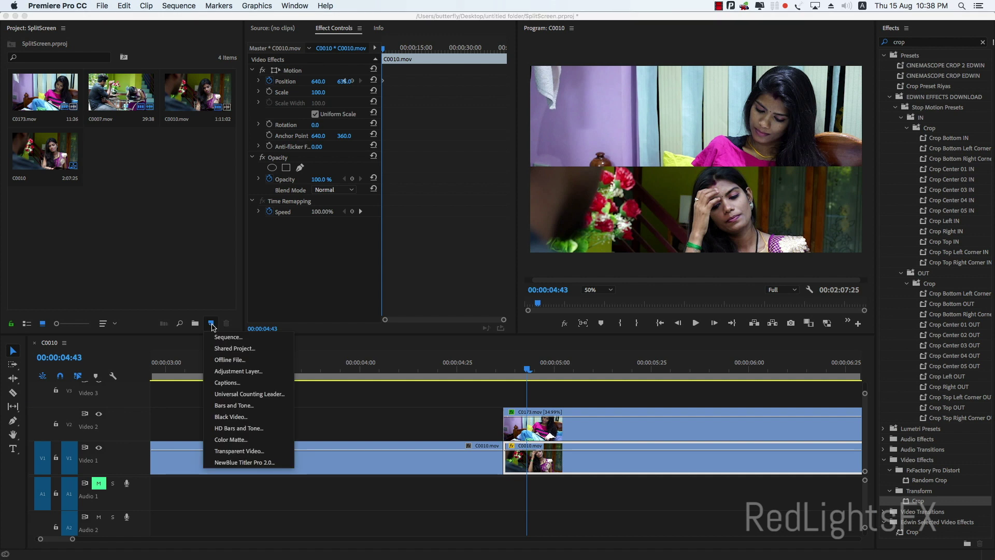
click(232, 440)
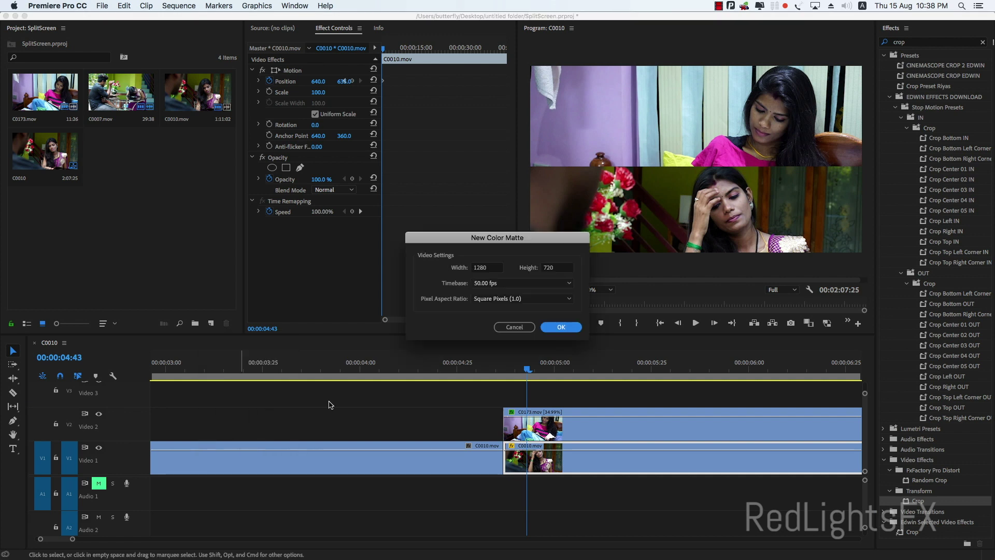
click(562, 327)
click(379, 266)
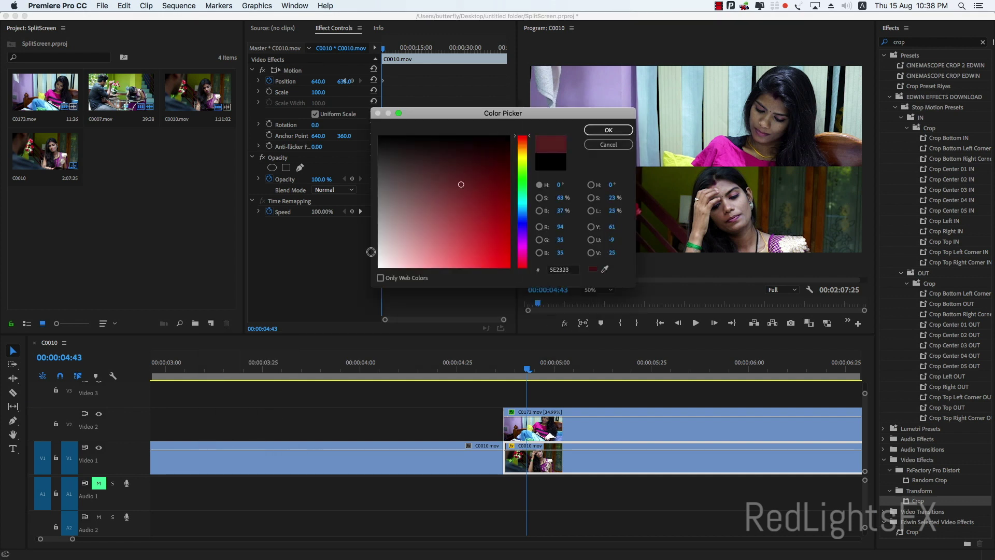
click(606, 131)
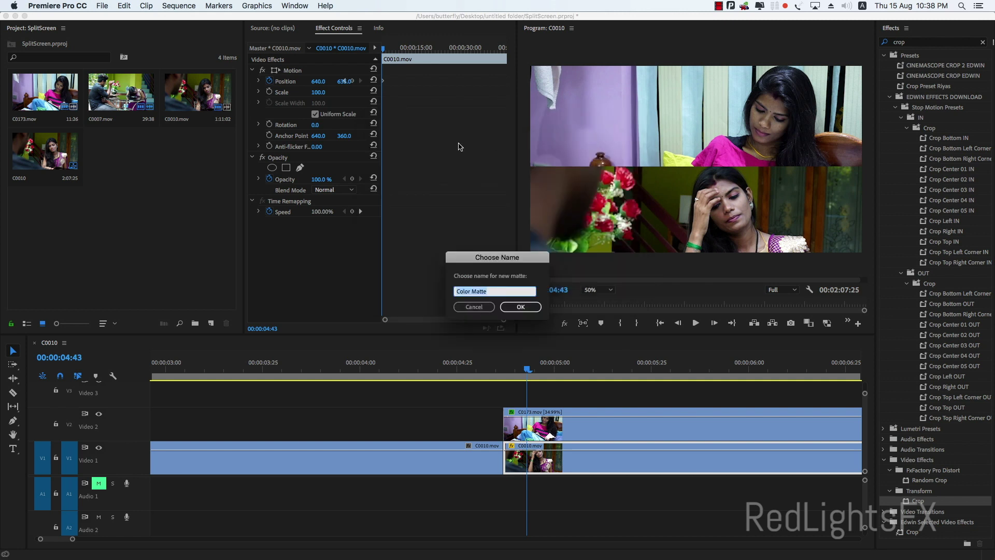
click(518, 307)
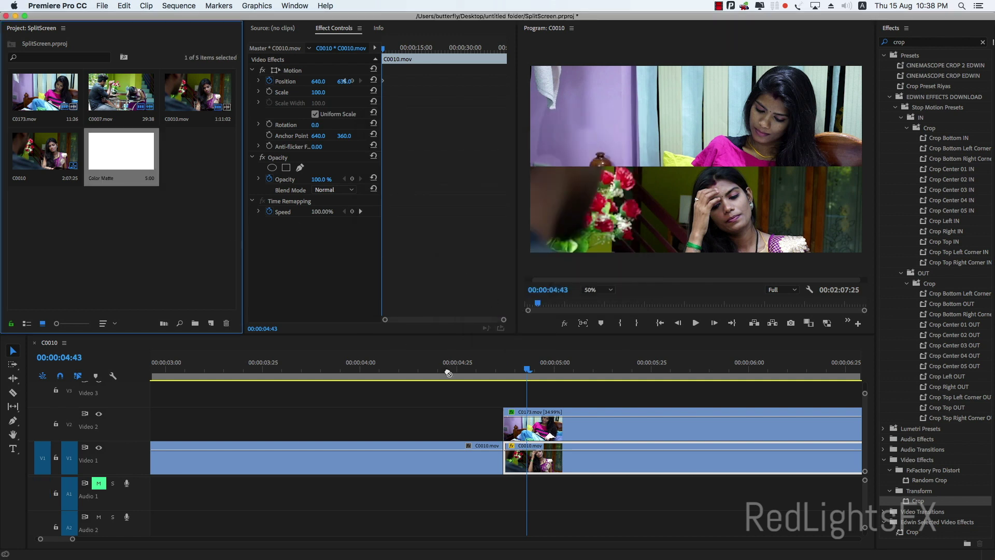
- Put the matte on Video 3 and shape it into a thin band (height 2.8, width 107.2) on the seam
drag(448, 373, 550, 408)
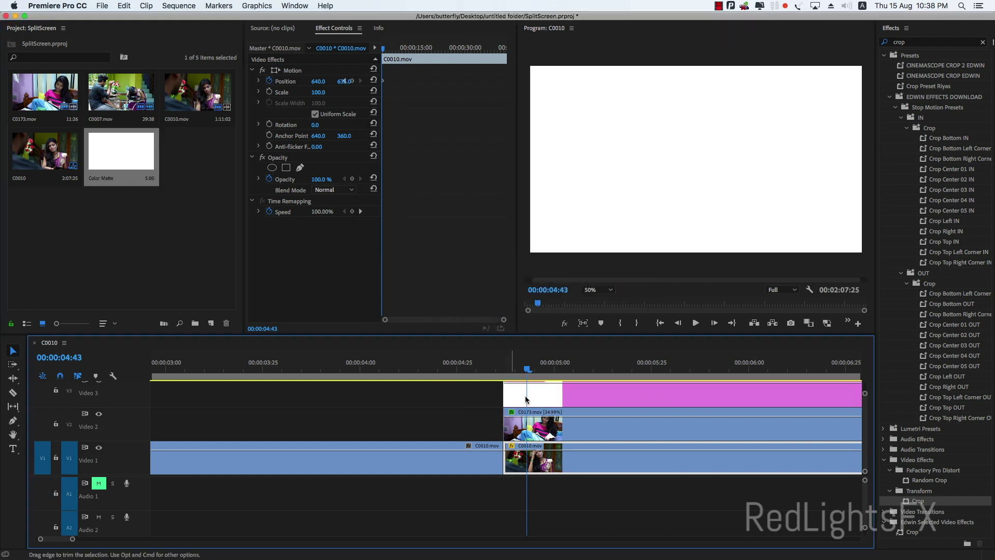
click(556, 402)
click(290, 70)
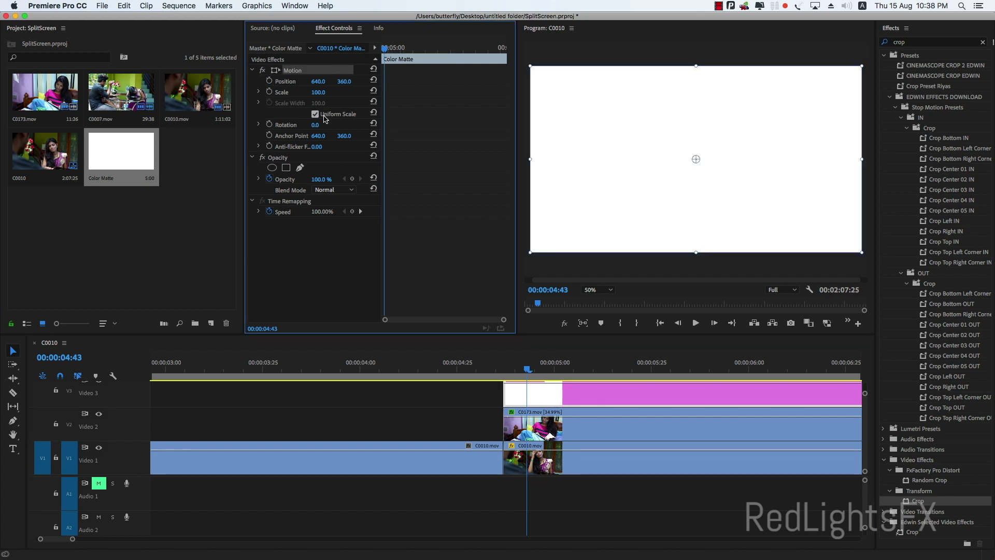
click(315, 114)
drag(696, 66, 734, 159)
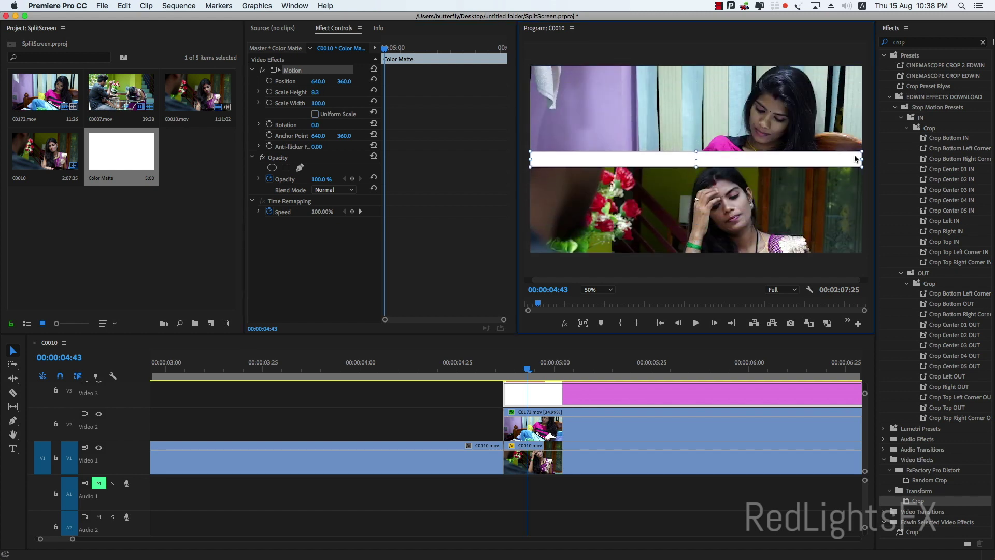
drag(861, 159, 874, 158)
drag(696, 152, 701, 158)
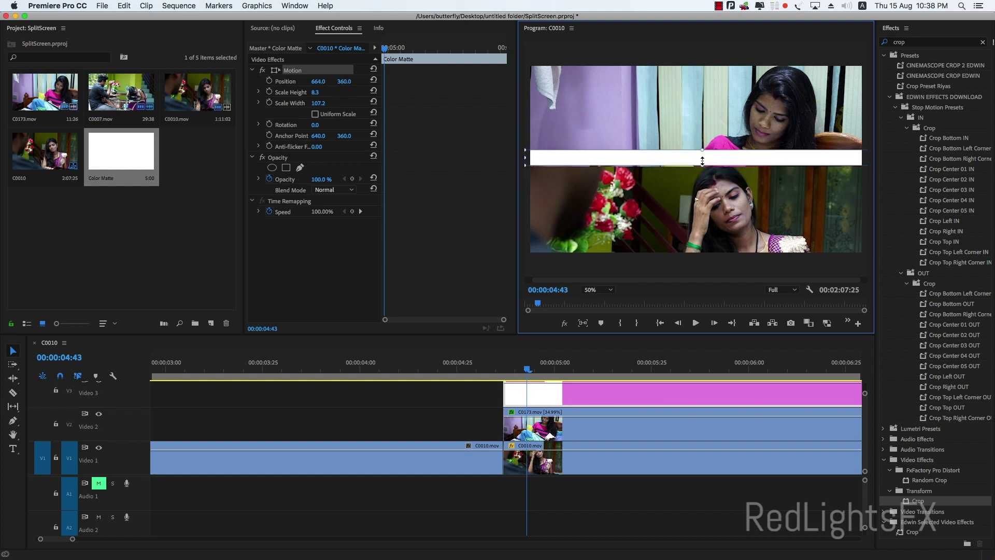
drag(701, 159, 703, 161)
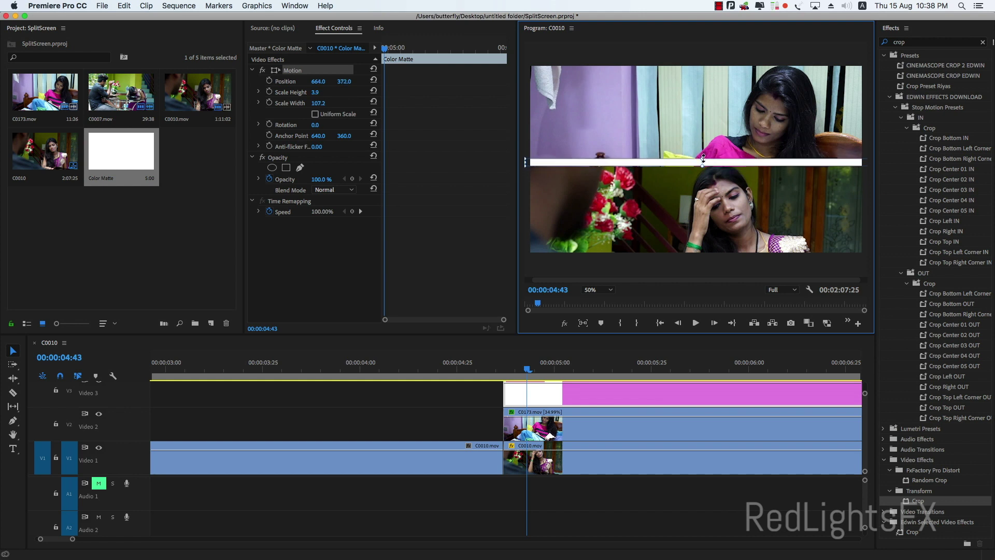
click(525, 394)
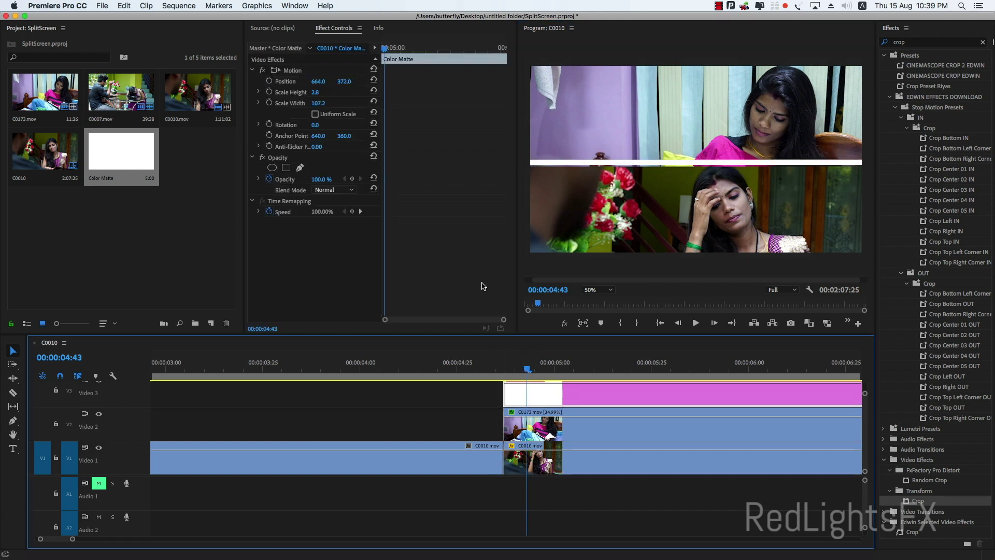
click(295, 71)
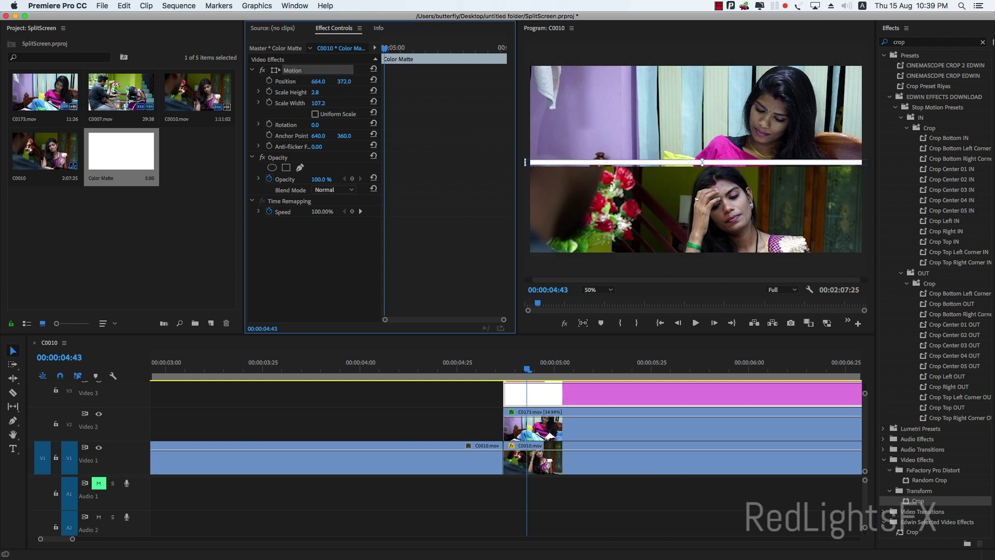
drag(702, 162, 702, 165)
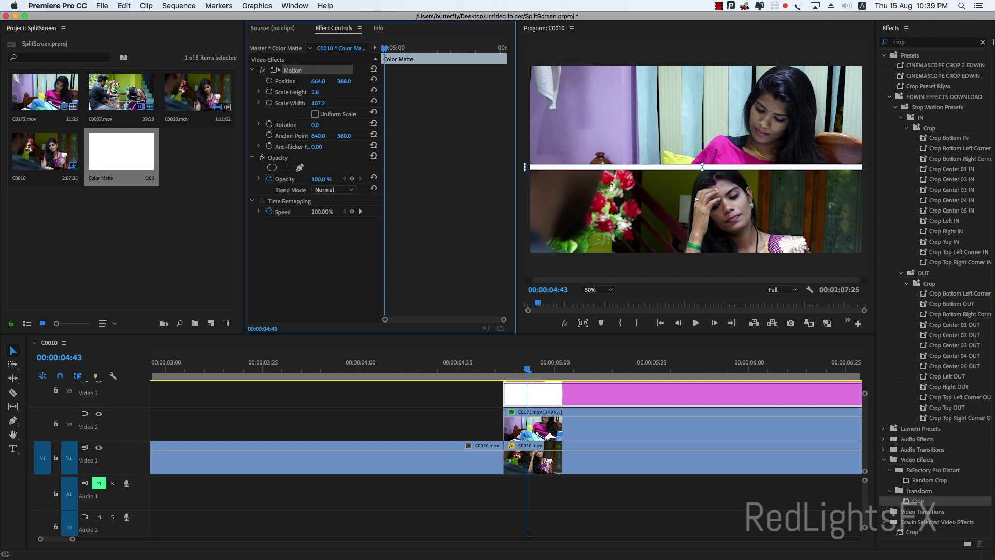
- At 00:00:04:37, raise the divider matte just above the frame and set a Position keyframe
click(511, 369)
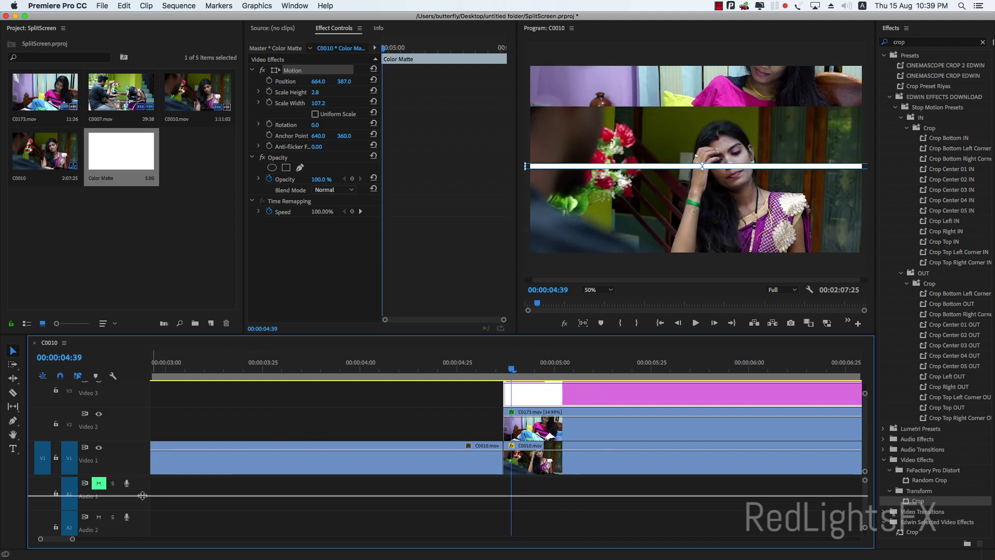
scroll(533, 425, up, 2)
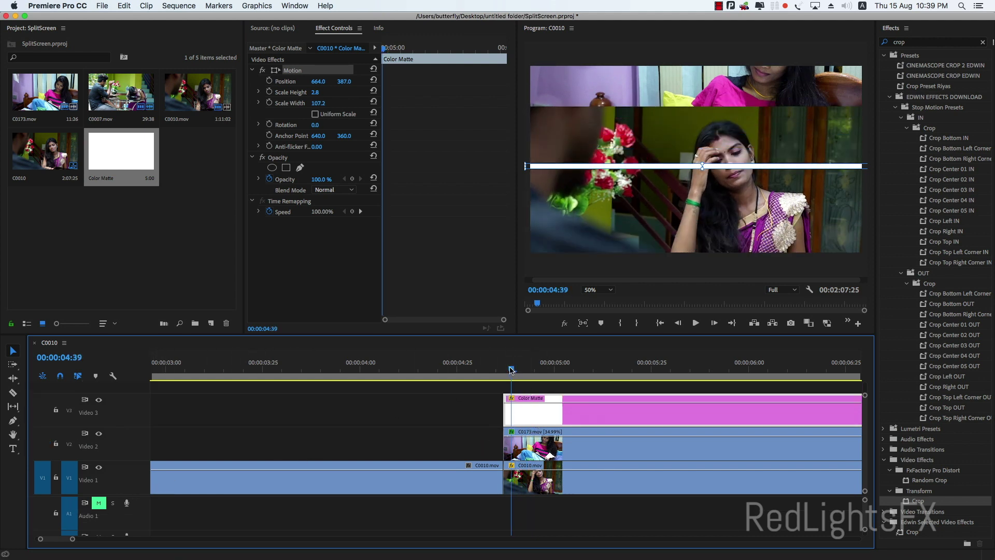
key(Left)
key(Left)
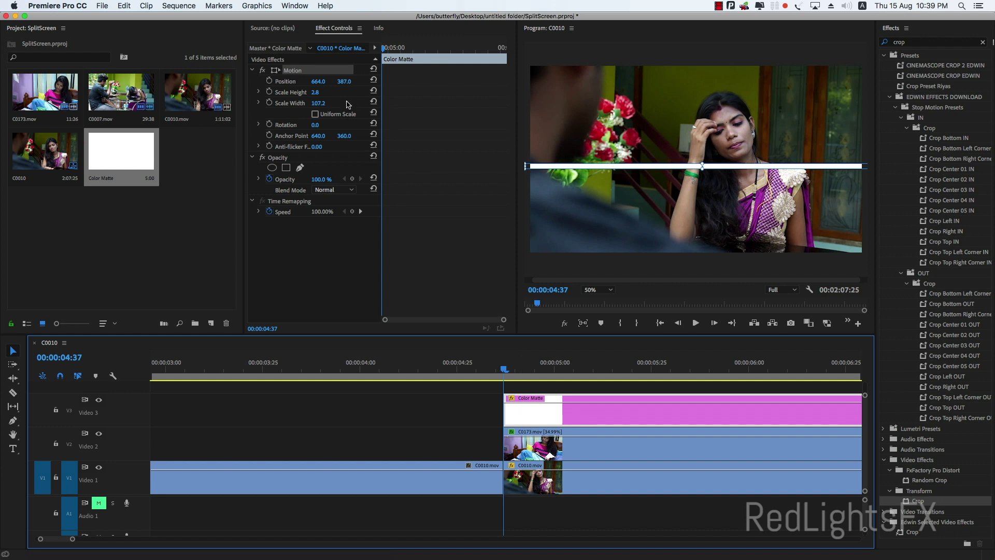
drag(345, 82, 306, 82)
drag(341, 82, 348, 83)
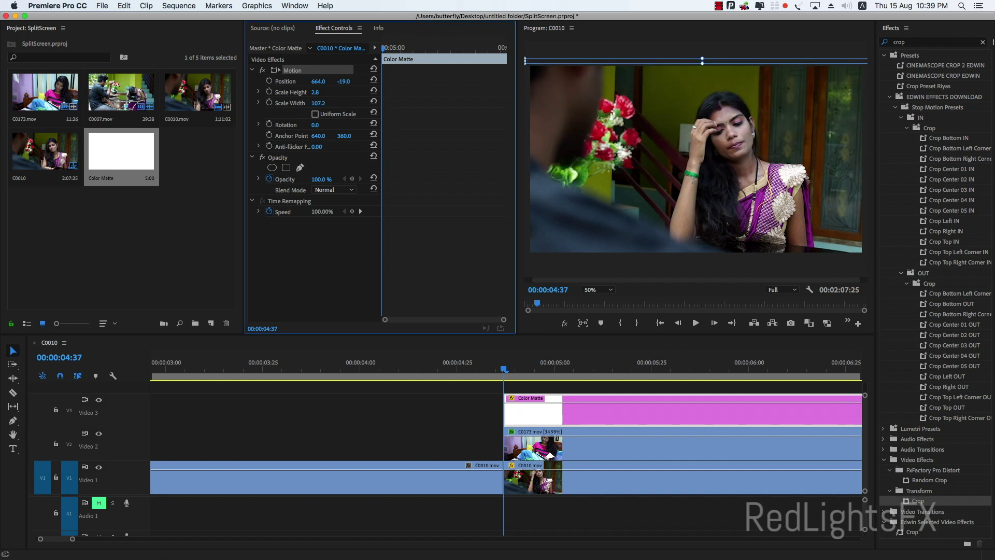
click(269, 81)
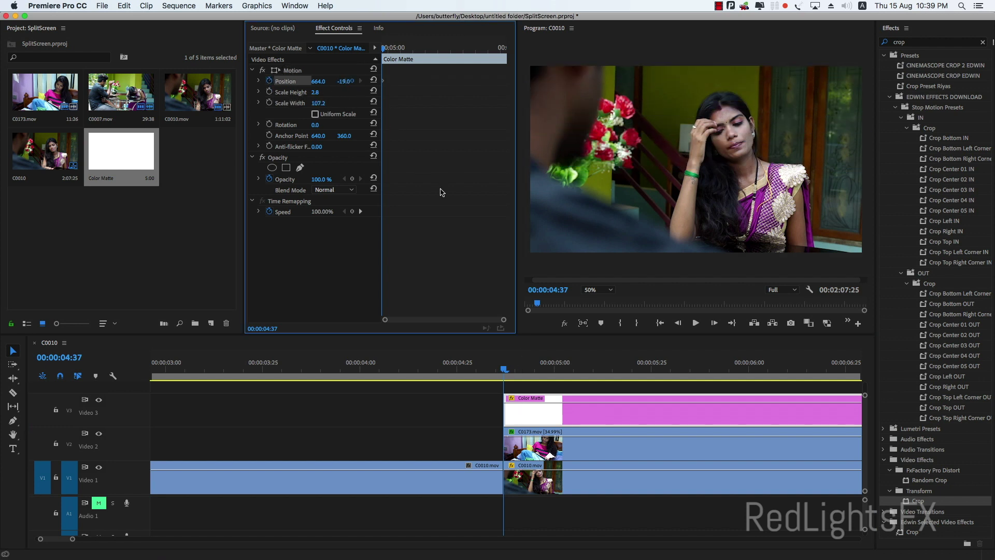
- A few frames later, slide the divider down to Y 274 between the clips and play it back
click(519, 368)
drag(519, 368, 523, 368)
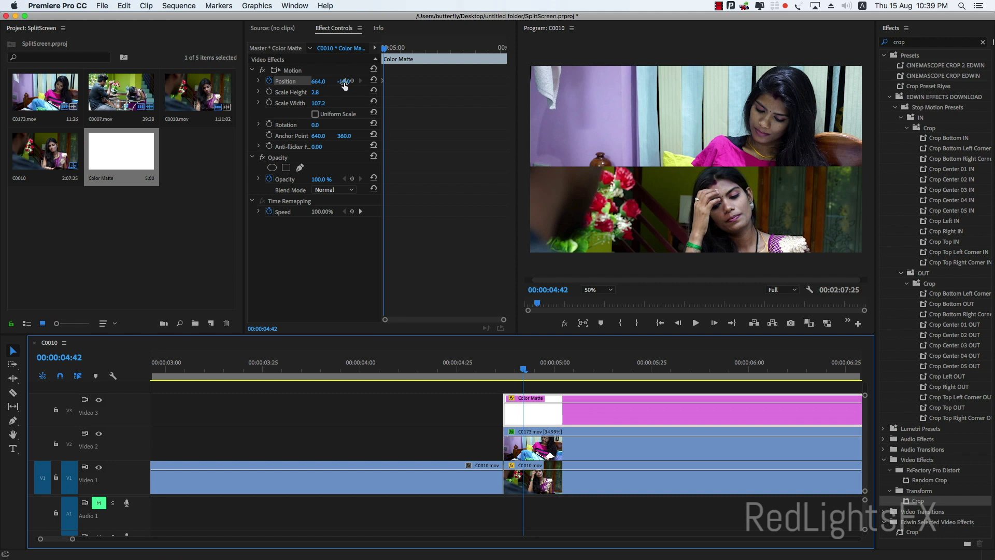
drag(345, 84, 345, 82)
drag(541, 381, 469, 362)
key(space)
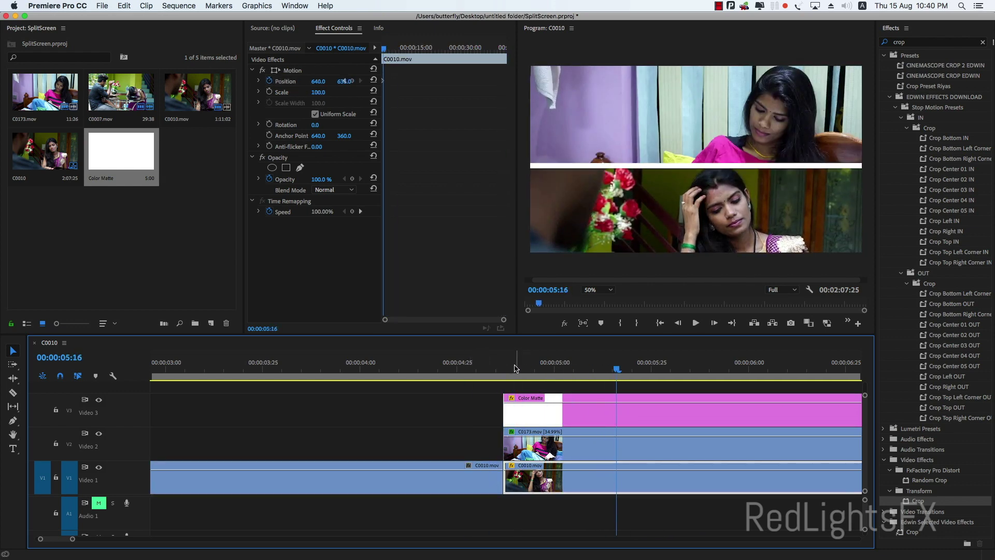
- Play through the split-screen section from just before the 5-second mark
key(minus)
key(minus)
click(395, 366)
drag(395, 367, 359, 369)
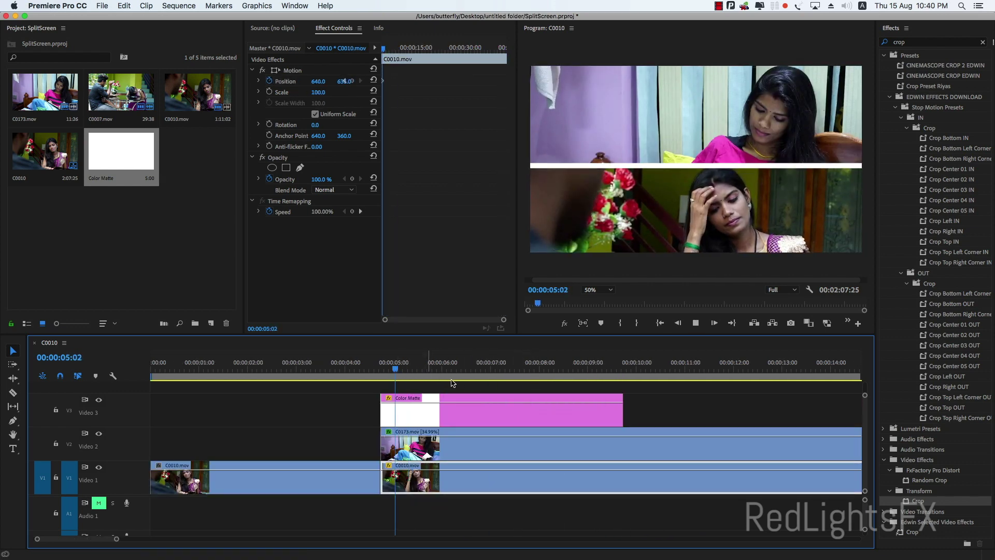
key(space)
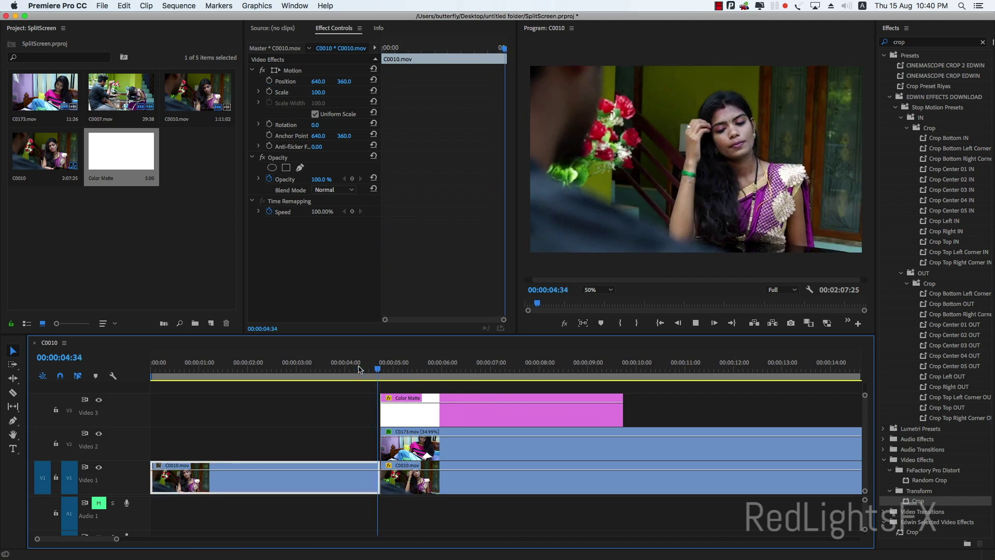
key(space)
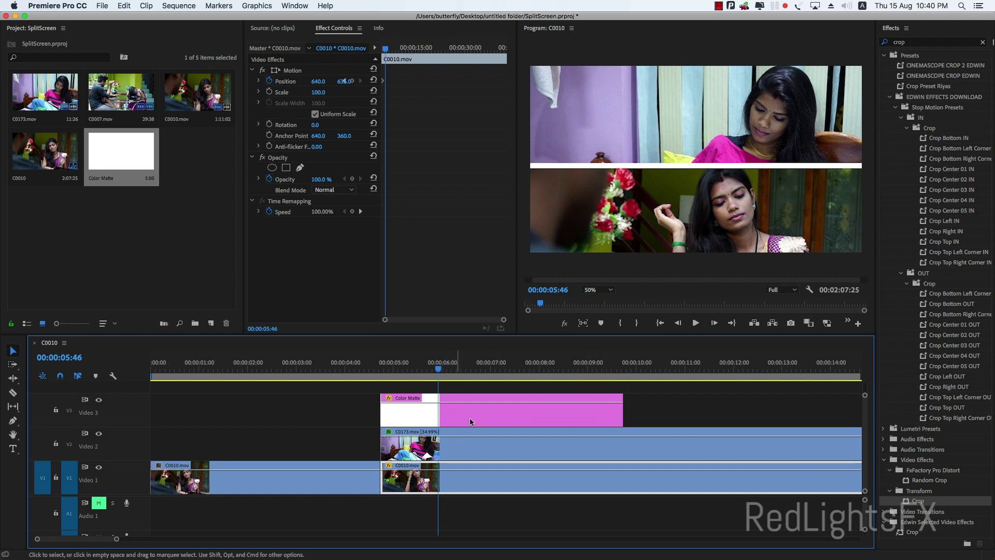
- Cut C0173 and C0010 at 10 seconds, delete everything after, and select the three stacked layers
click(623, 441)
click(624, 475)
drag(661, 407, 680, 496)
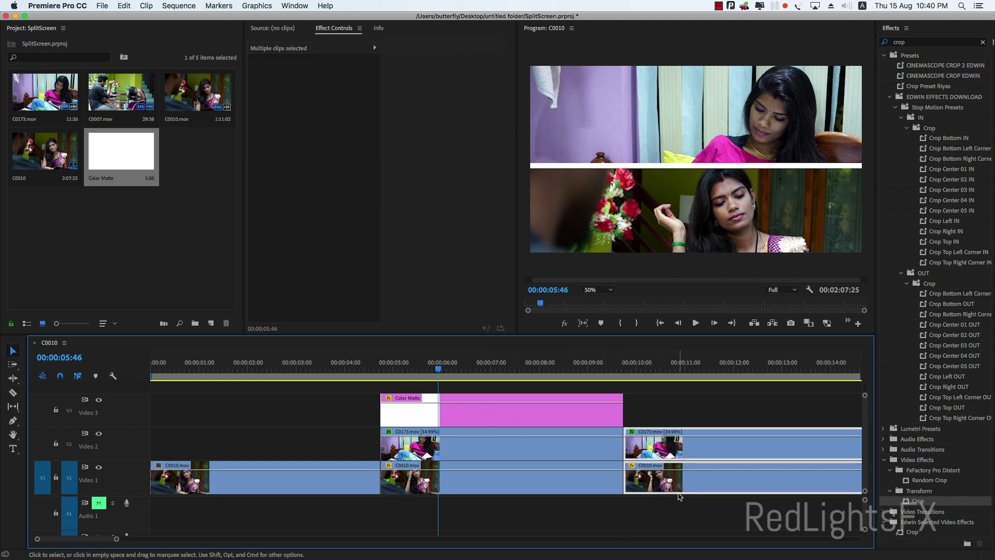
key(Delete)
drag(649, 406, 579, 472)
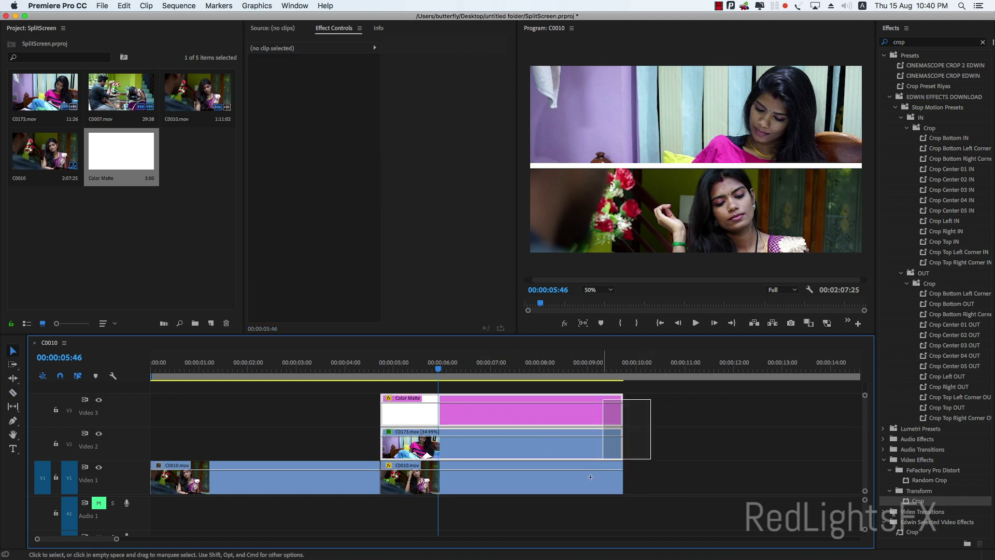
- Nest the color matte and both stacked clips as 'Marge Layer 1' and select the nested clip
right_click(562, 440)
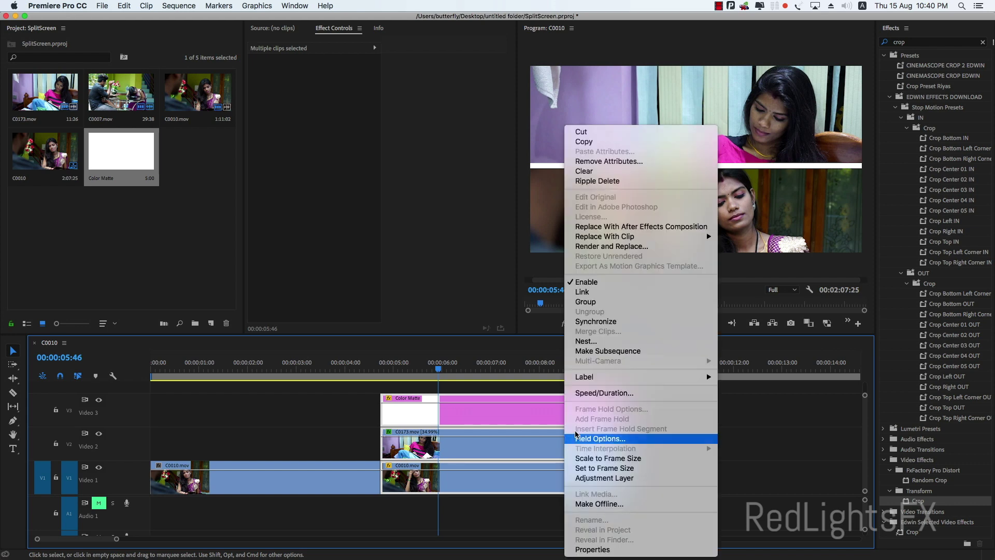
click(610, 340)
text(Marge Layer 1)
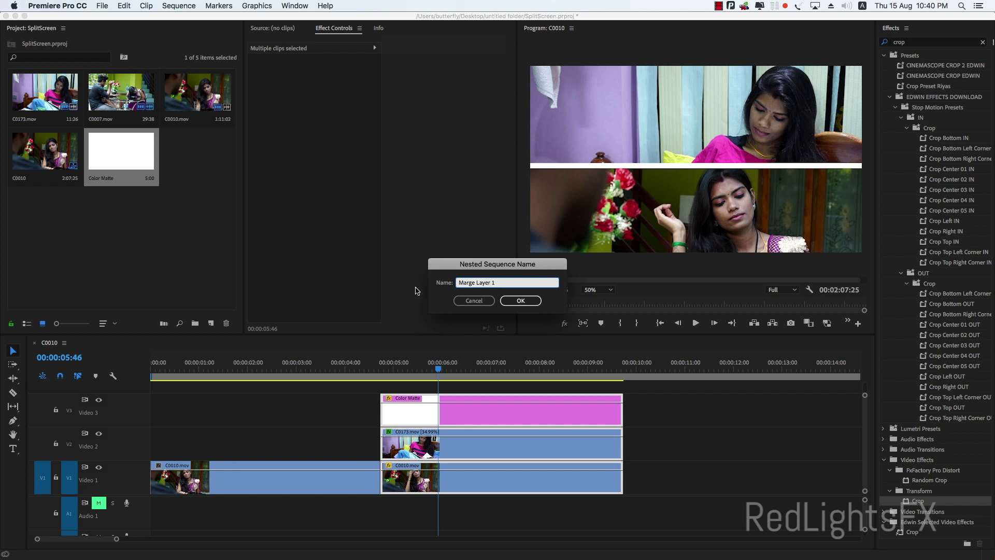
click(521, 301)
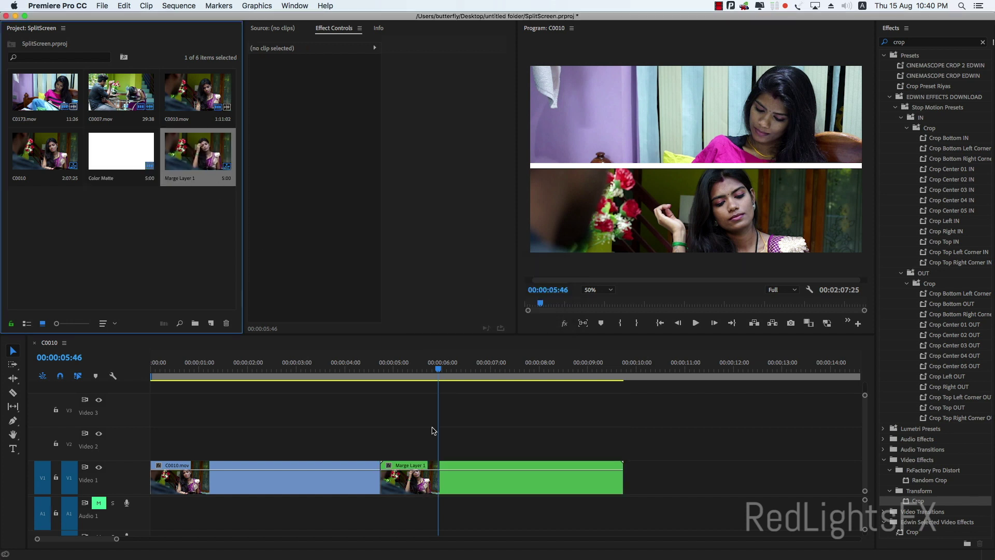
click(468, 479)
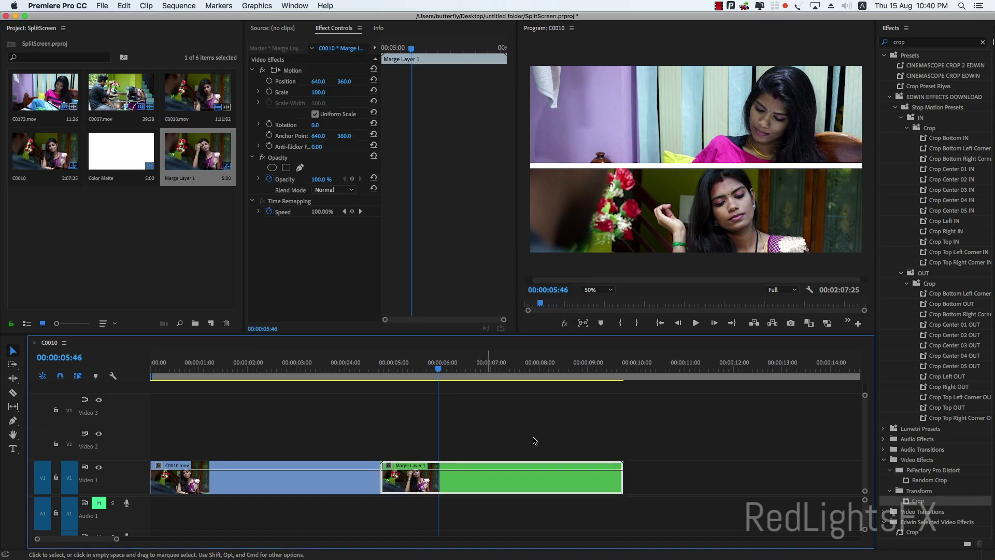
- Place C0007.mov on Video 2 lined up with the playhead around 00:00:05:46 and select it
key(minus)
key(minus)
key(minus)
key(minus)
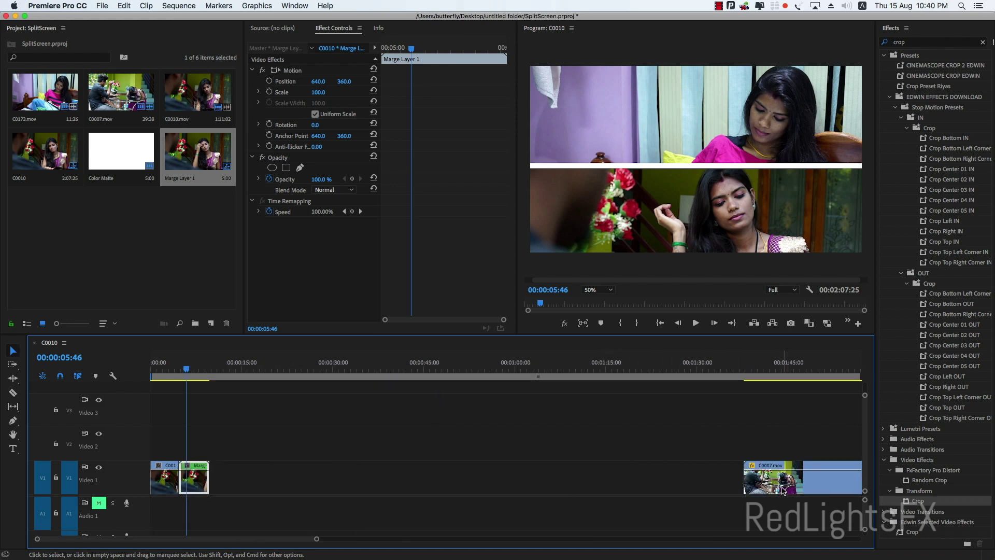
drag(783, 490, 226, 435)
key(equal)
key(equal)
key(equal)
key(c)
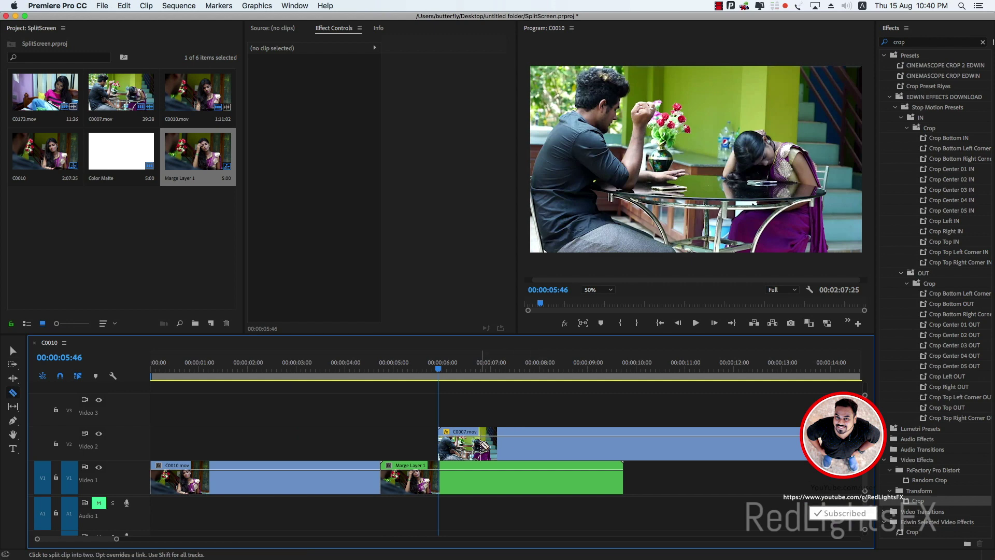
key(v)
drag(484, 445, 460, 444)
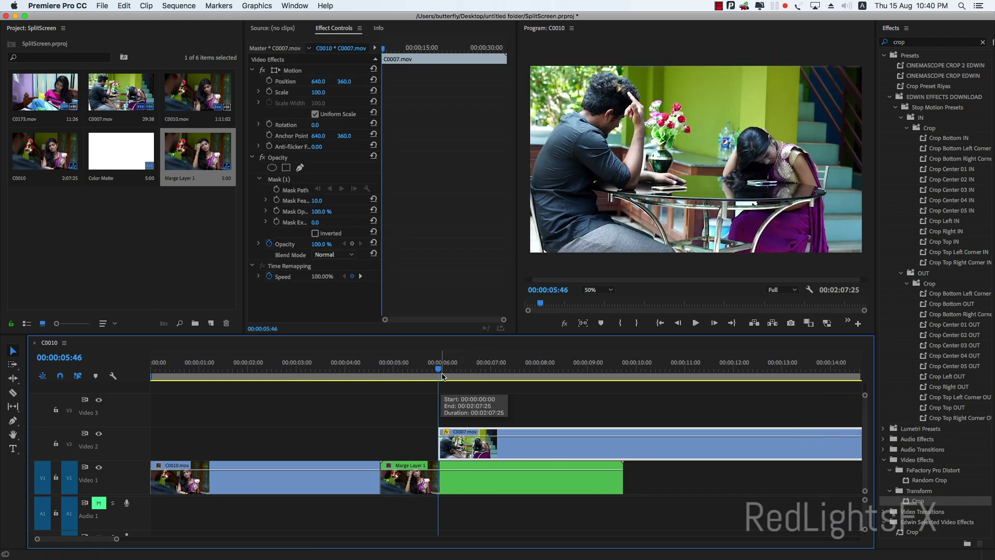
drag(441, 369, 440, 370)
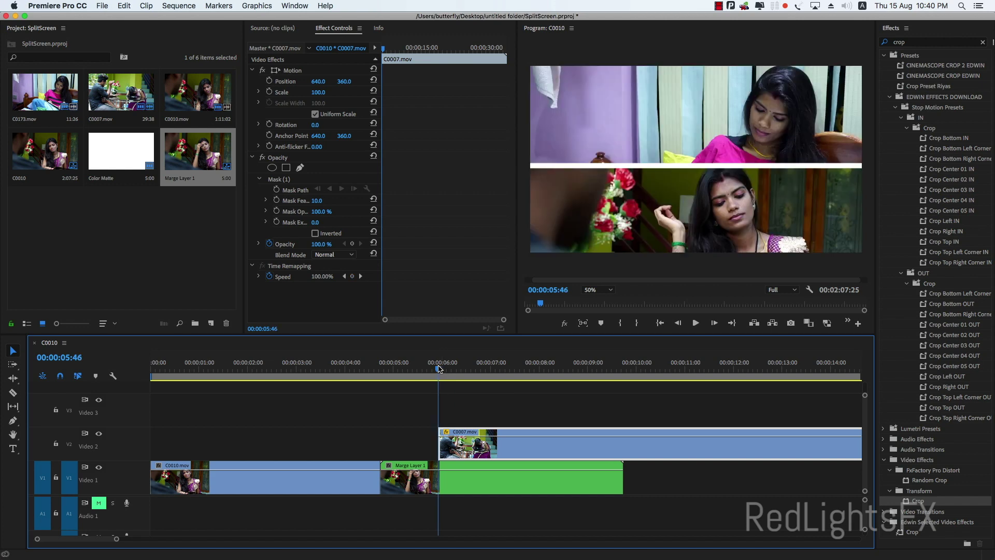
click(470, 446)
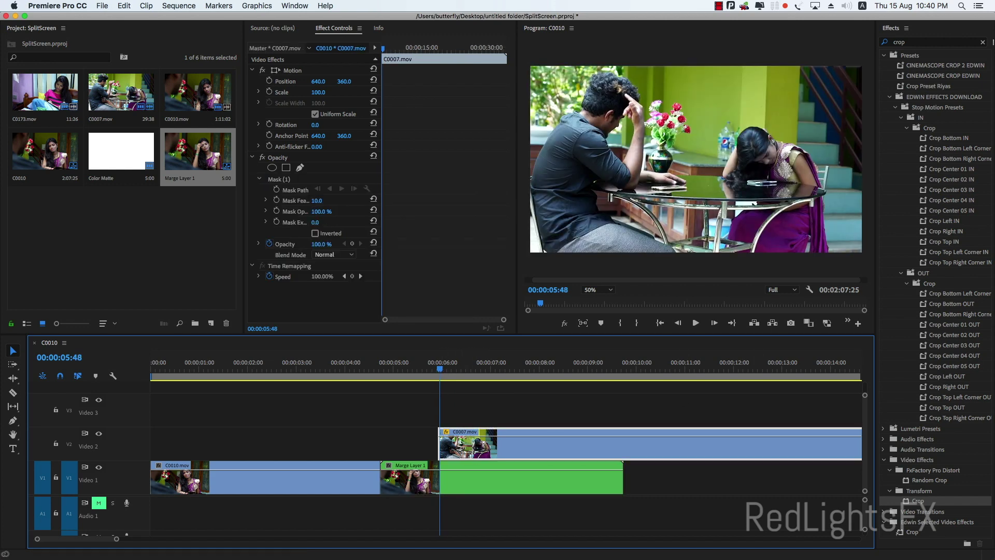
- Apply Crop to C0007.mov with Left 56.4% and a small Right crop
drag(918, 498, 506, 448)
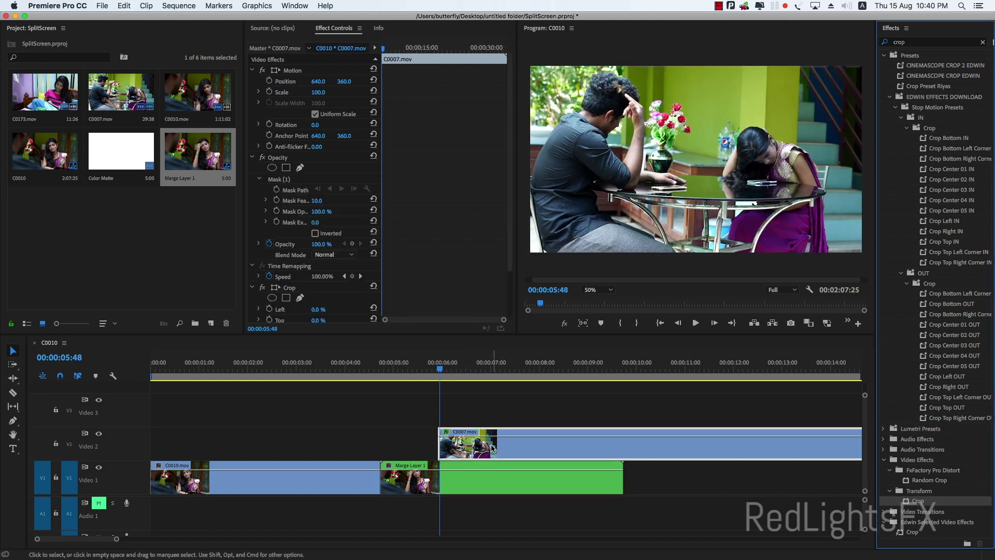
click(289, 287)
scroll(473, 240, down, 3)
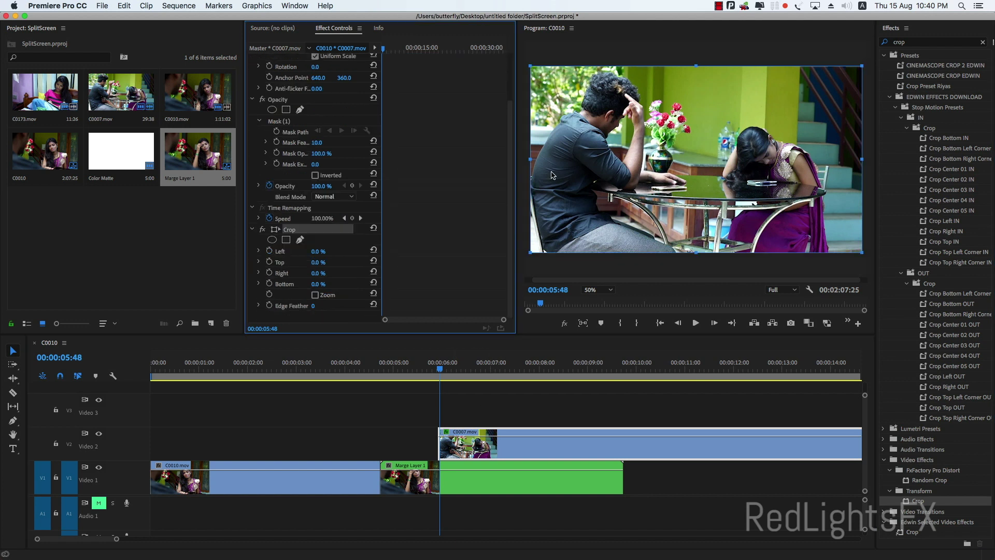
drag(528, 159, 717, 159)
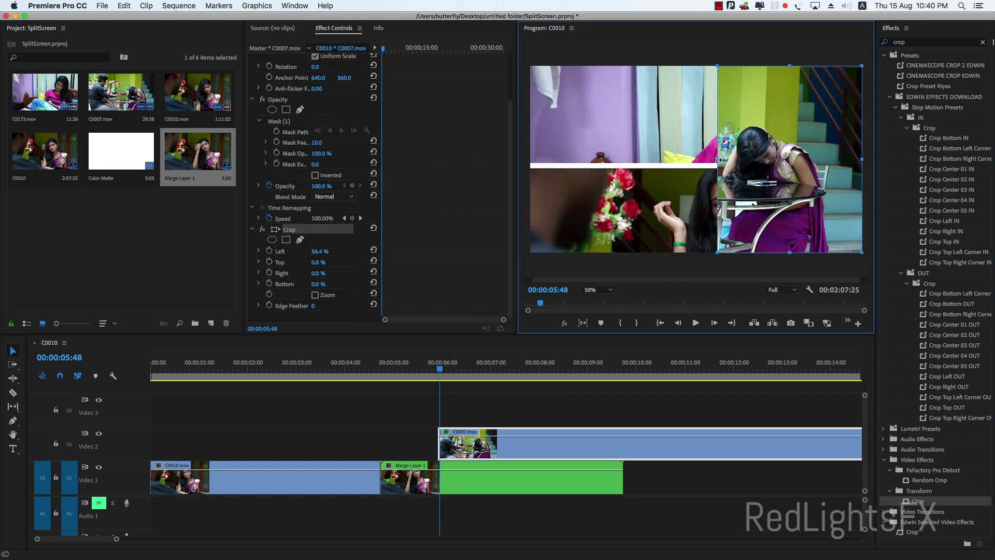
drag(858, 161, 835, 163)
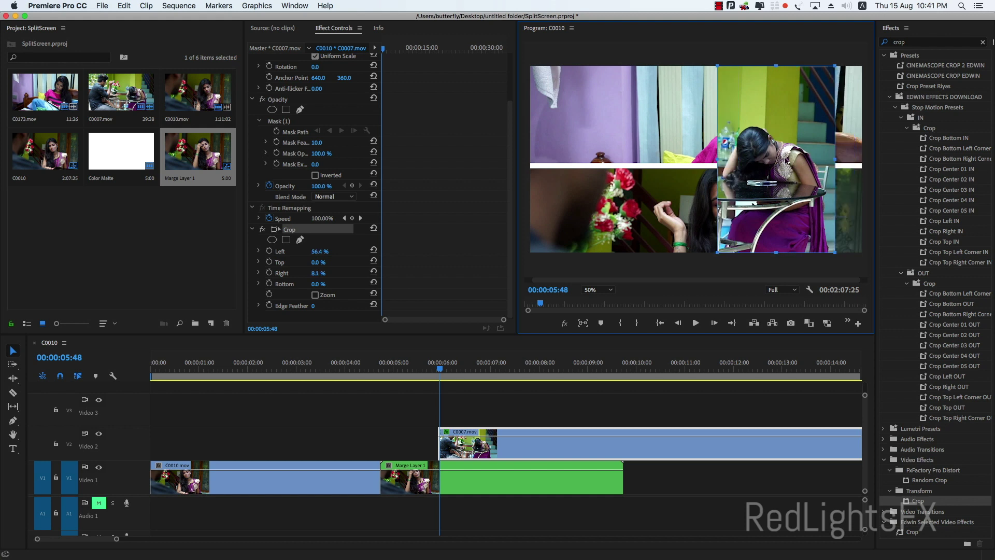
- Push the cropped C0007 strip right to Position 1204, 360, just beyond the frame edge
scroll(310, 78, up, 3)
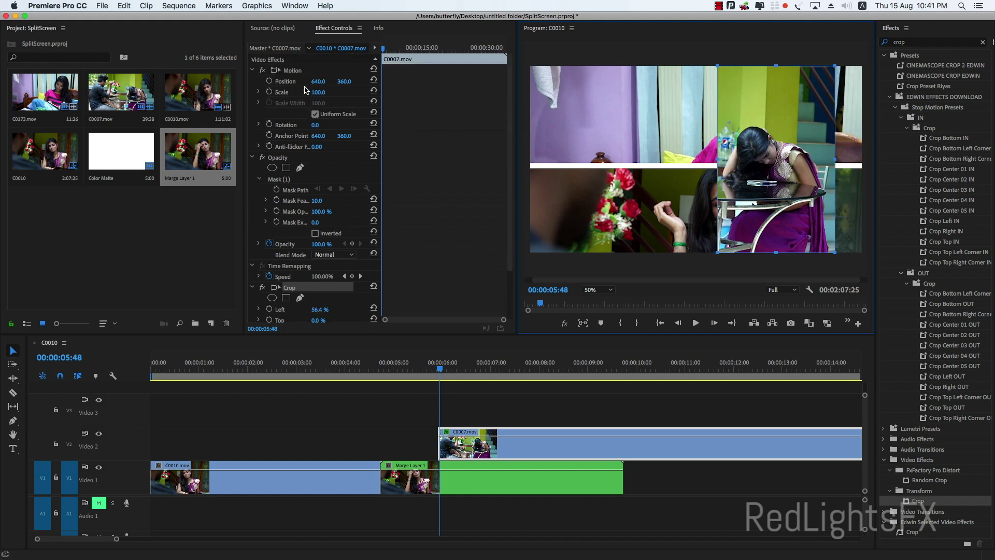
drag(317, 82, 373, 81)
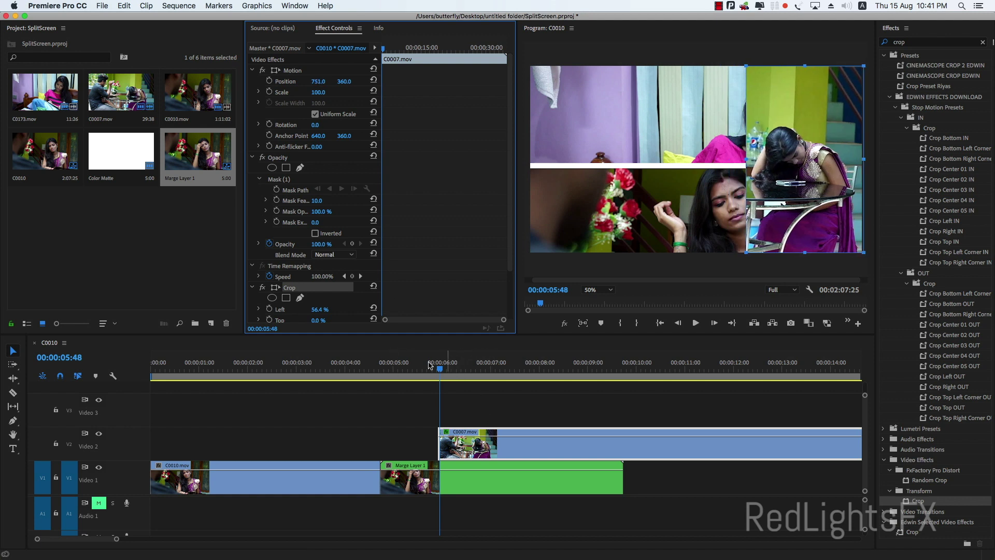
click(425, 365)
drag(425, 366, 445, 369)
key(=)
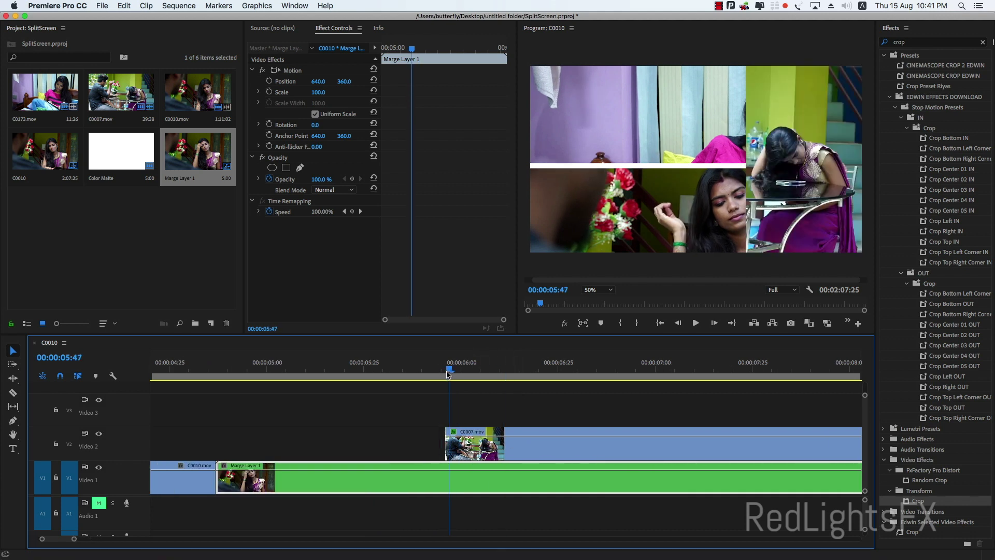
click(466, 446)
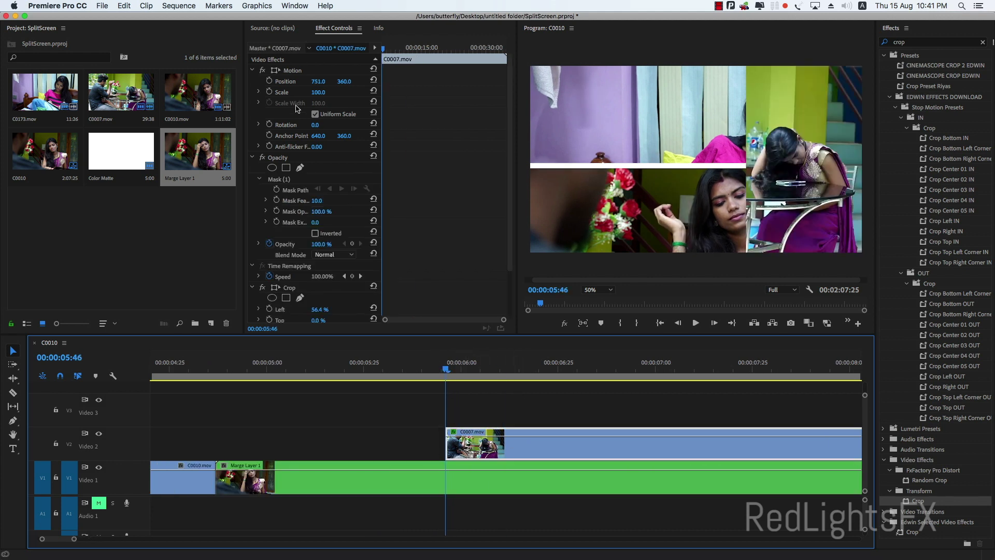
drag(318, 83, 408, 83)
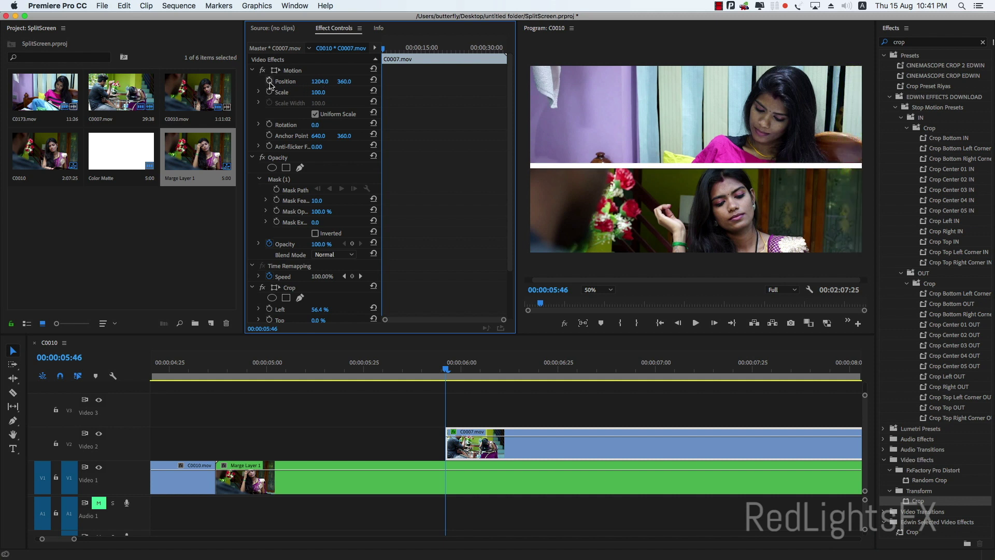
- Bring C0007 back in to Position X 746 and play back the three-panel split screen
key(space)
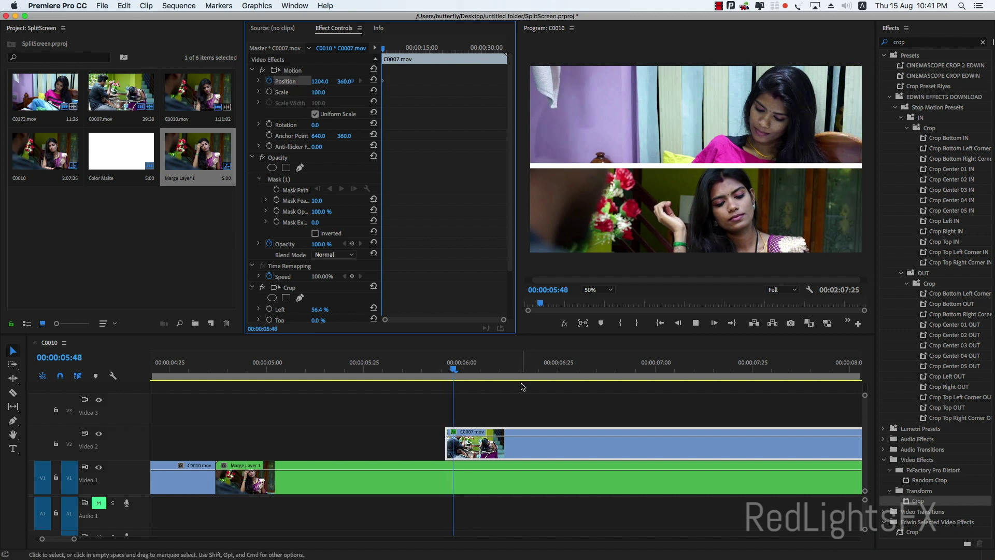
click(515, 430)
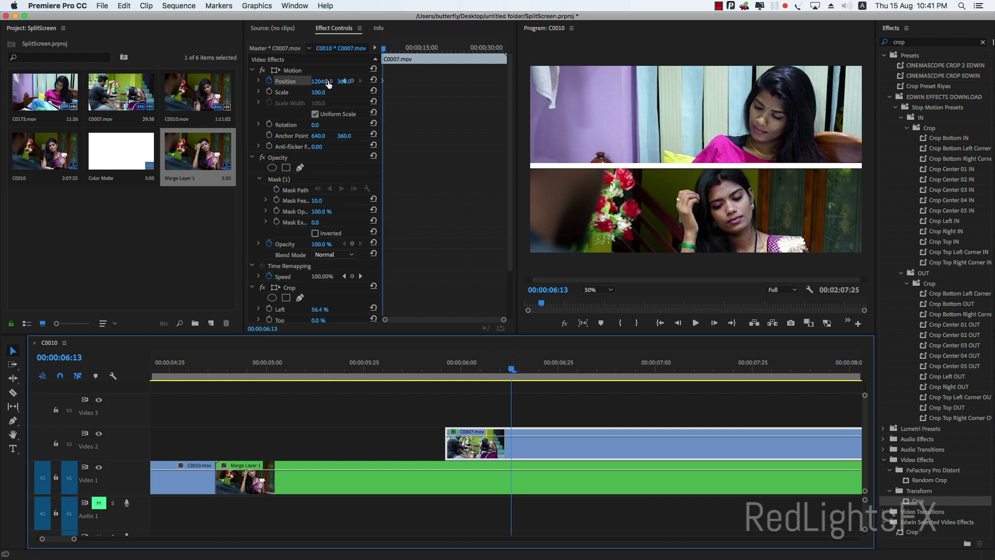
drag(332, 84, 345, 82)
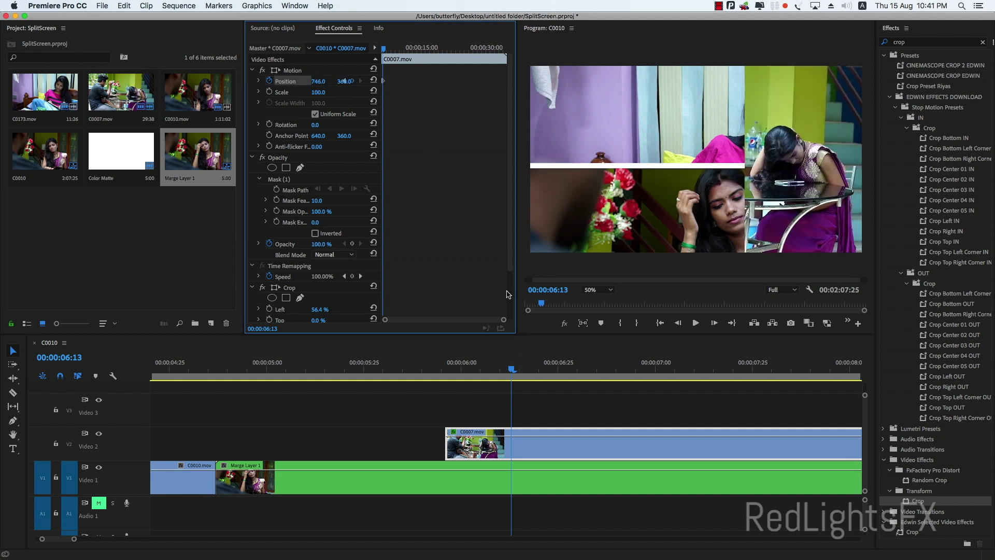
drag(511, 370, 439, 369)
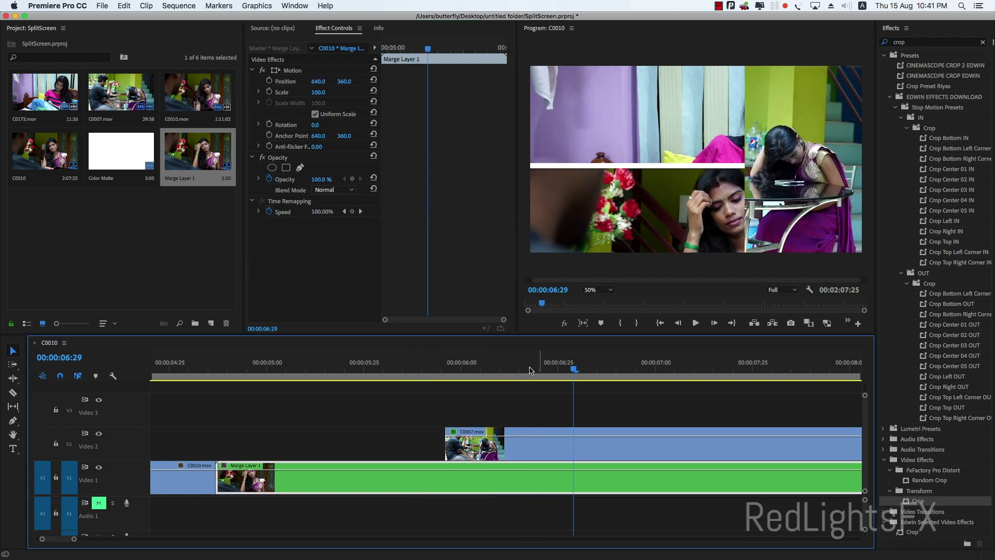
mouse_move(439, 369)
mouse_down()
mouse_move(485, 369)
mouse_move(446, 384)
mouse_up()
key(space)
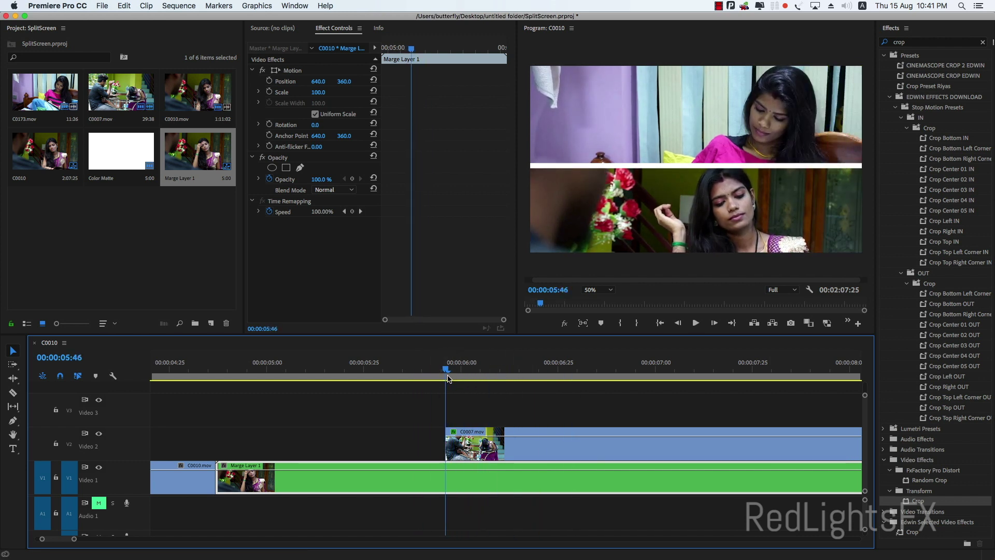
- Cut Marge Layer 1 at 05:46 and keyframe its second half sliding left to X 334.1
key(c)
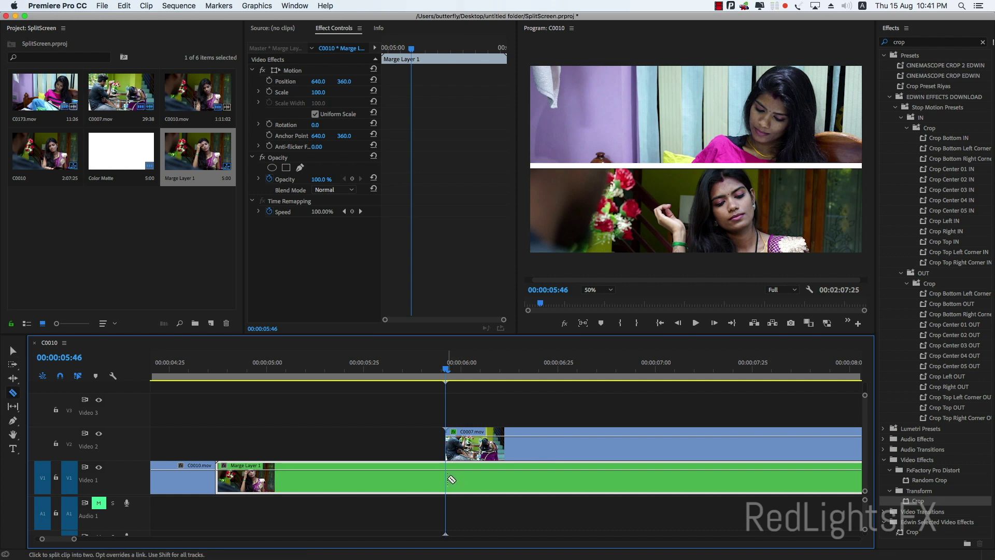
click(450, 478)
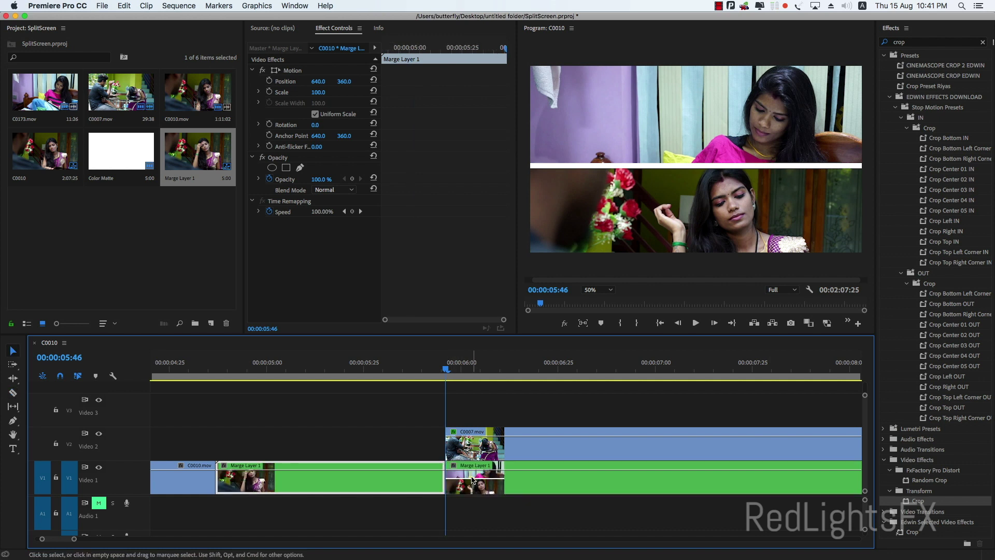
click(472, 479)
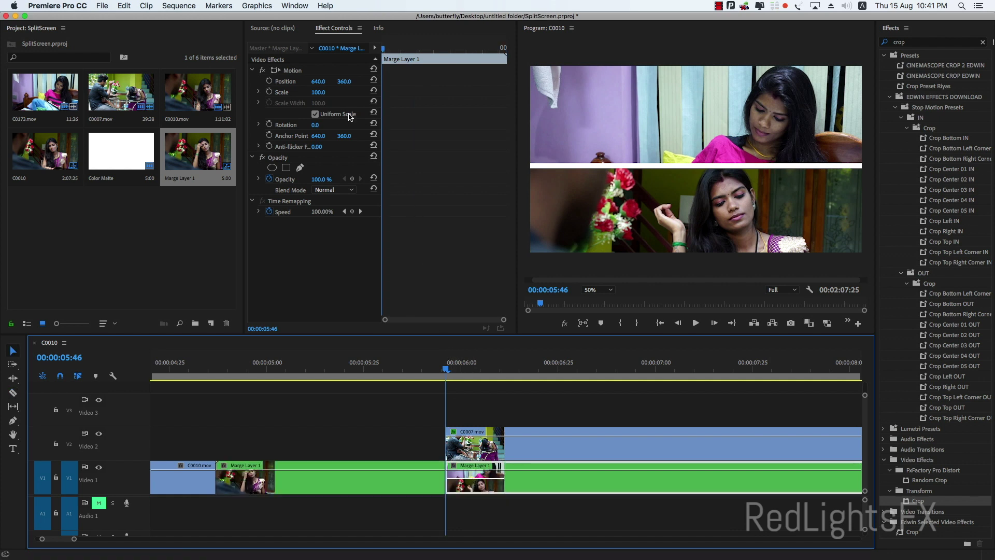
click(269, 82)
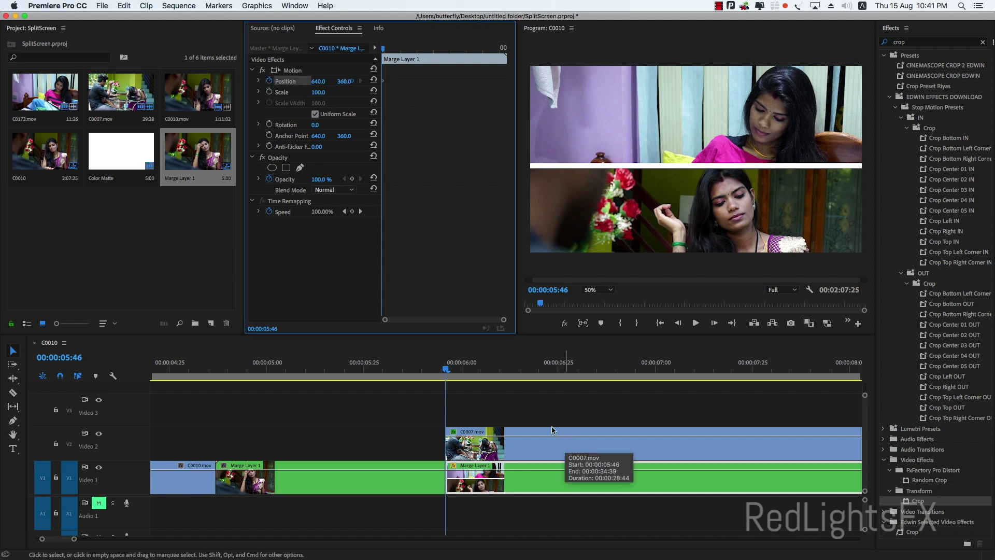
drag(446, 369, 510, 376)
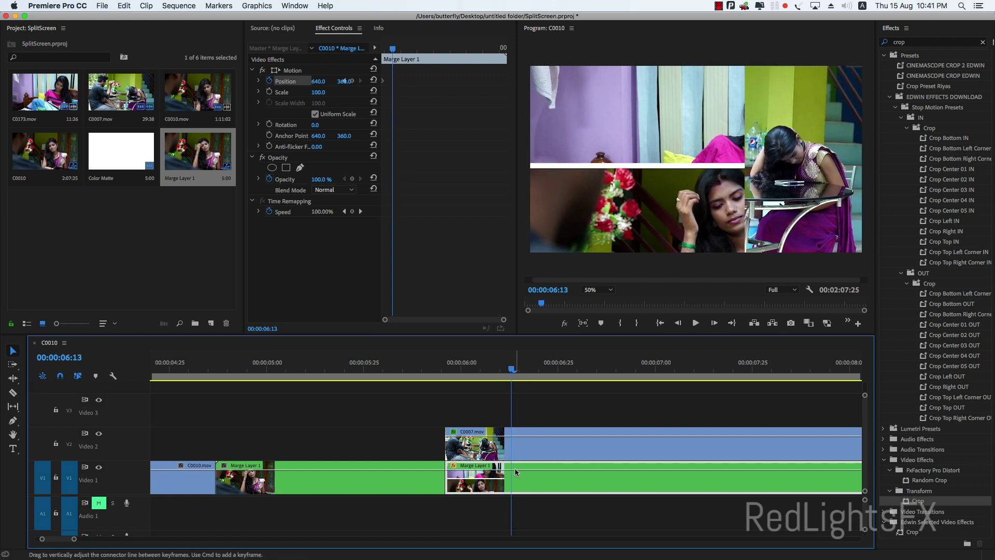
drag(329, 82, 345, 81)
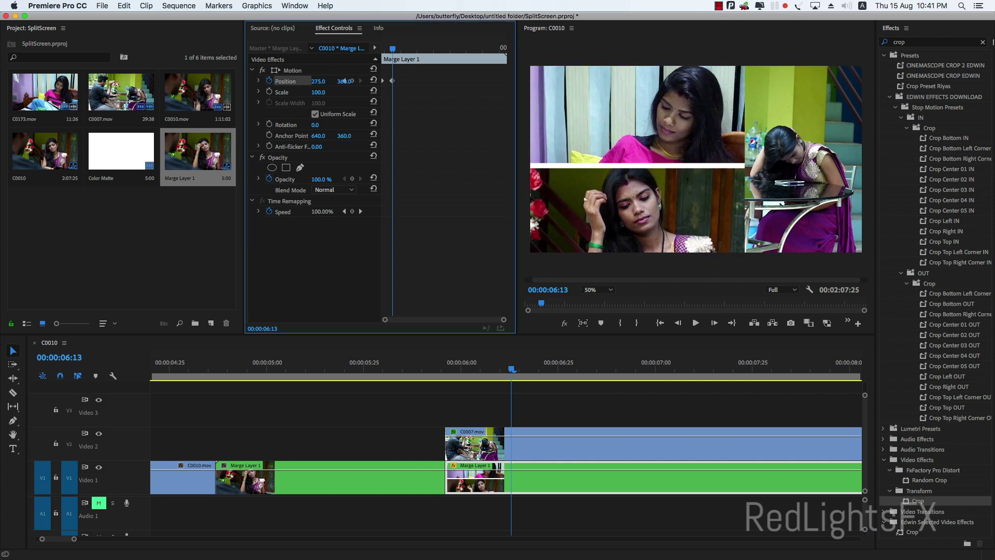
- Zoom out and play back the sliding animation from around the 4-second mark
drag(511, 369, 415, 362)
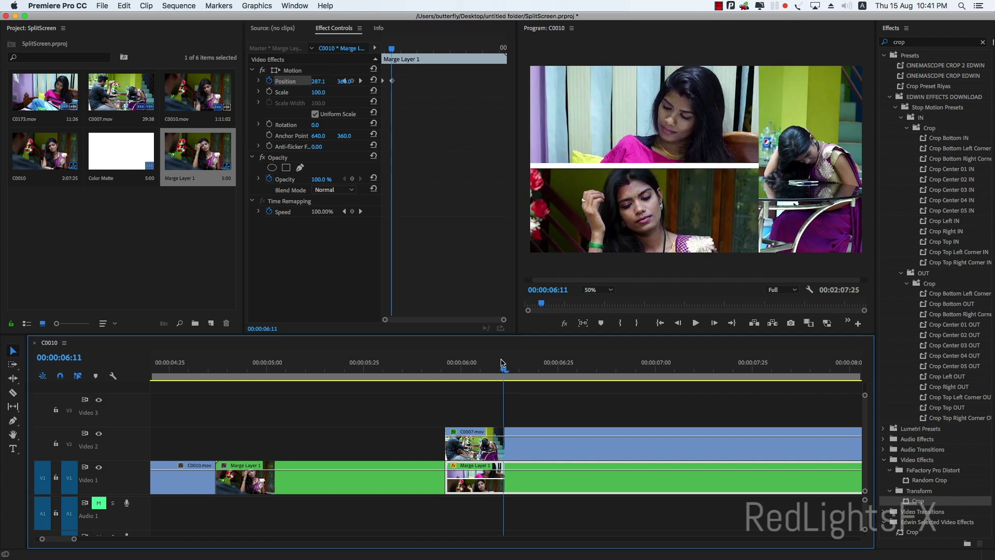
key(backslash)
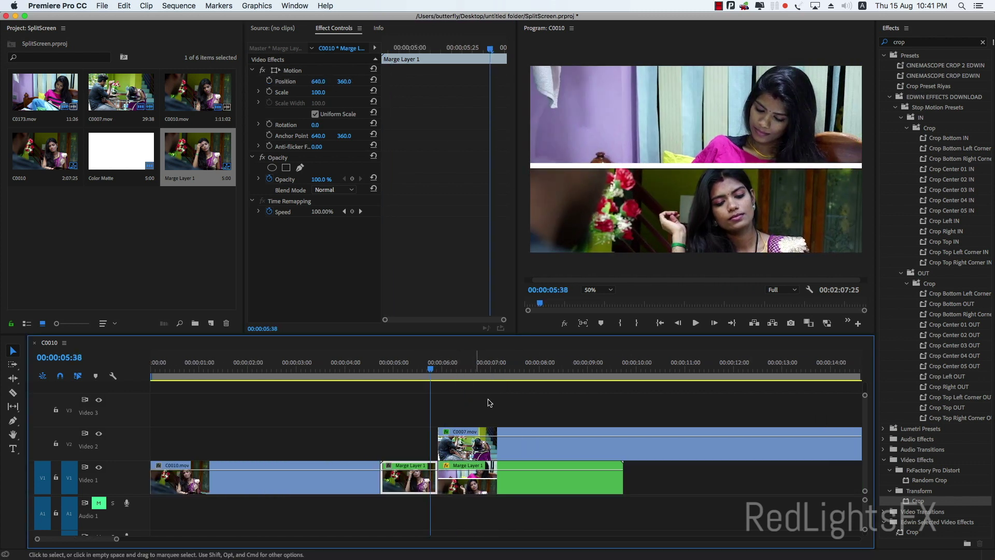
key(space)
click(356, 363)
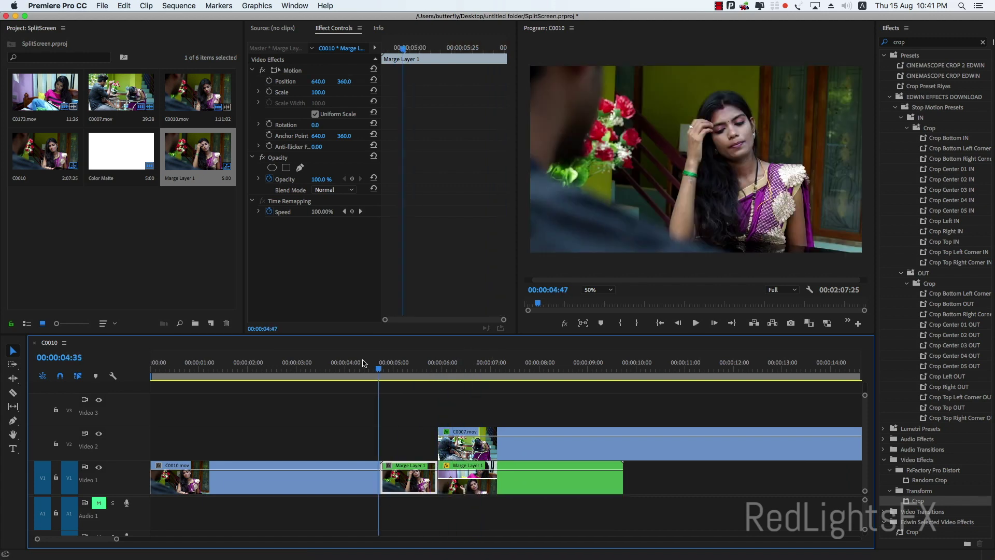
key(space)
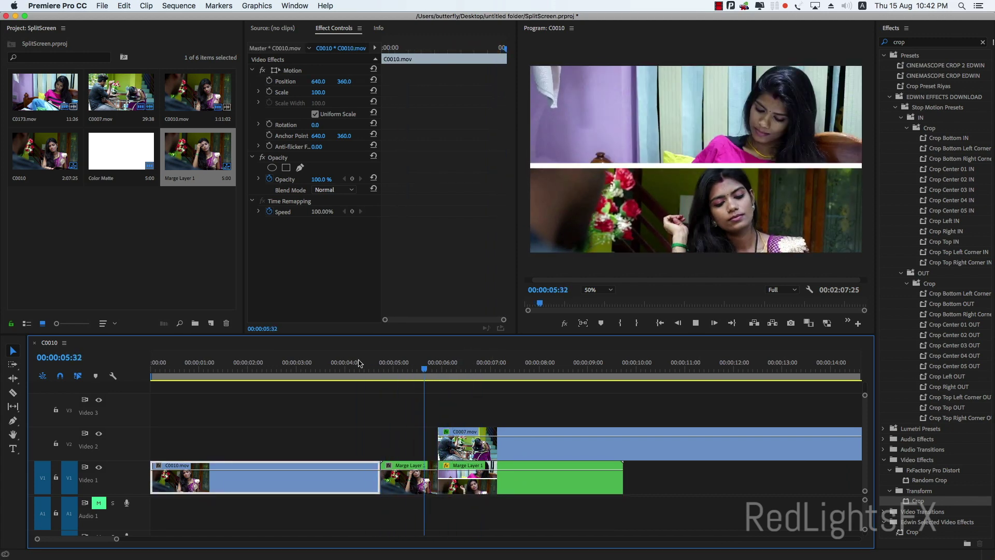
key(space)
- Place the white Color Matte on Video 3 at 06:09 and select it
drag(438, 369, 451, 369)
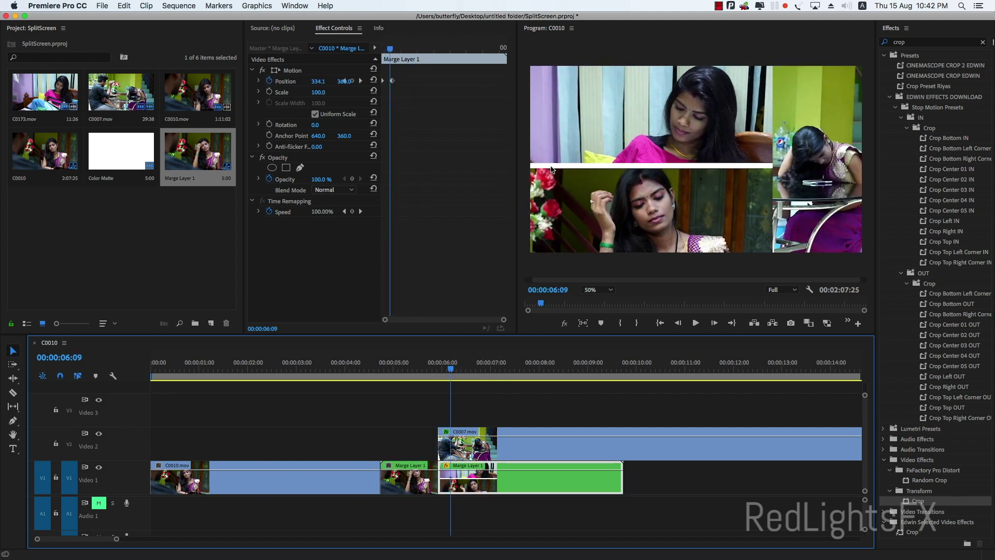
drag(117, 154, 441, 413)
click(506, 407)
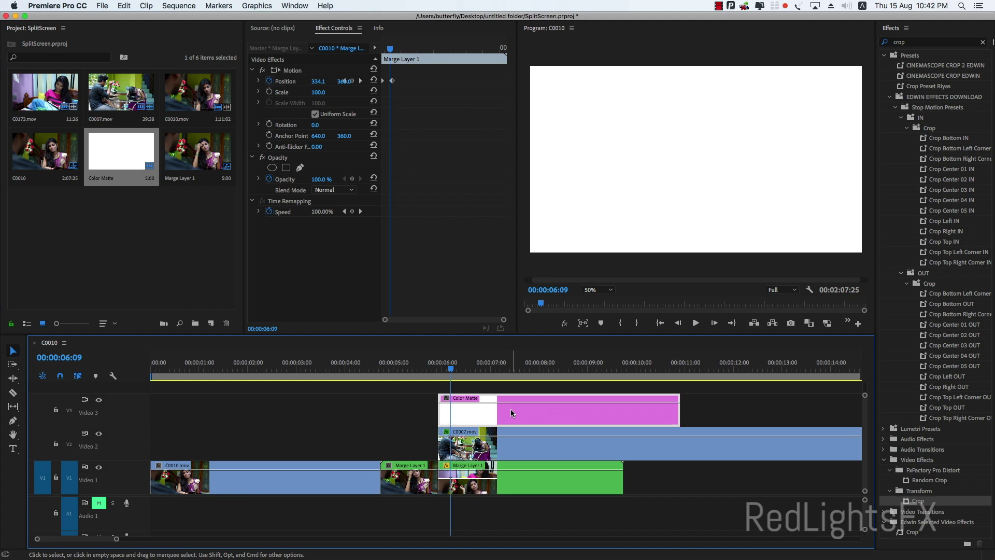
- Squeeze the white matte into a thin vertical bar of width 1.9 at the split border
click(298, 72)
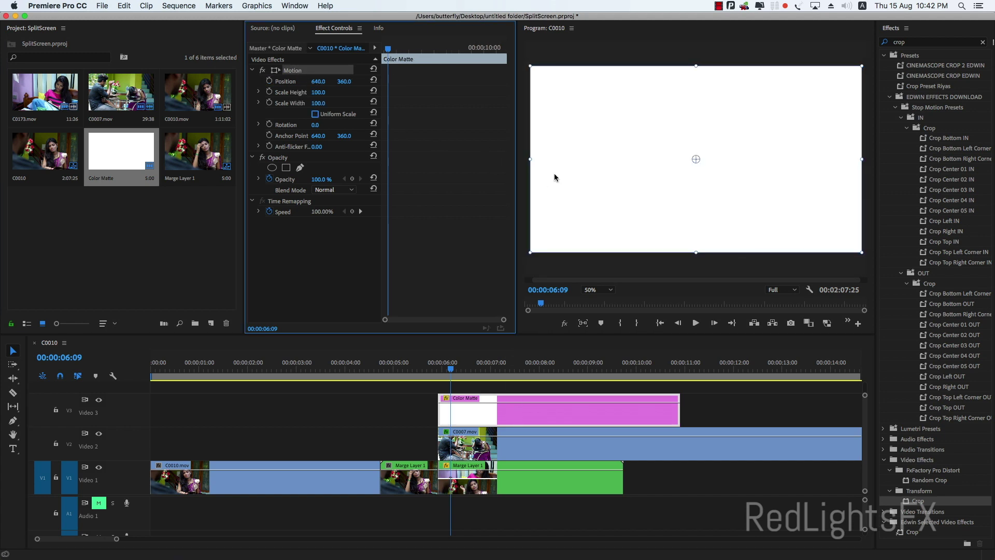
drag(530, 157, 695, 162)
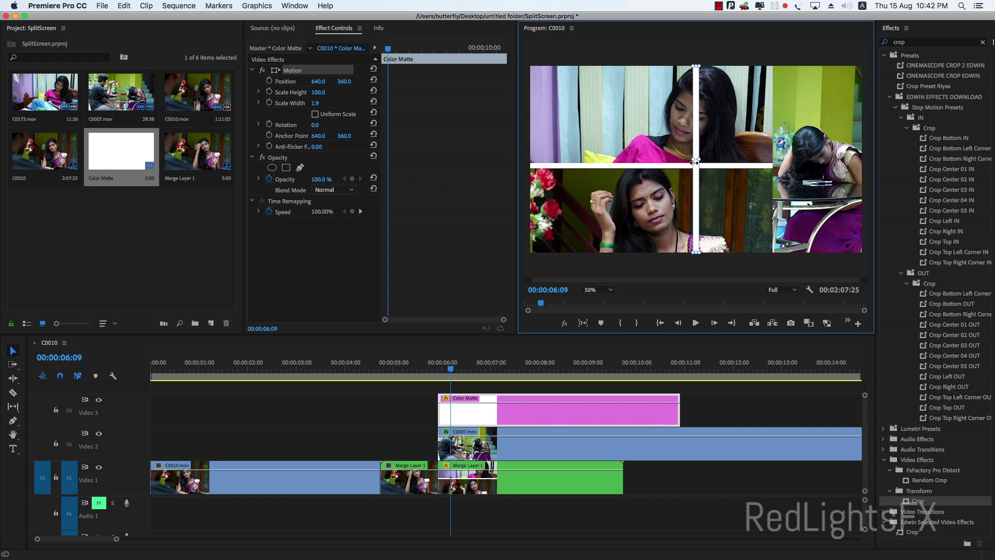
drag(316, 82, 499, 81)
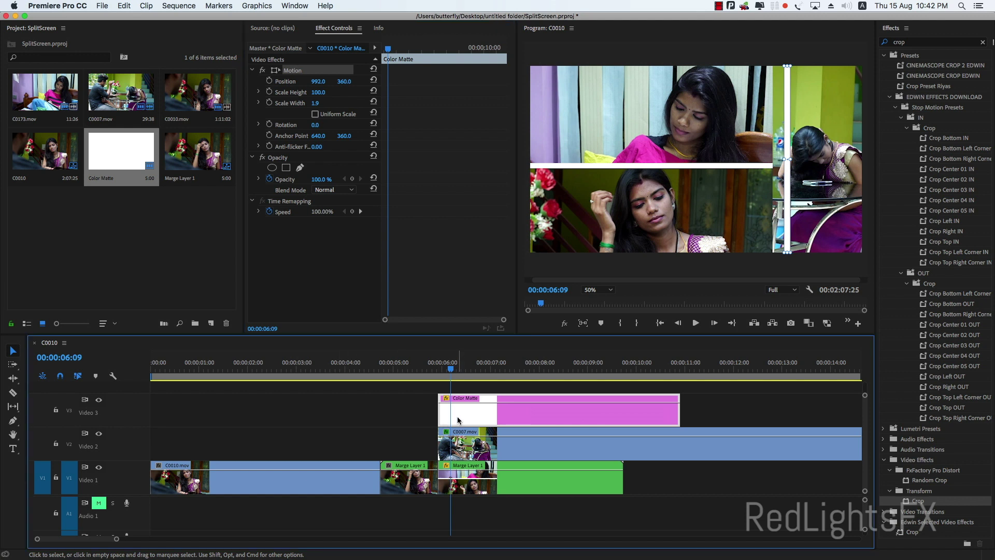
- Keyframe the bar sliding from X 1295 at the right edge (05:46) to the split border at 06:13
key(=)
drag(504, 374, 454, 371)
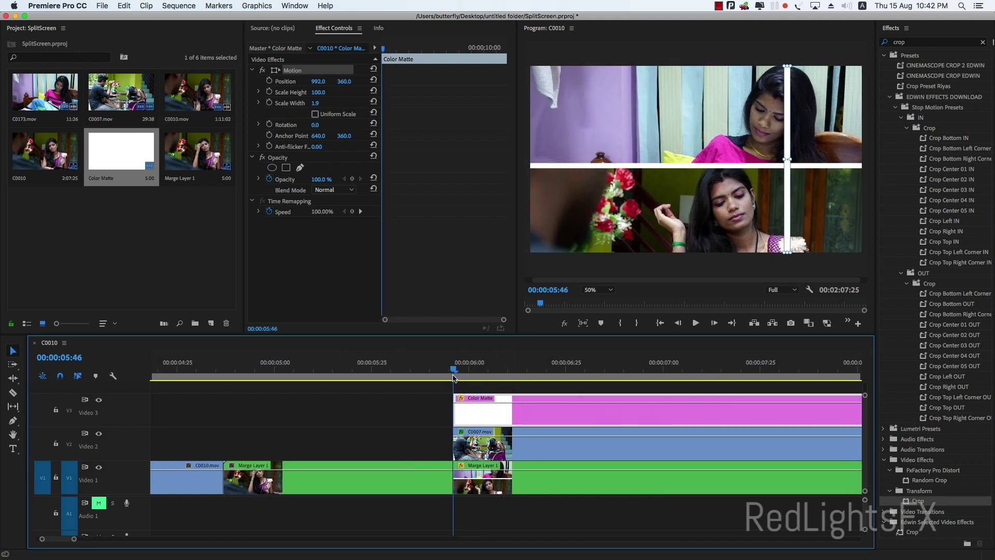
drag(317, 82, 471, 81)
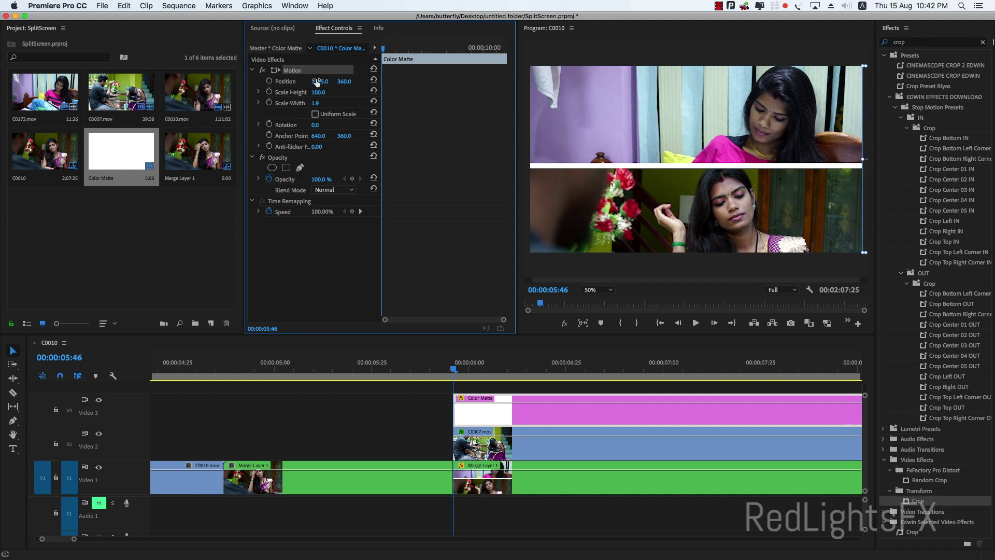
click(269, 81)
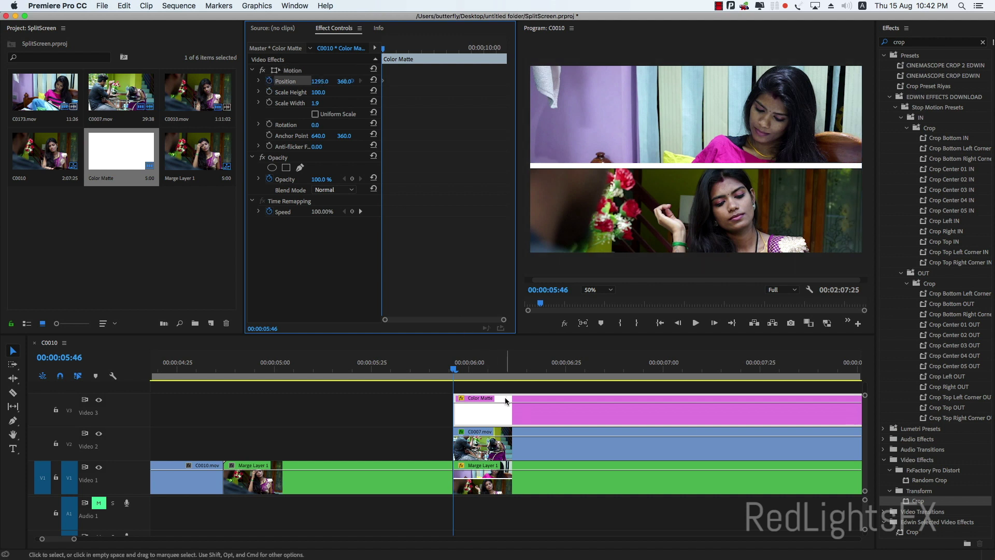
click(499, 370)
drag(496, 370, 520, 374)
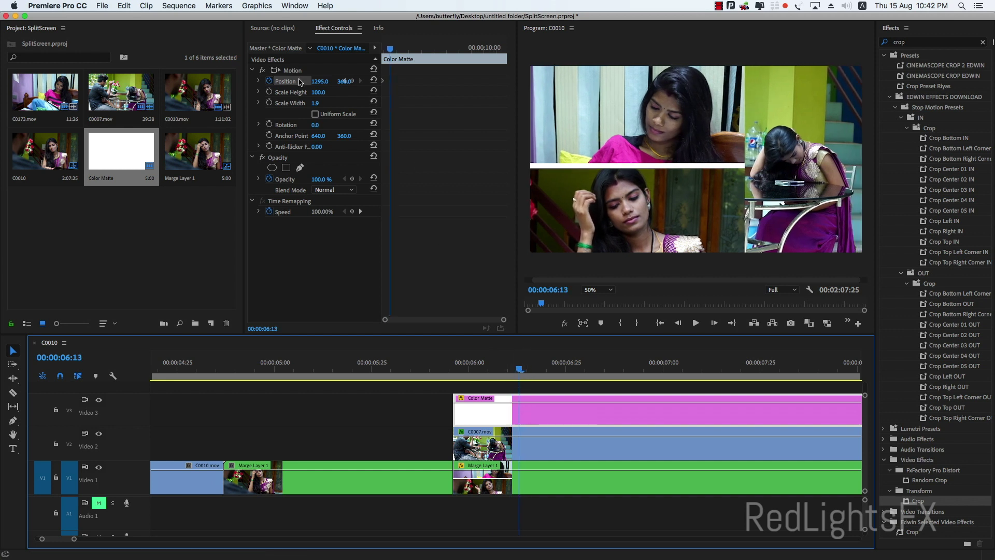
drag(321, 83, 298, 82)
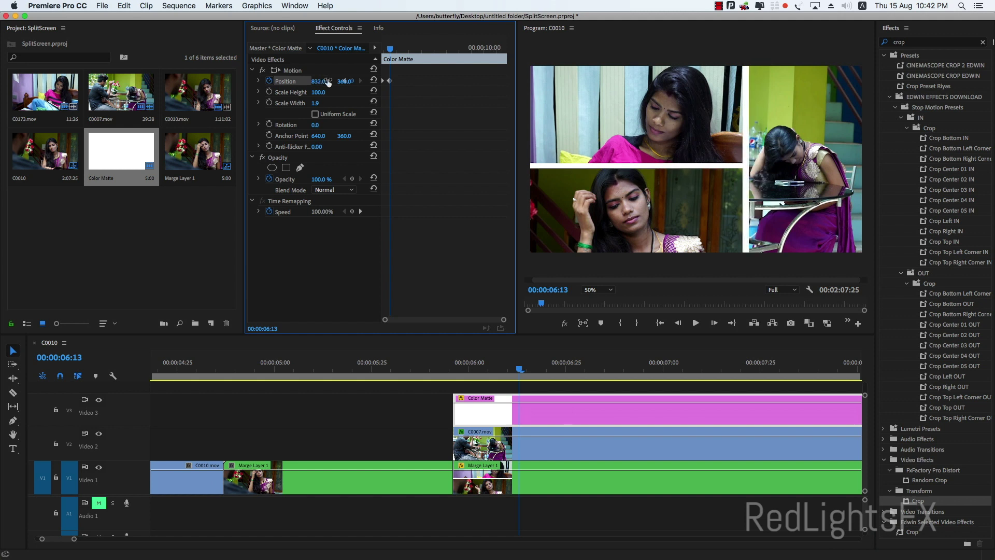
click(449, 400)
- Check the divider at 06:04 and play the finished animation from about 4.5 seconds
click(485, 369)
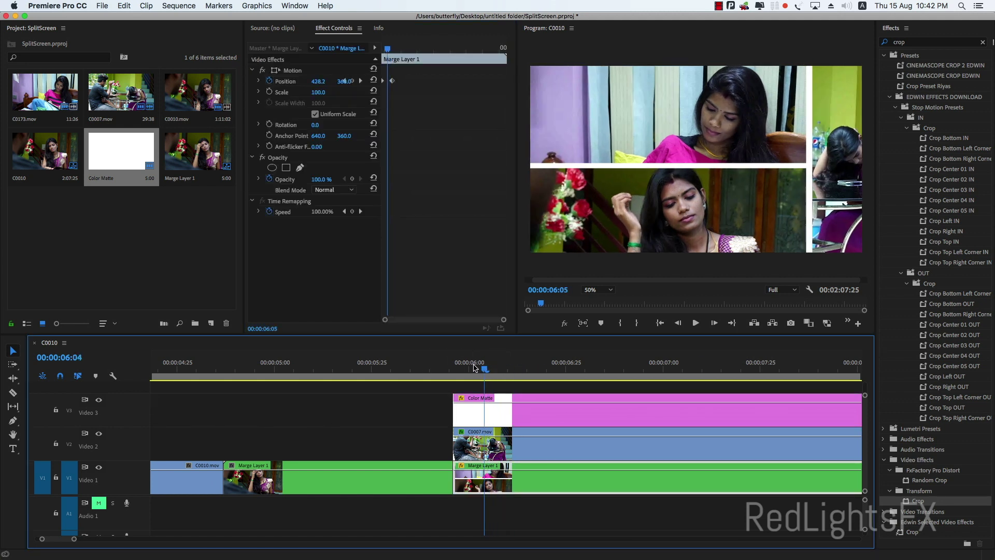
click(441, 367)
key(minus)
key(minus)
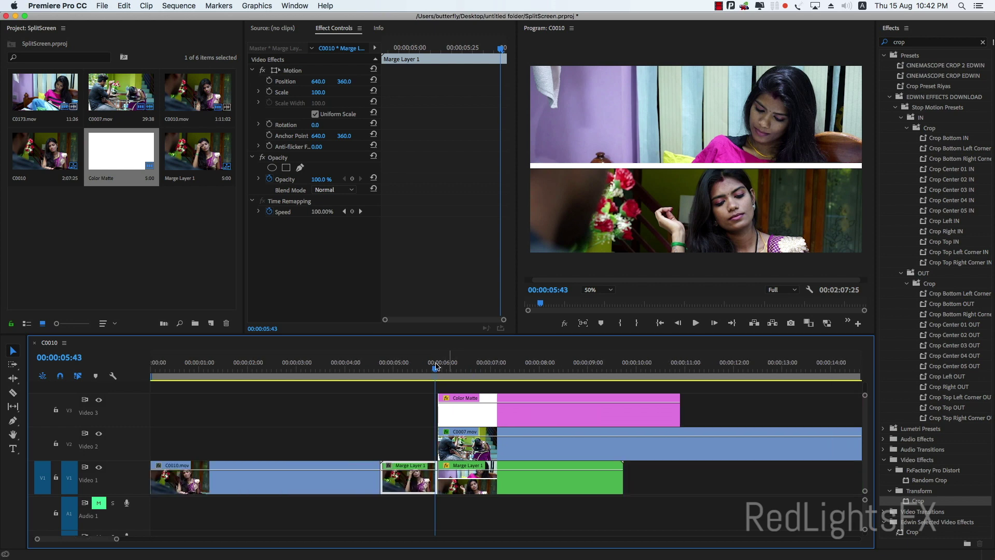
click(376, 365)
key(space)
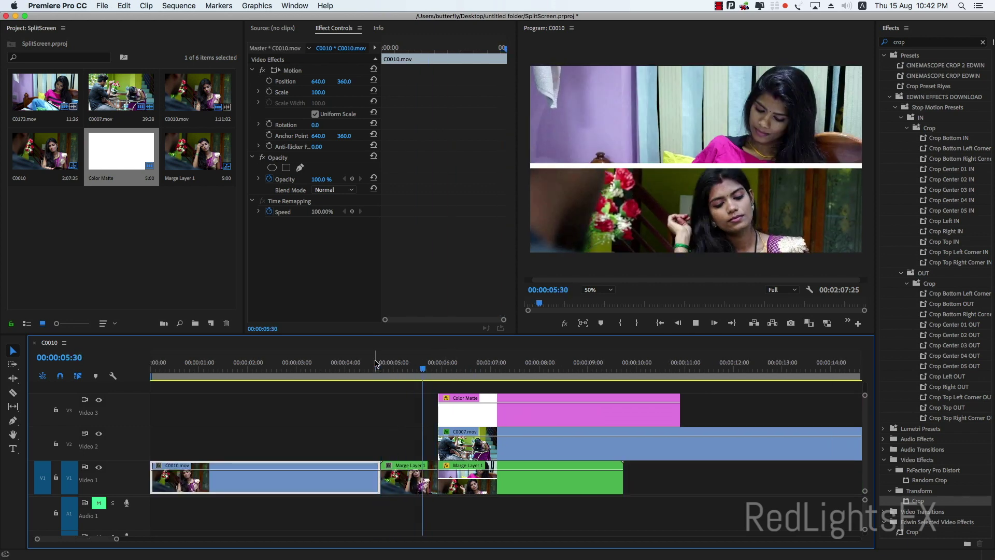
- Replay from 04:39, then cut the V3 matte and V2 C0007 at the green clip's end, 06:44
drag(440, 366, 419, 371)
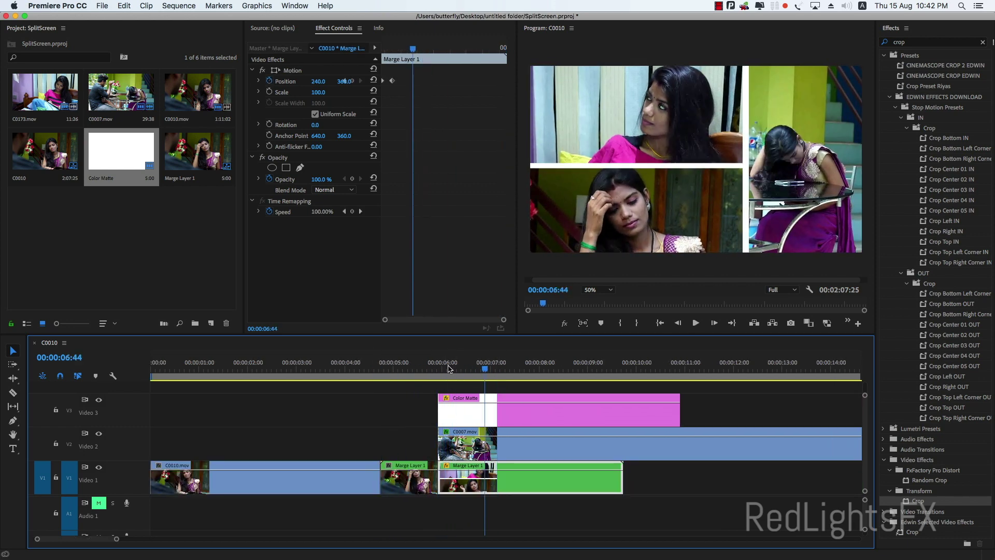
key(space)
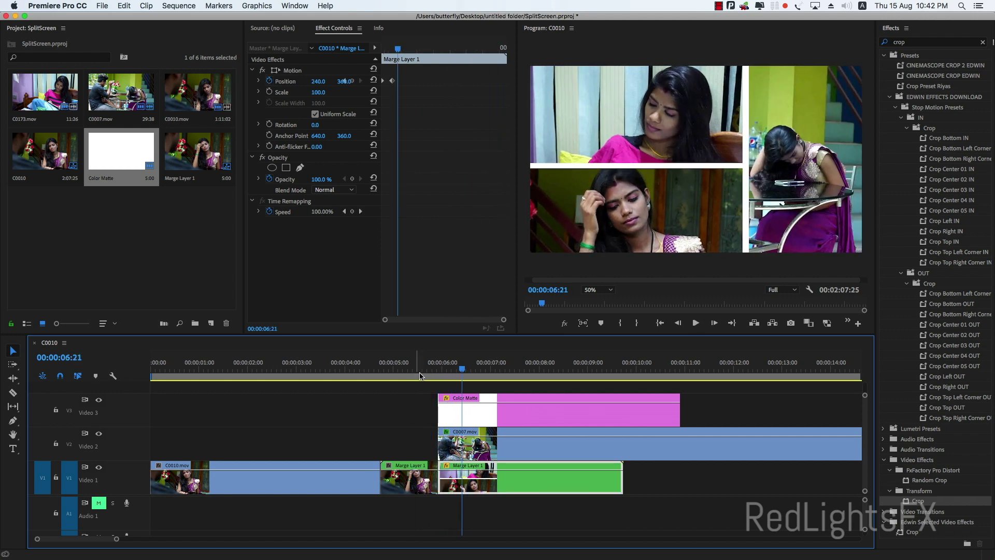
click(384, 371)
key(space)
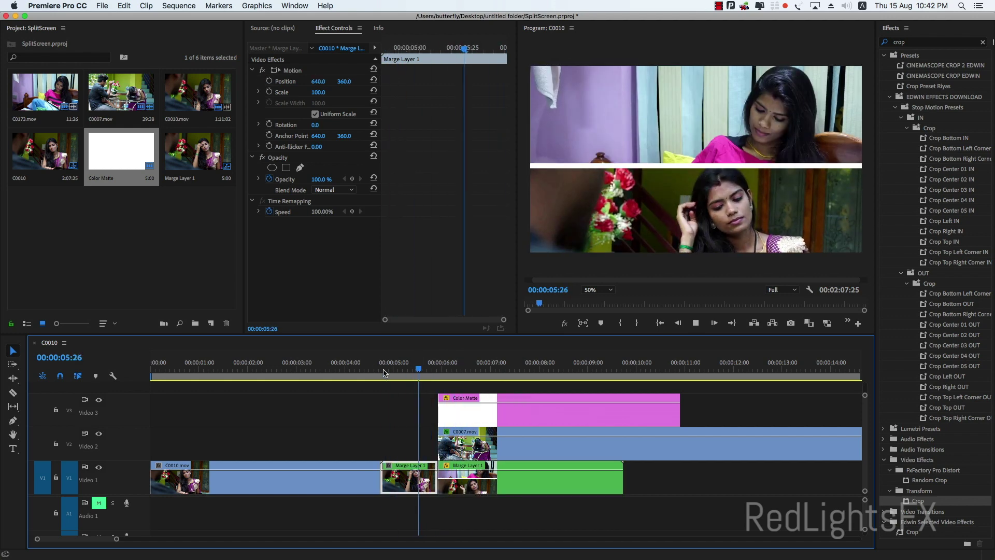
key(space)
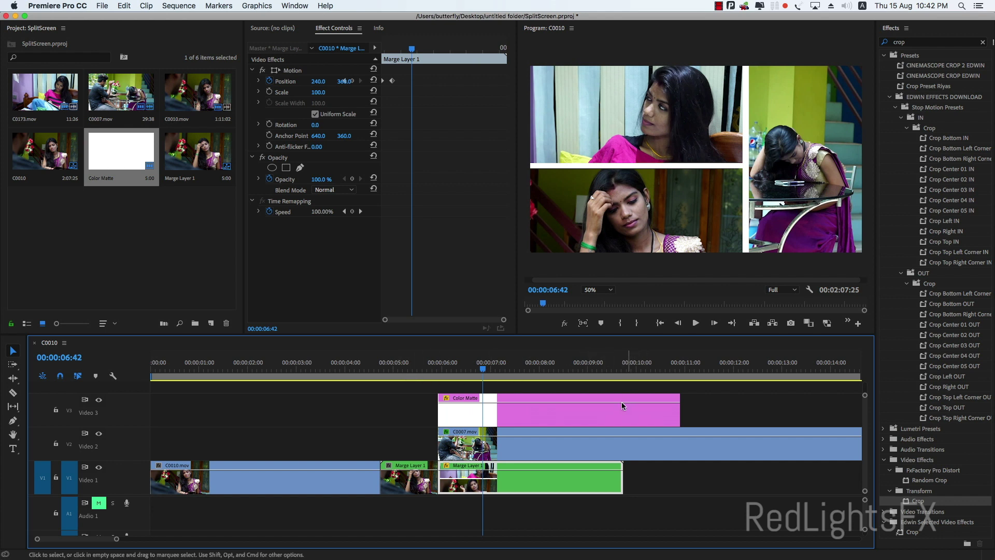
drag(475, 374, 484, 370)
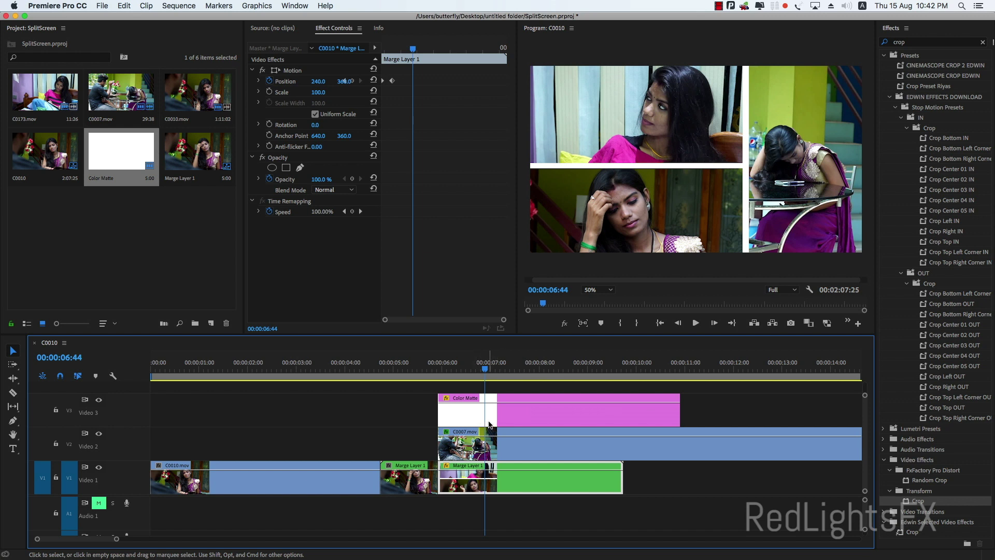
drag(600, 444, 671, 454)
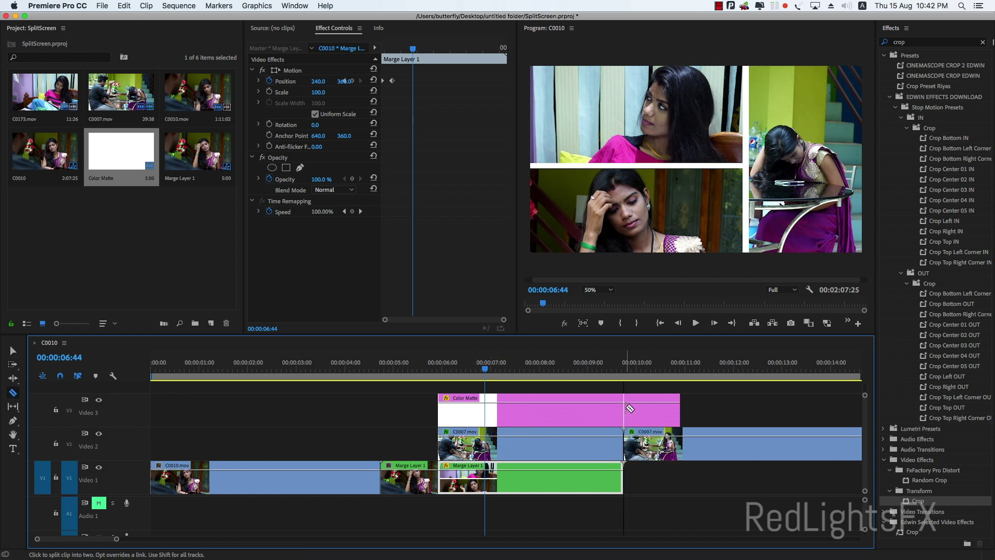
- Delete the overhanging pieces and nest the matte, C0007 and Marge Layer 1 as 'Merge Layer 2'
key(Delete)
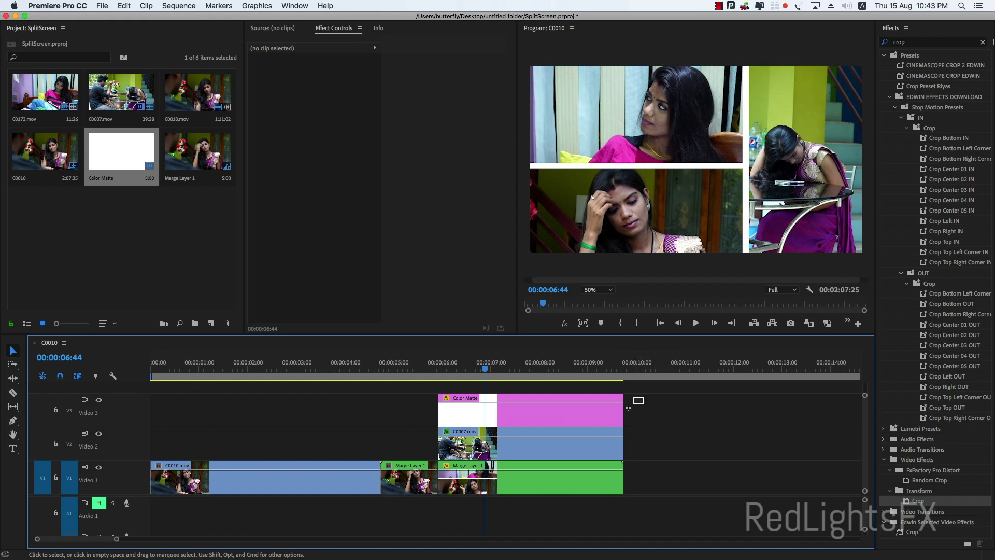
drag(629, 407, 439, 484)
right_click(570, 470)
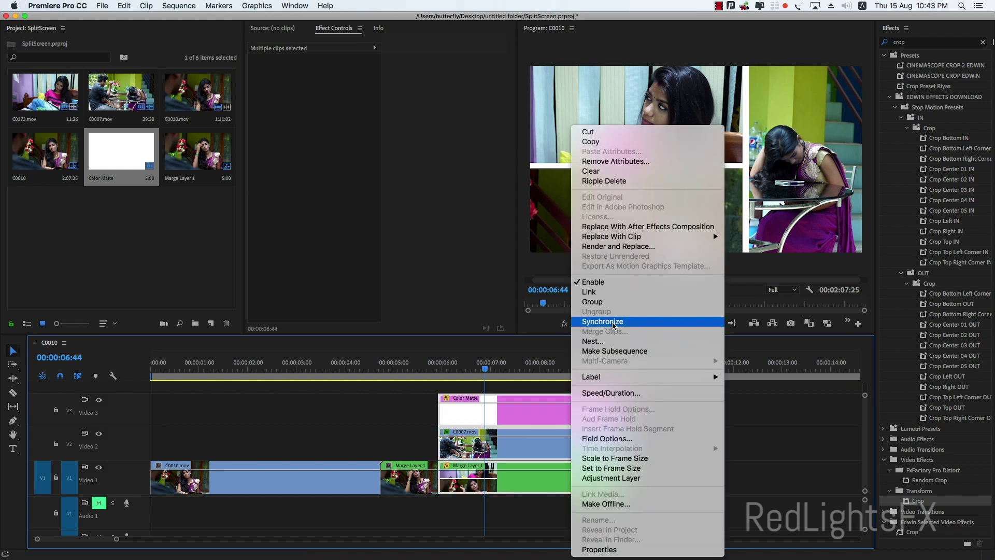
click(608, 342)
text(Merge Layer 2)
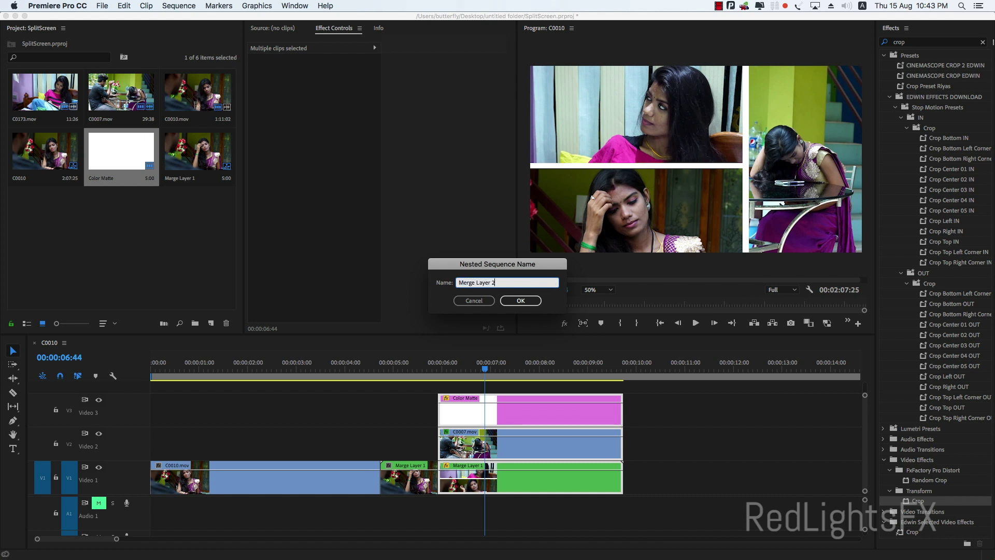
click(538, 301)
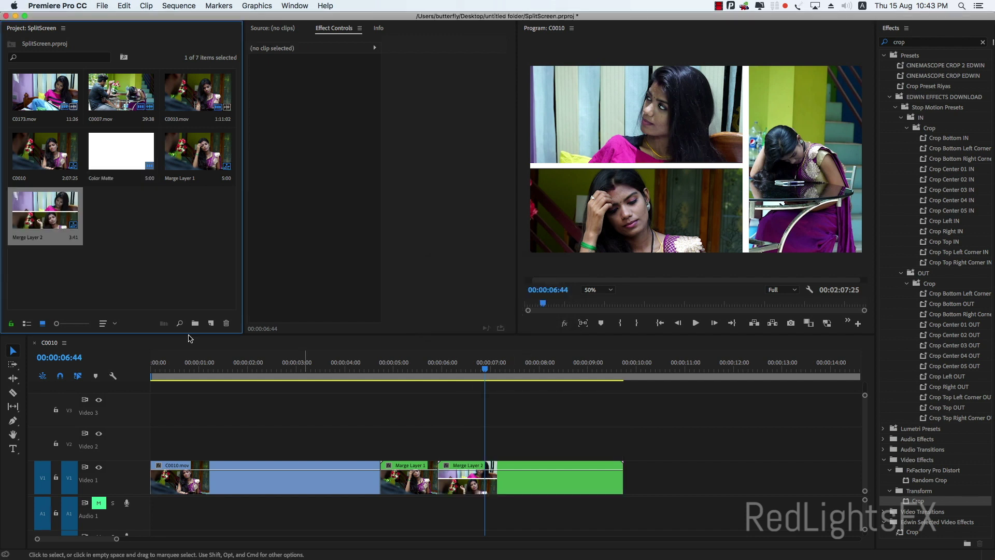
- Place C0007.mov on Video 2 at the 06:44 playhead and select it
click(501, 379)
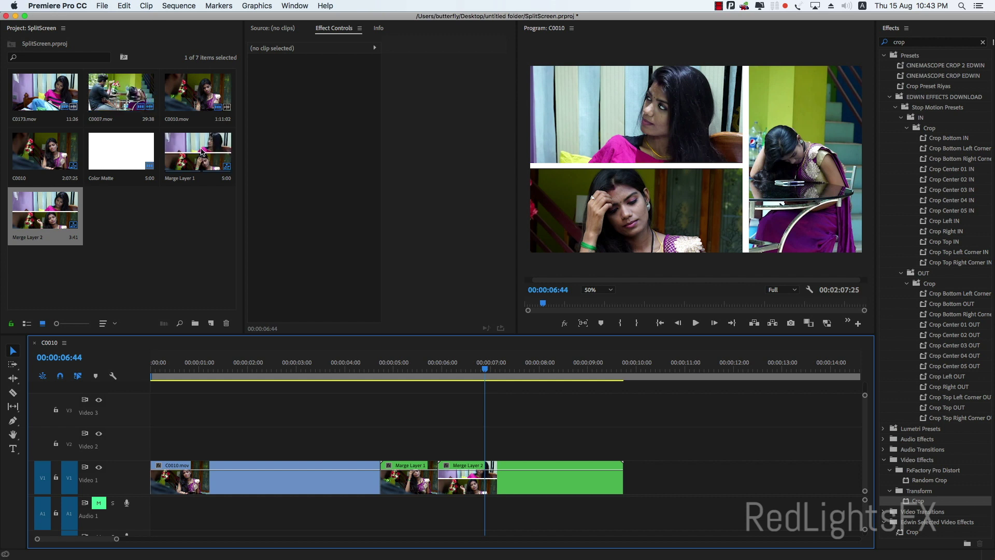
click(122, 93)
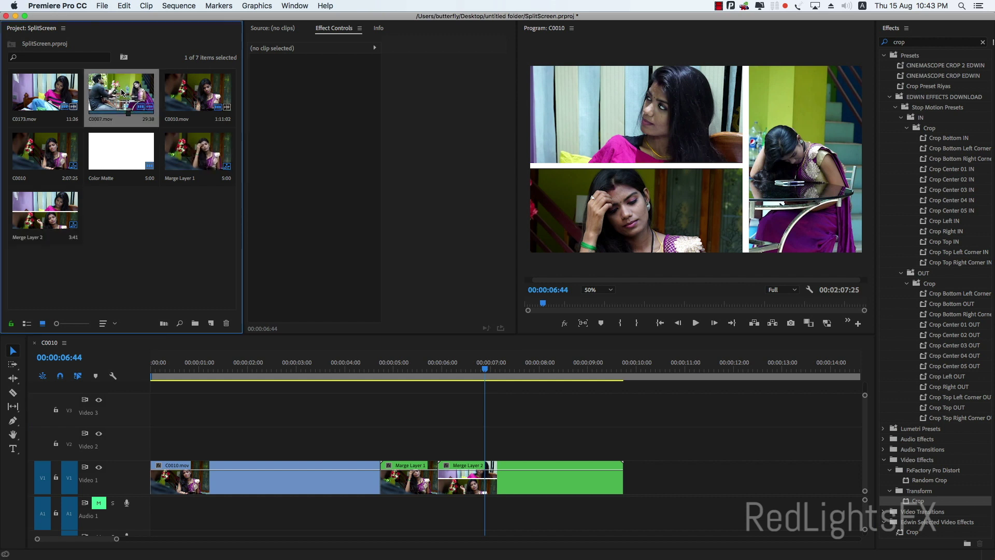
drag(123, 93, 540, 457)
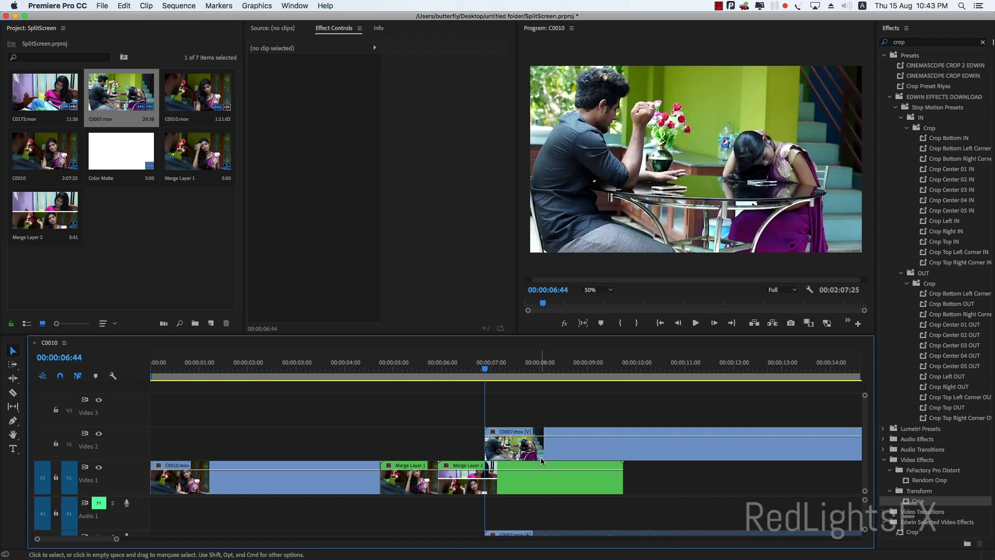
click(519, 443)
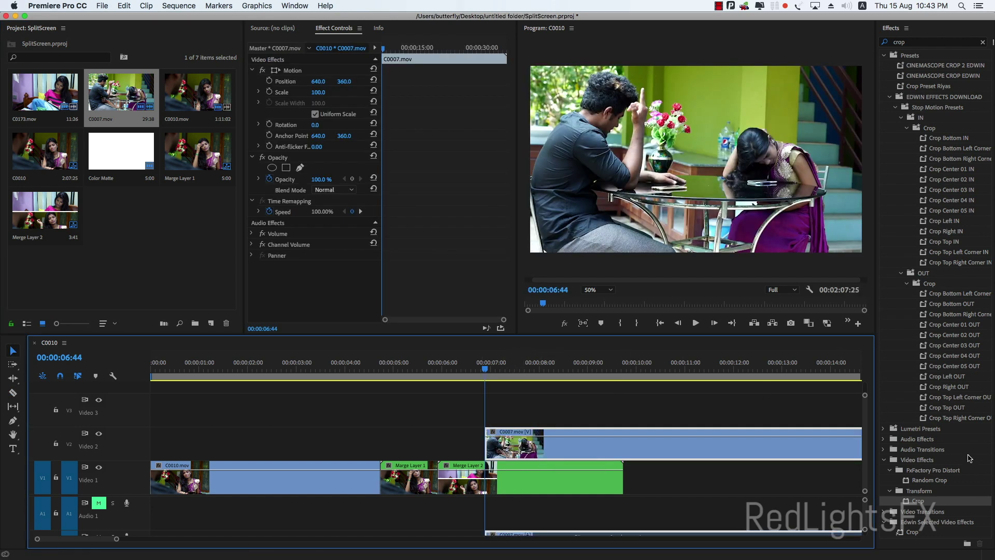
- Apply Crop to the new C0007 clip with Right 58.9% and Left left at 0%
drag(926, 500, 552, 433)
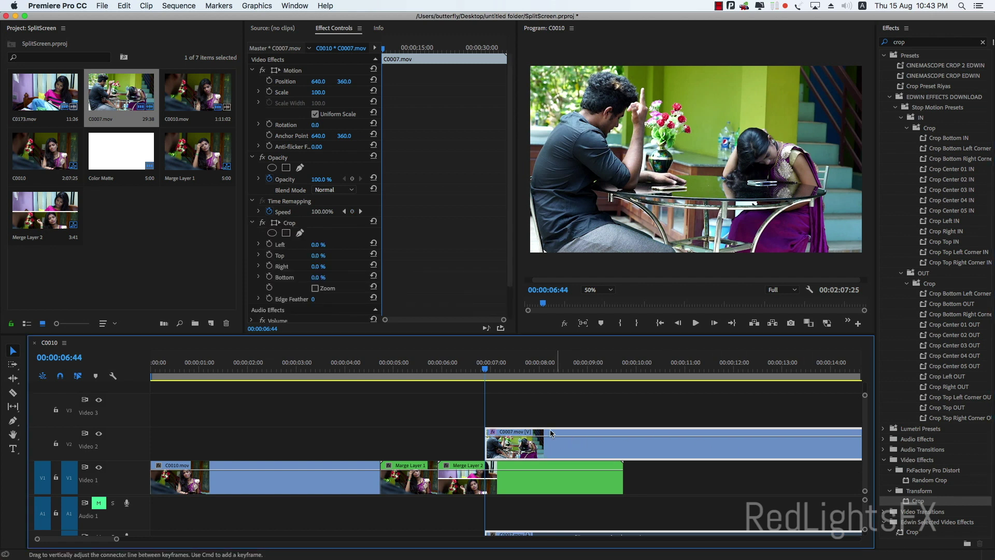
click(299, 223)
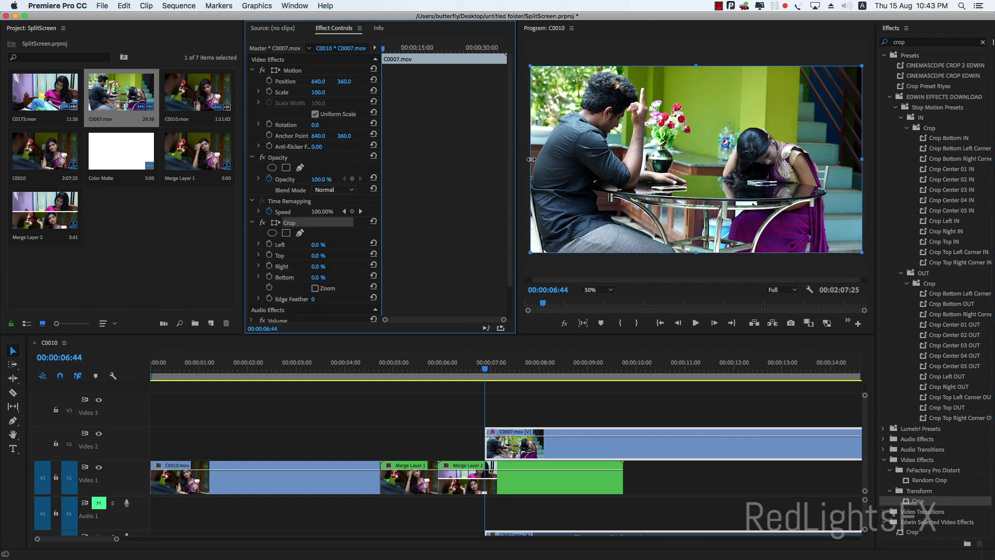
drag(530, 159, 658, 159)
drag(543, 157, 540, 163)
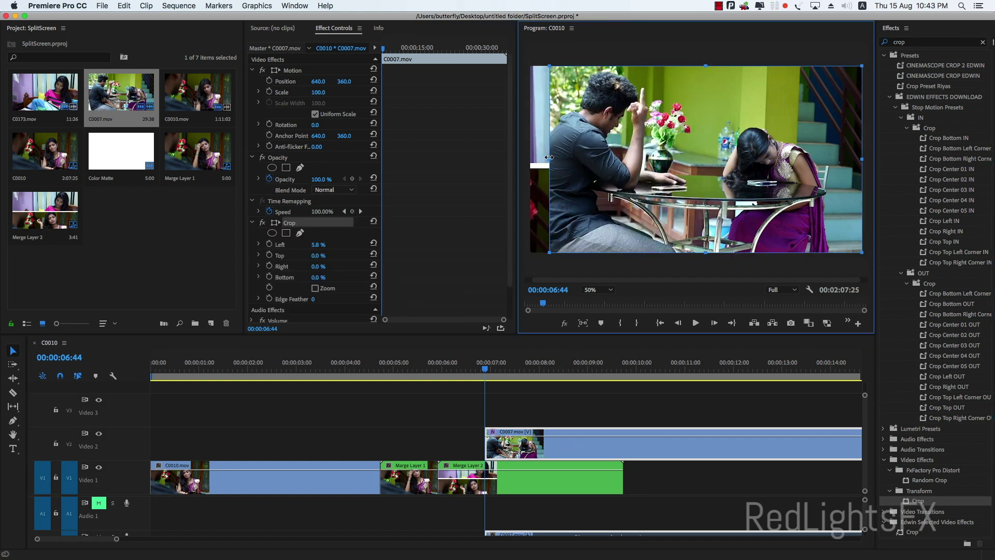
drag(866, 158, 668, 159)
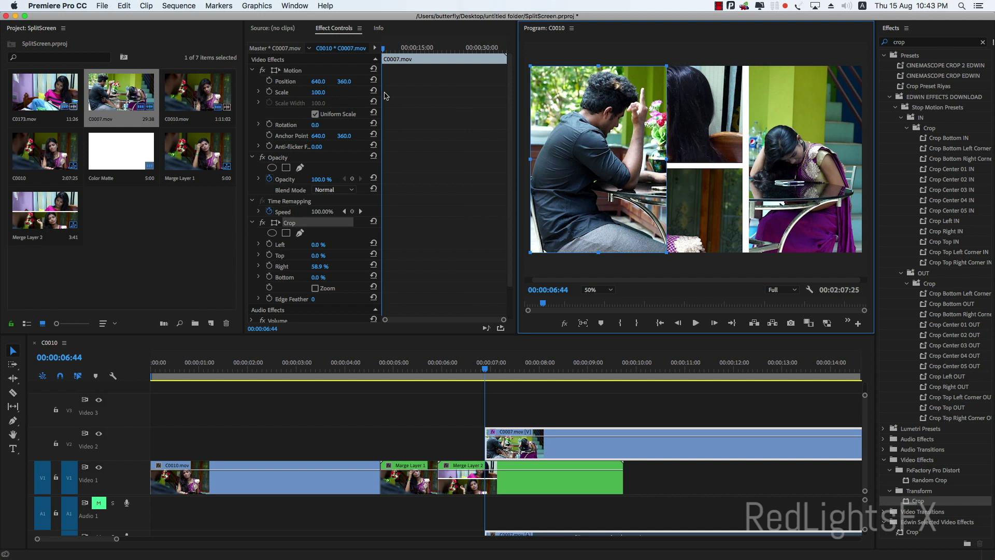
- Push the cropped C0007 strip just off the frame's right edge to Position X 1925
mouse_move(318, 81)
mouse_down()
mouse_move(508, 81)
mouse_move(386, 81)
mouse_up()
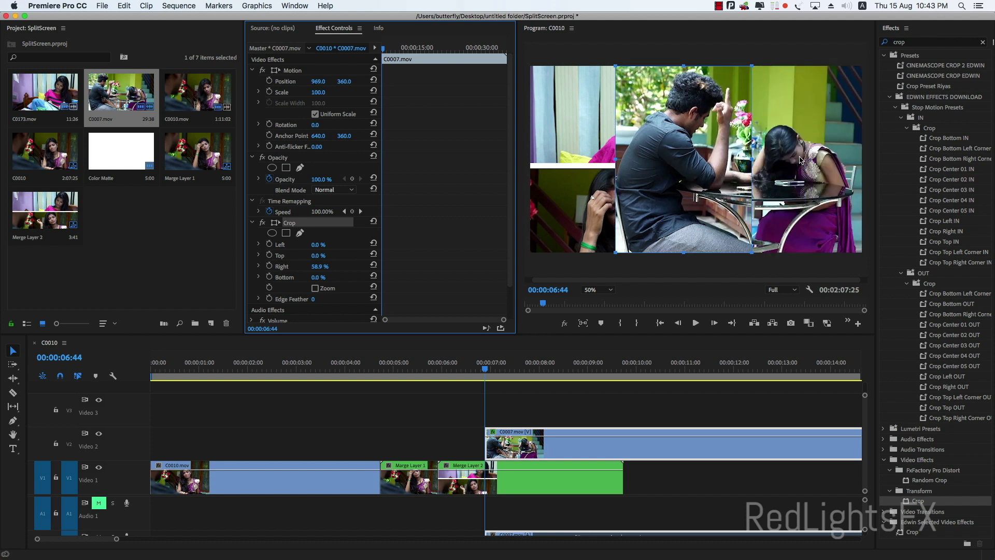
drag(318, 82, 489, 82)
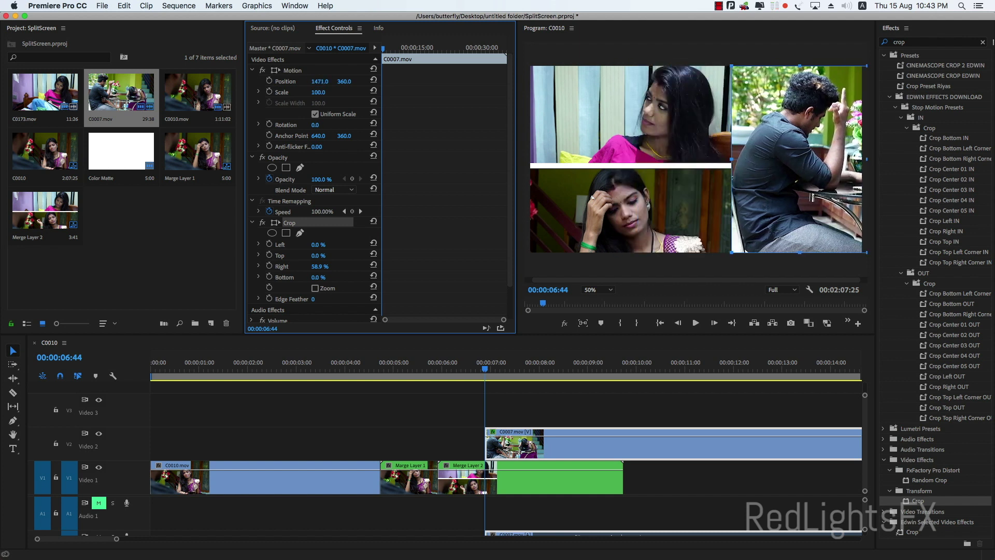
drag(319, 81, 347, 81)
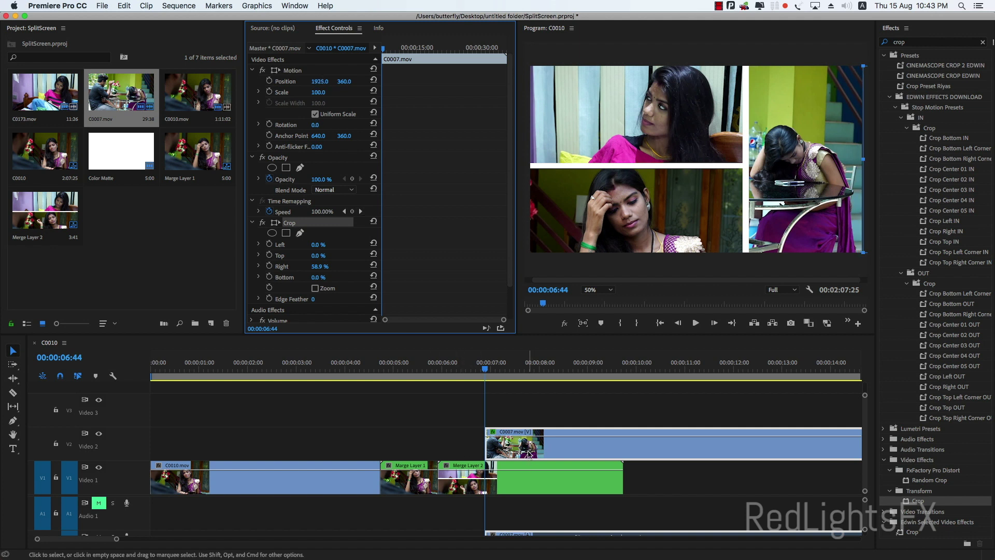
- Keyframe C0007's Position at 06:44, then set X 1516.4 at 07:10 so the strip slides in
click(270, 81)
key(space)
key(space)
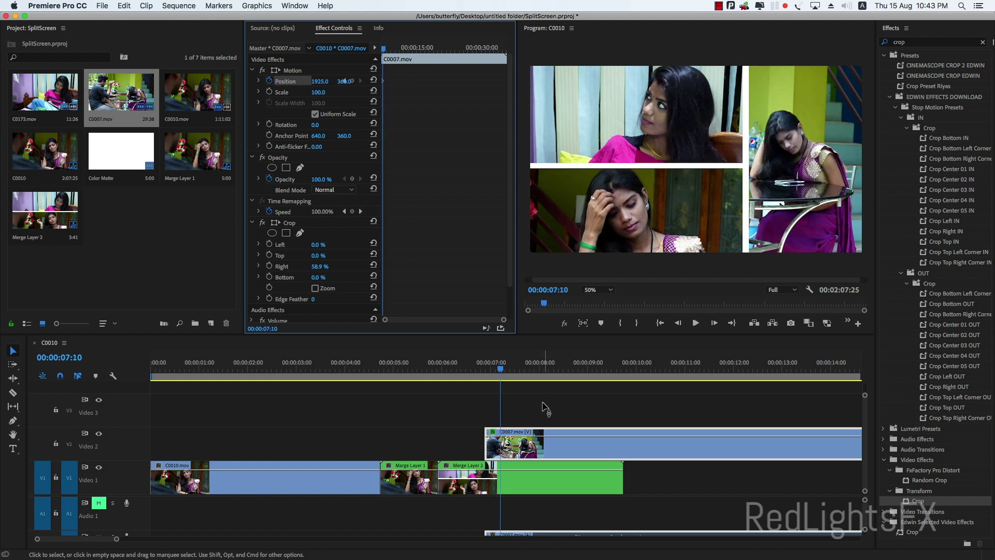
mouse_move(320, 81)
mouse_down()
mouse_move(331, 81)
mouse_move(311, 82)
mouse_up()
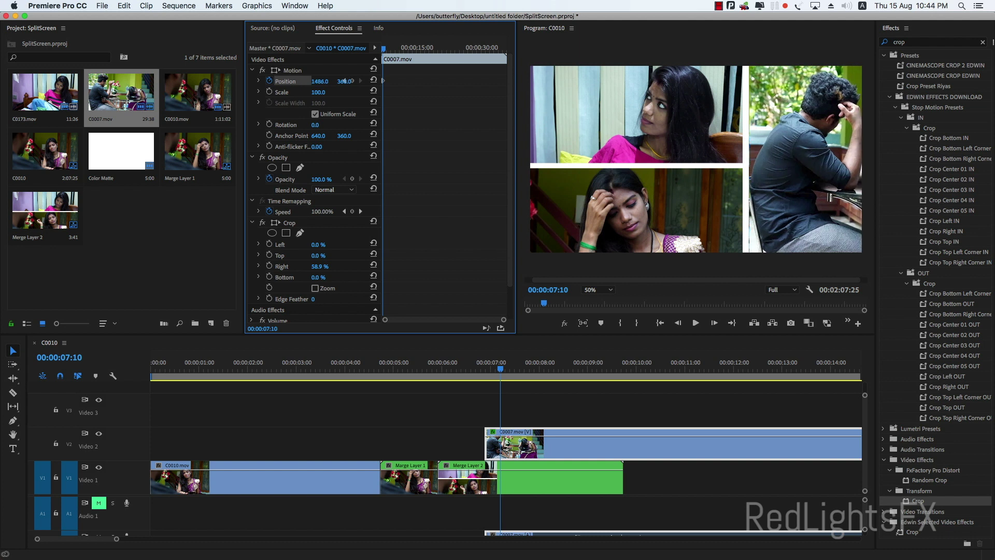
drag(344, 81, 353, 81)
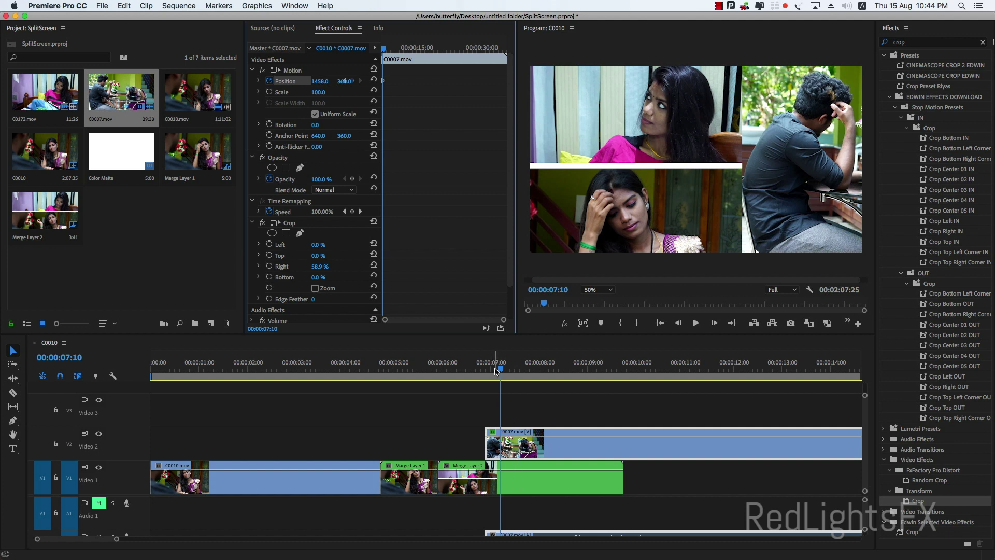
drag(500, 369, 498, 369)
key(equal)
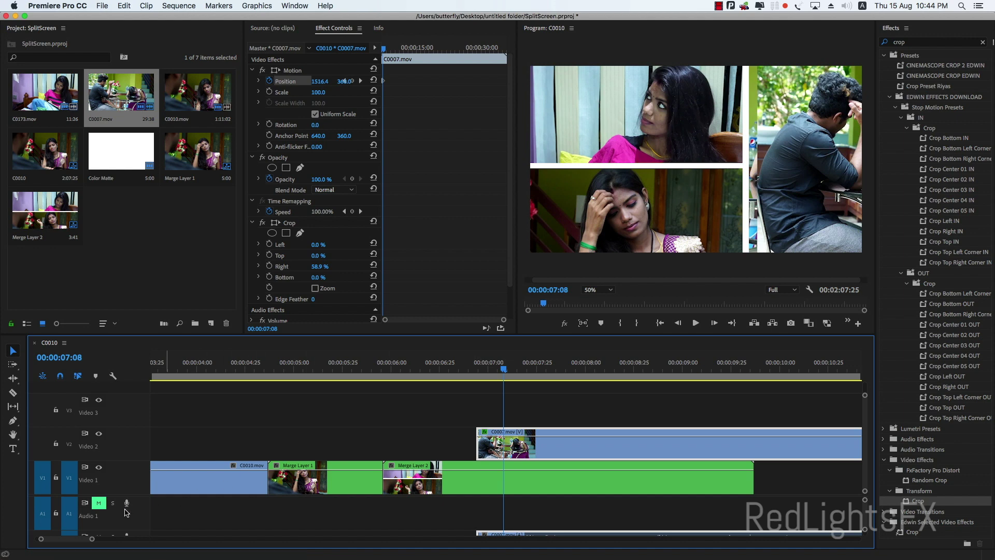
key(grave)
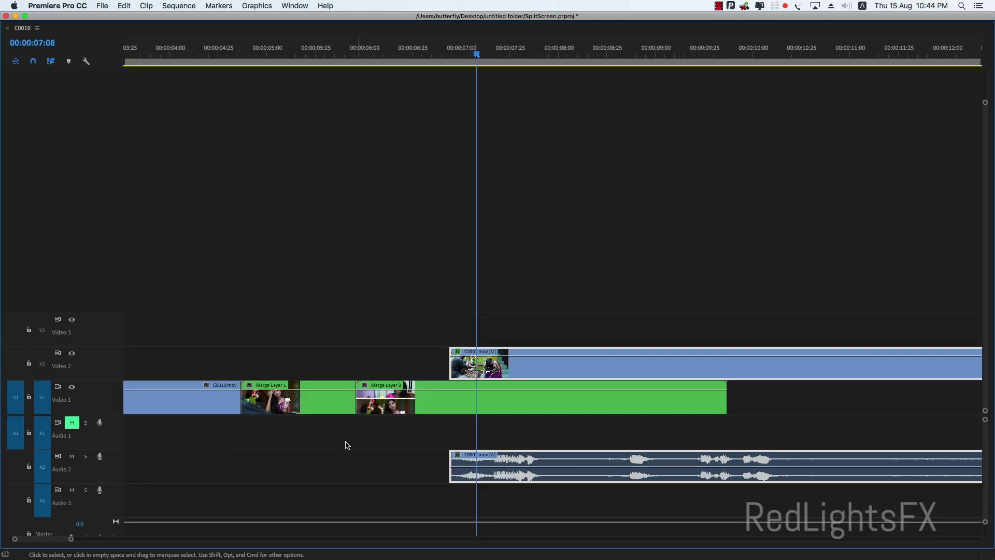
key(grave)
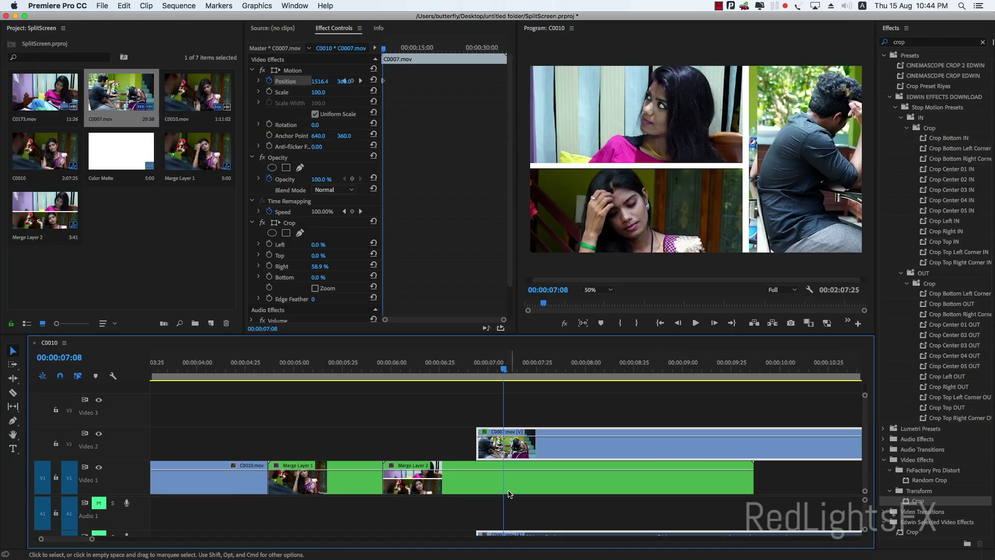
key(c)
click(476, 481)
key(v)
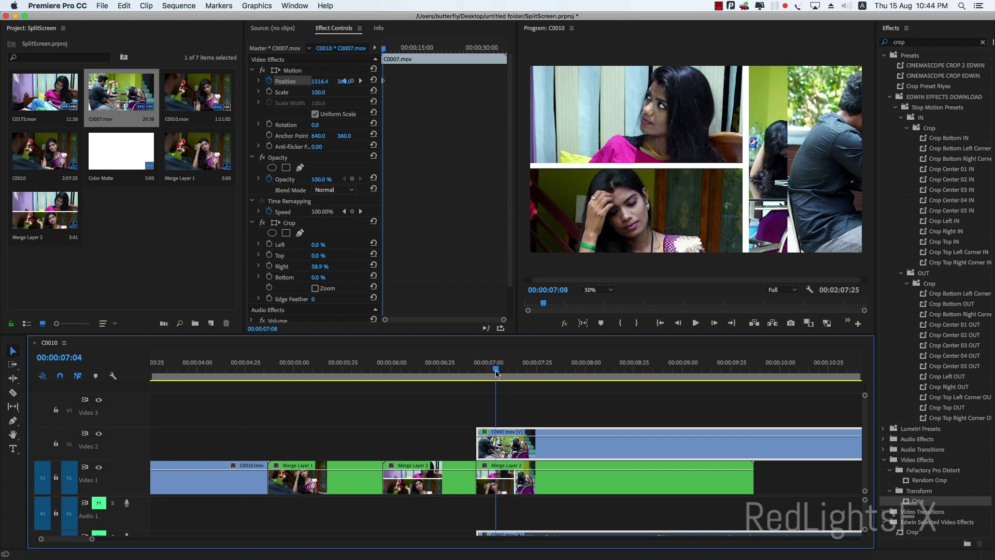
key(Up)
key(equal)
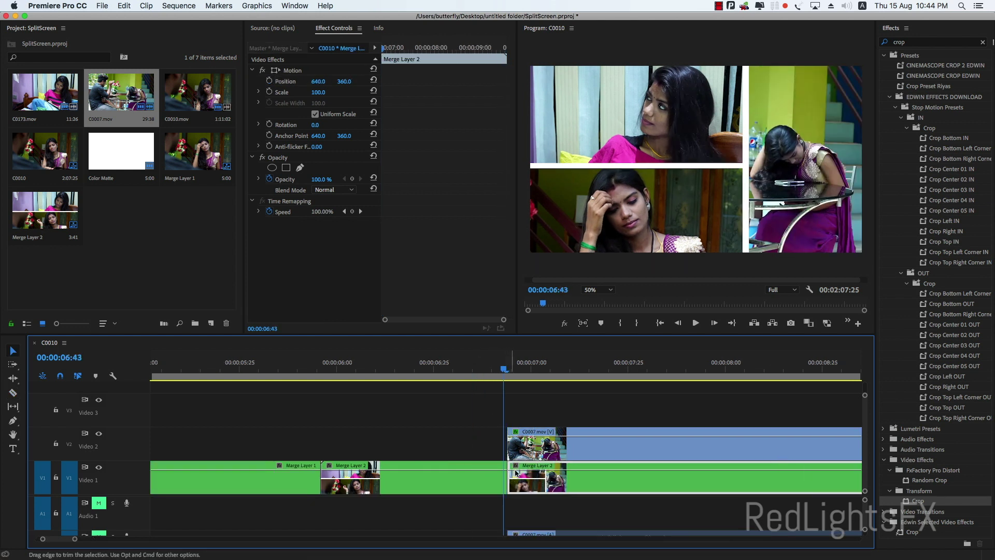
key(equal)
click(517, 370)
key(Left)
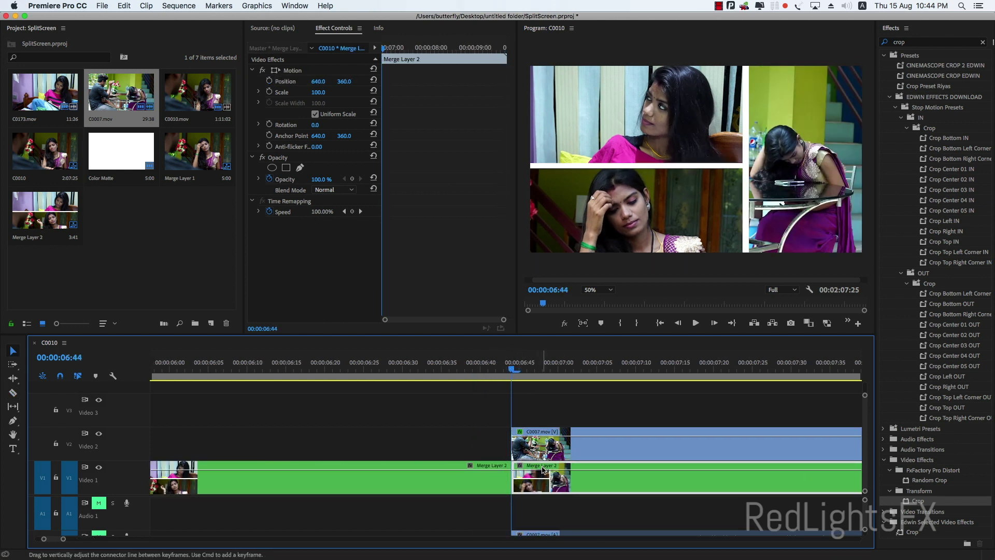
click(269, 82)
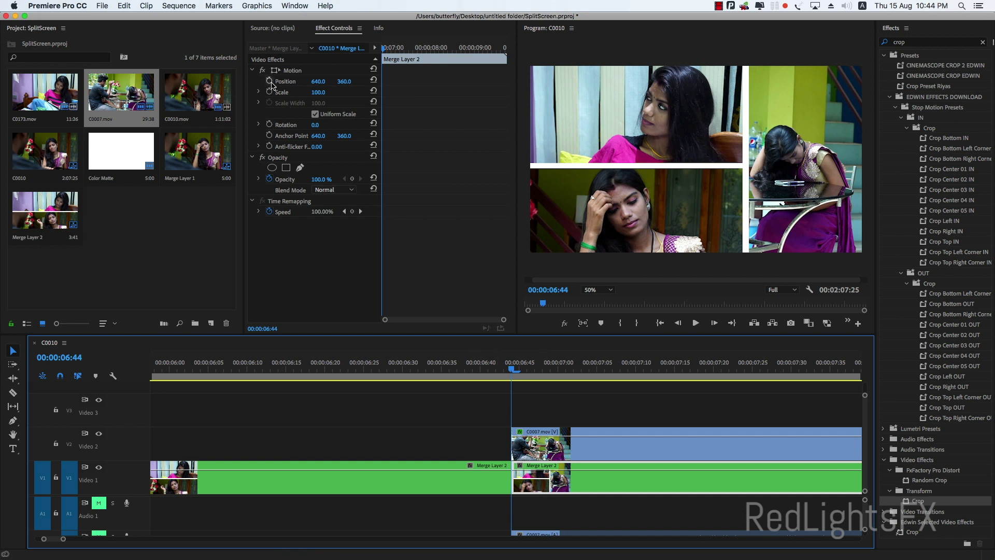
key(space)
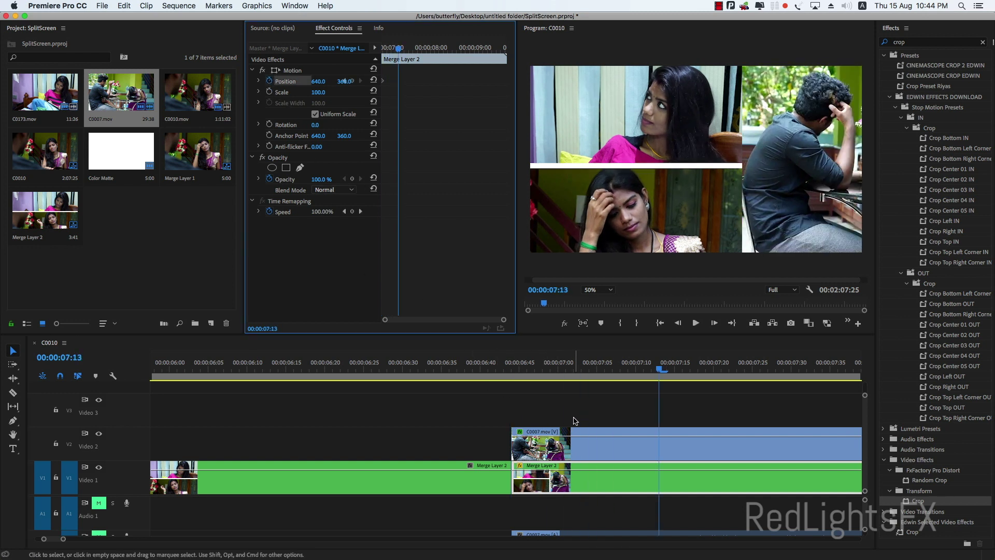
drag(668, 370, 645, 371)
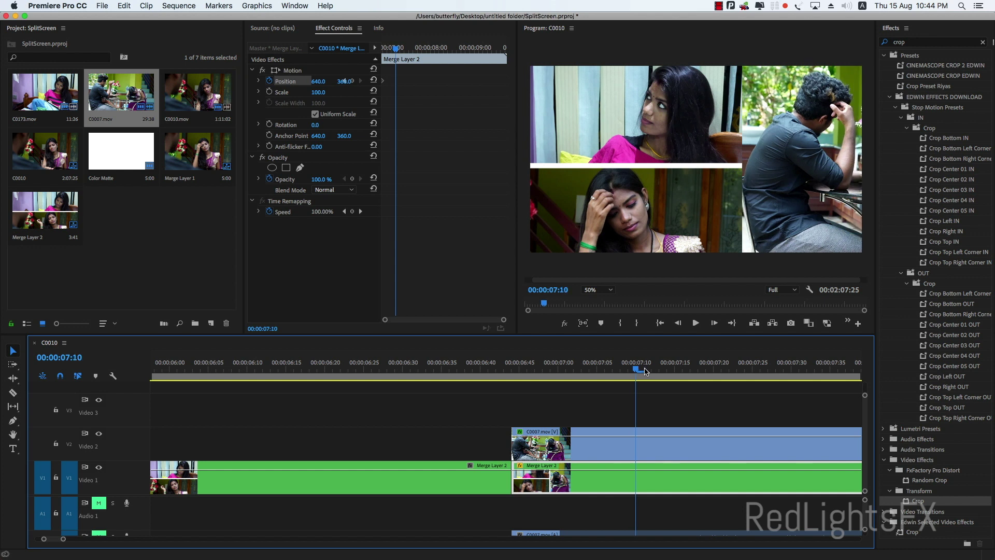
drag(645, 371, 635, 371)
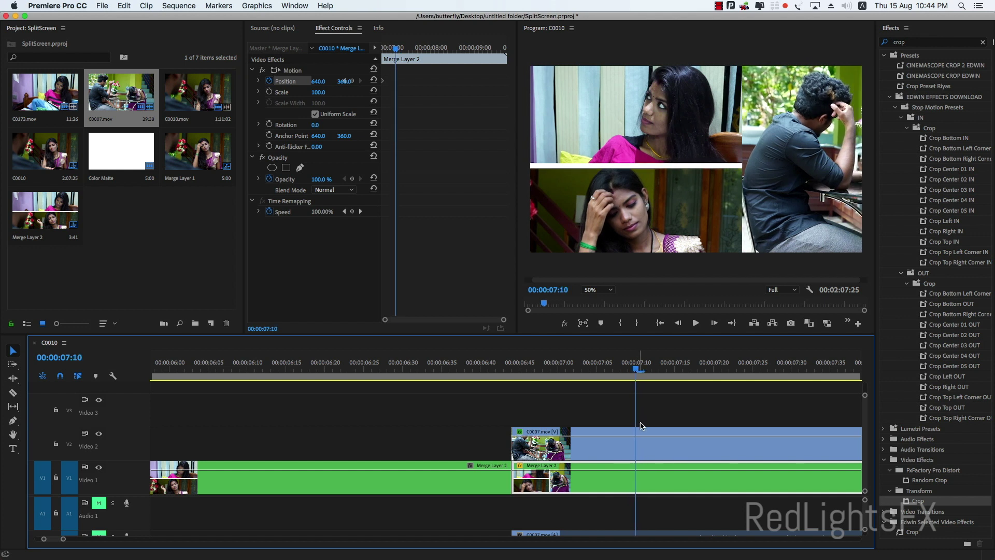
drag(323, 83, 344, 81)
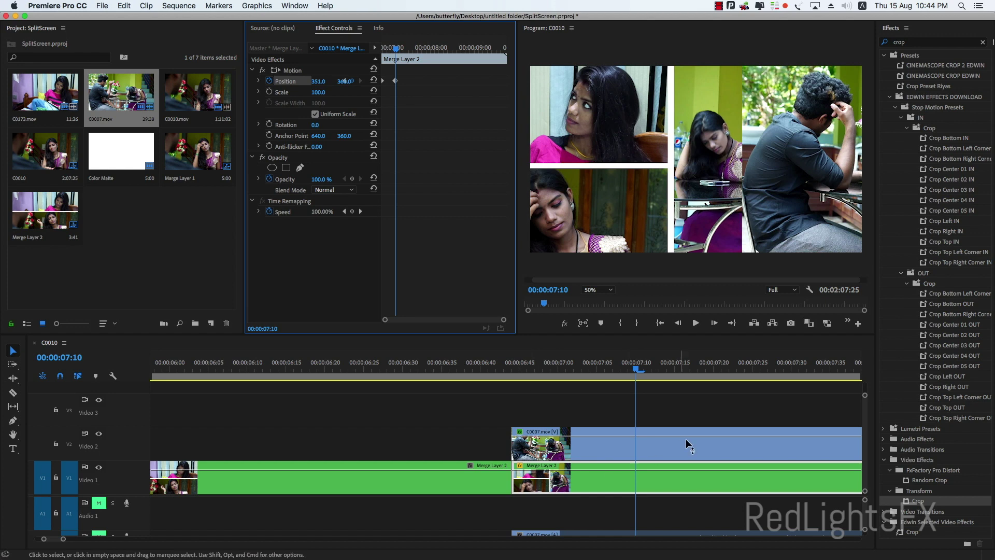
click(662, 403)
drag(613, 367, 533, 365)
key(space)
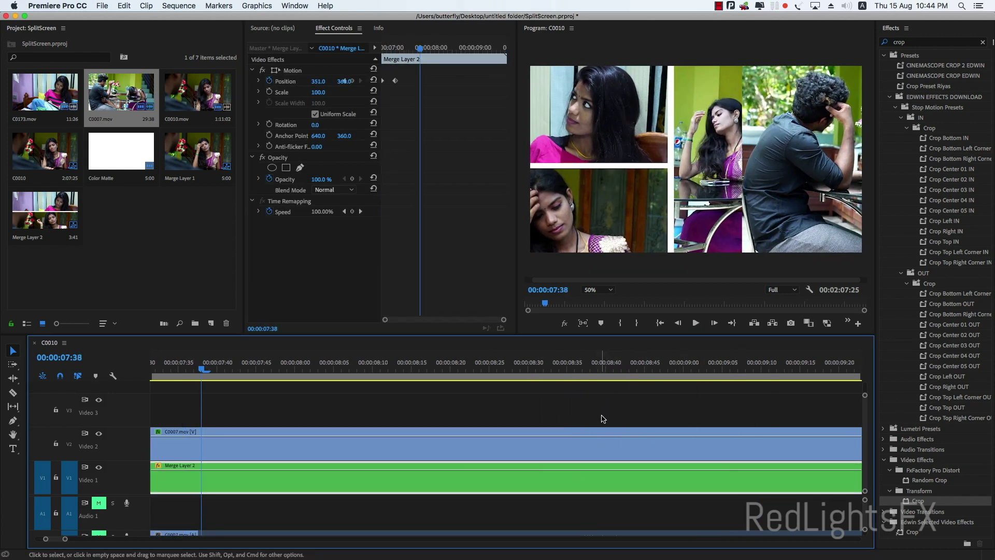
key(minus)
key(minus)
key(minus)
click(402, 365)
key(space)
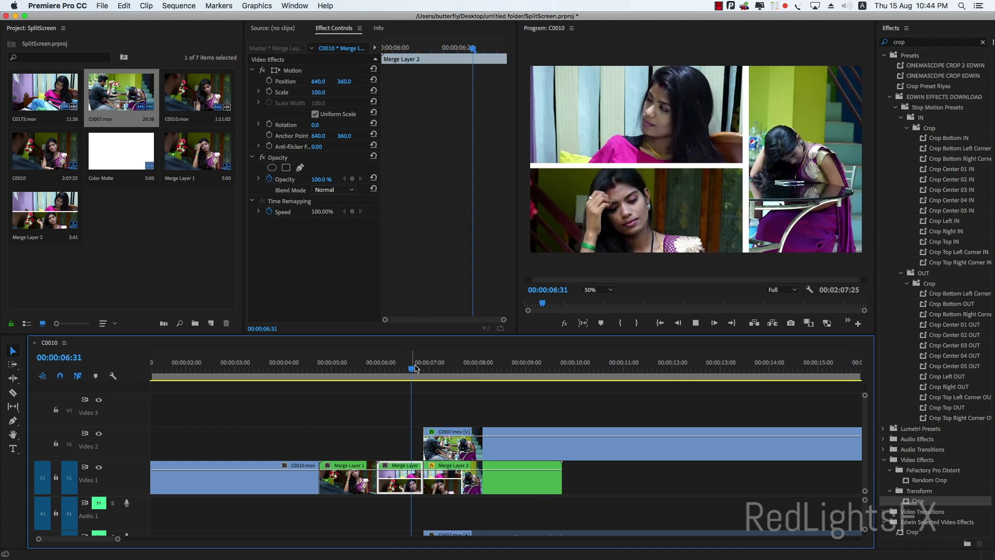
drag(453, 367, 429, 367)
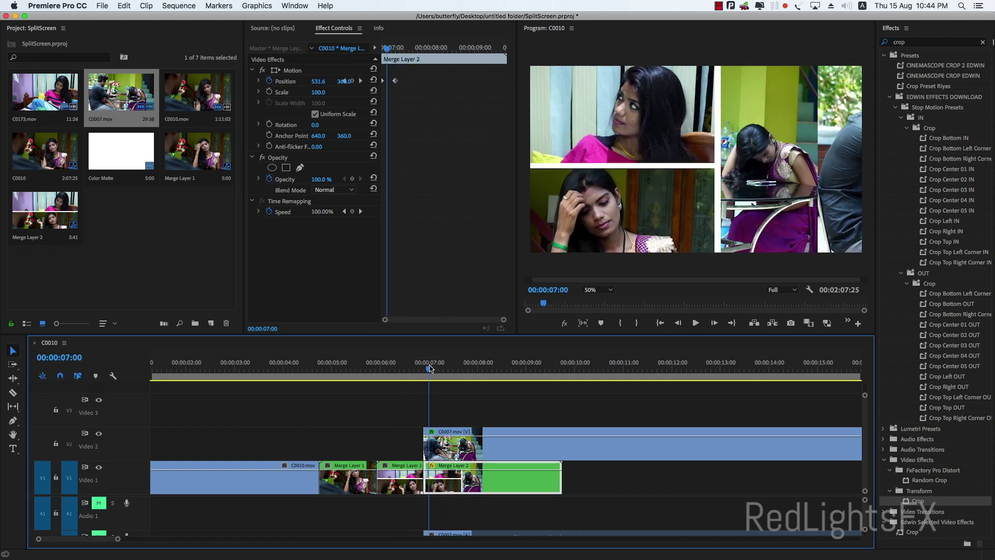
click(114, 152)
- Place a Color Matte on Video 3 at 07:00 as a non-uniform width-2.2 bar at X 1314
drag(115, 153, 453, 426)
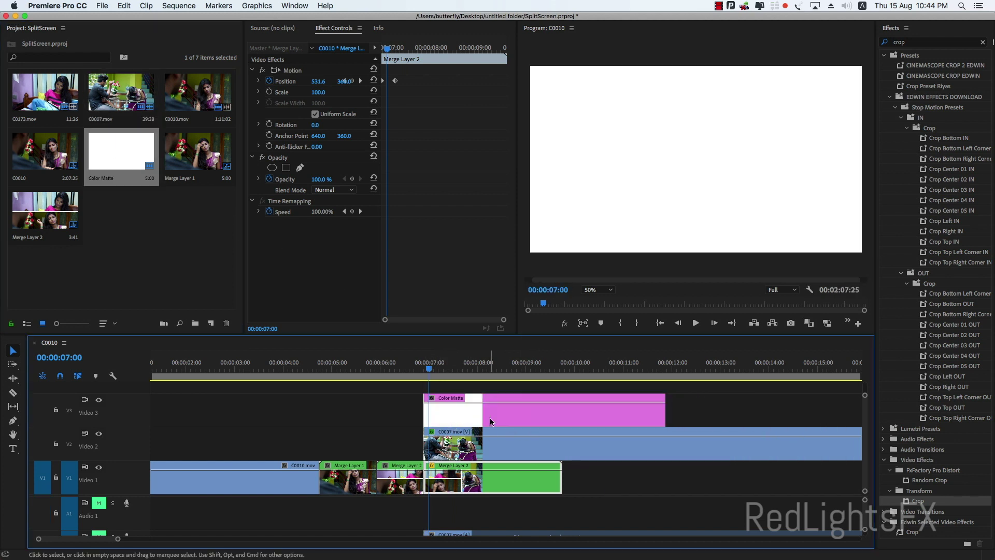
key(=)
click(534, 399)
click(489, 366)
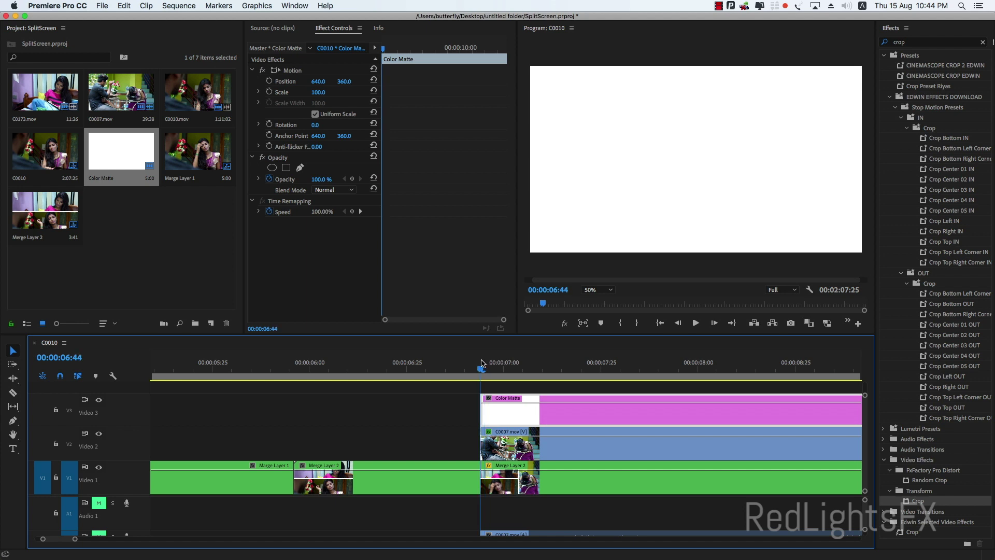
click(316, 114)
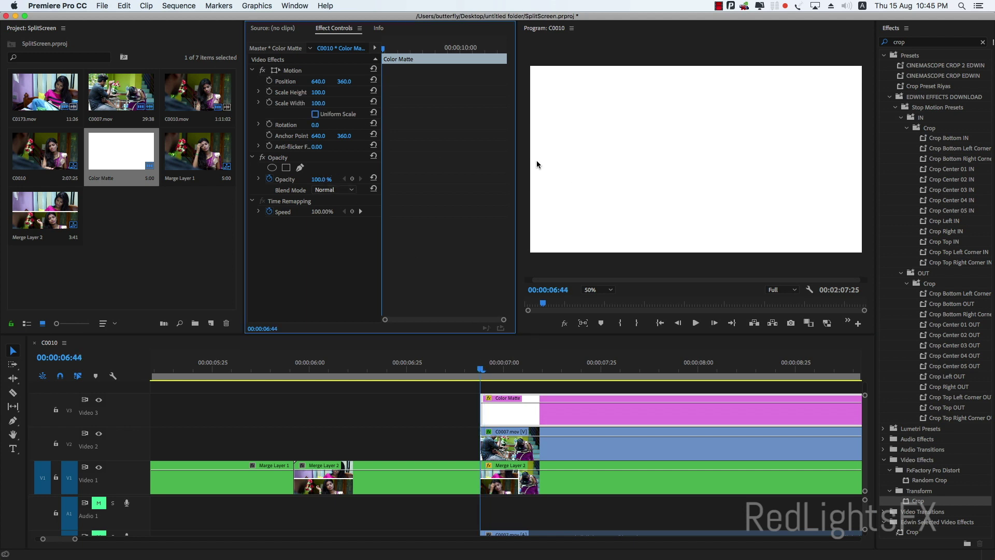
click(560, 408)
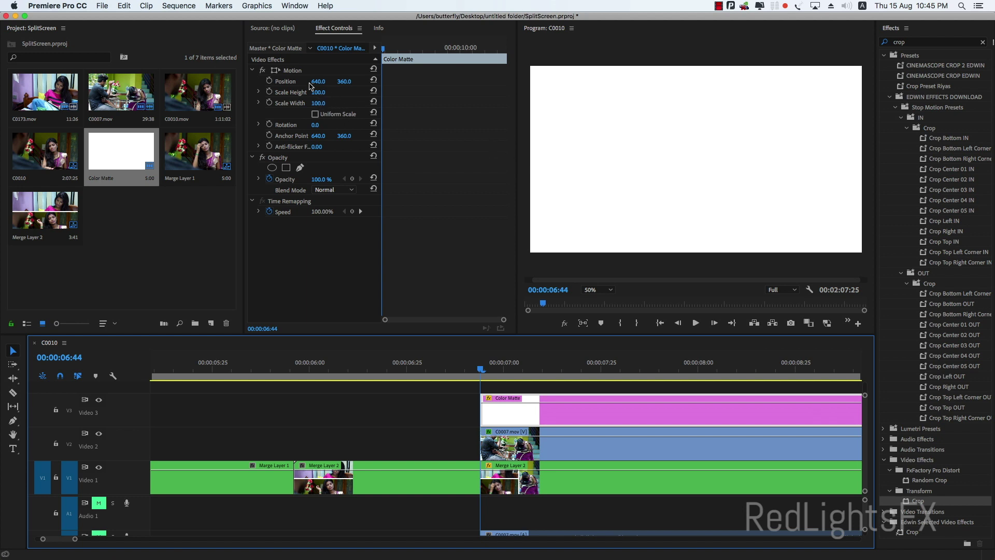
click(293, 70)
drag(531, 159, 705, 162)
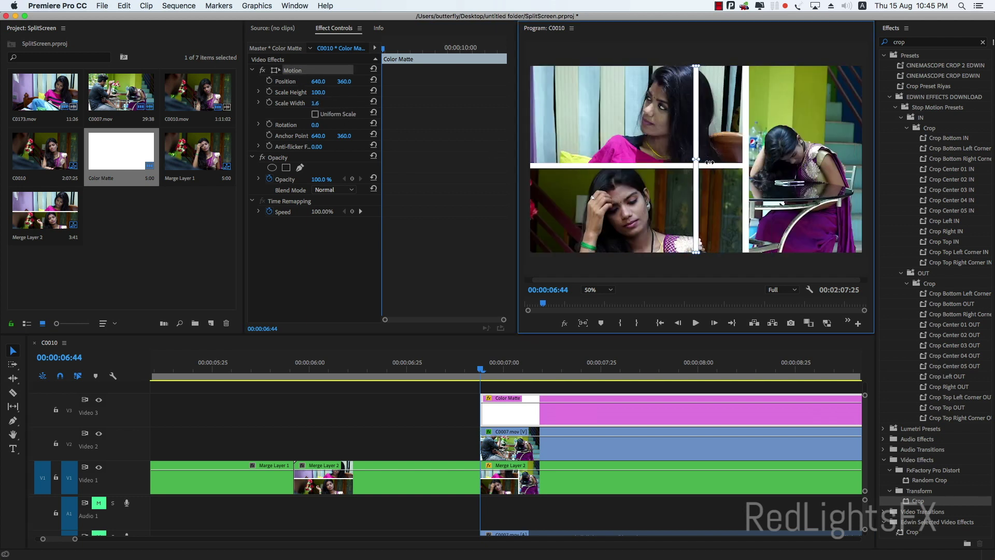
drag(318, 81, 352, 81)
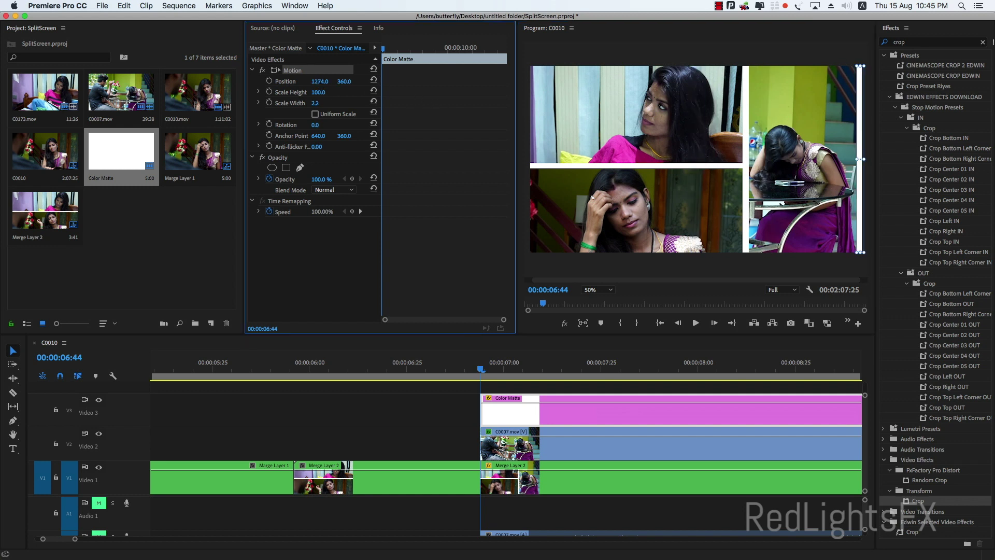
- Keyframe the white bar sliding left to the split border by 07:10
click(375, 394)
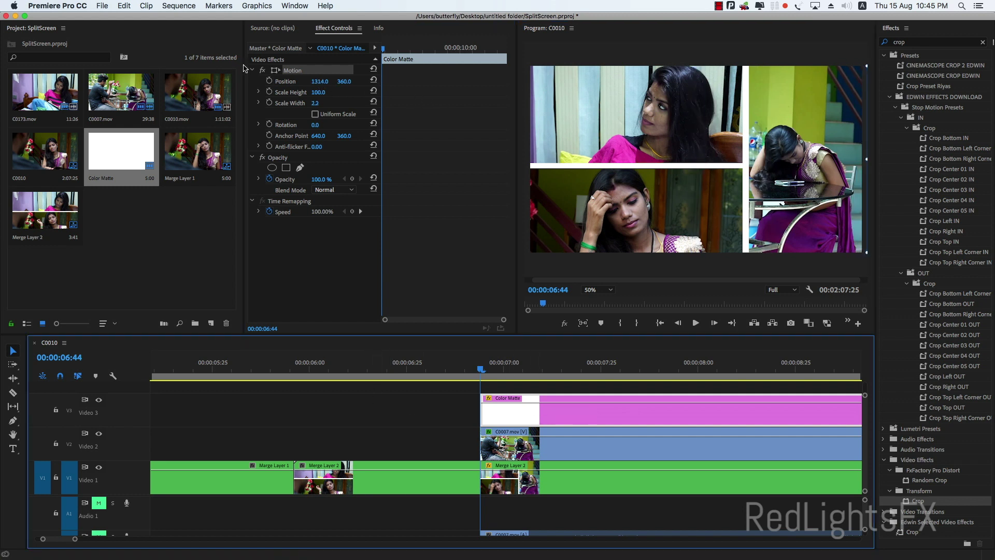
click(573, 367)
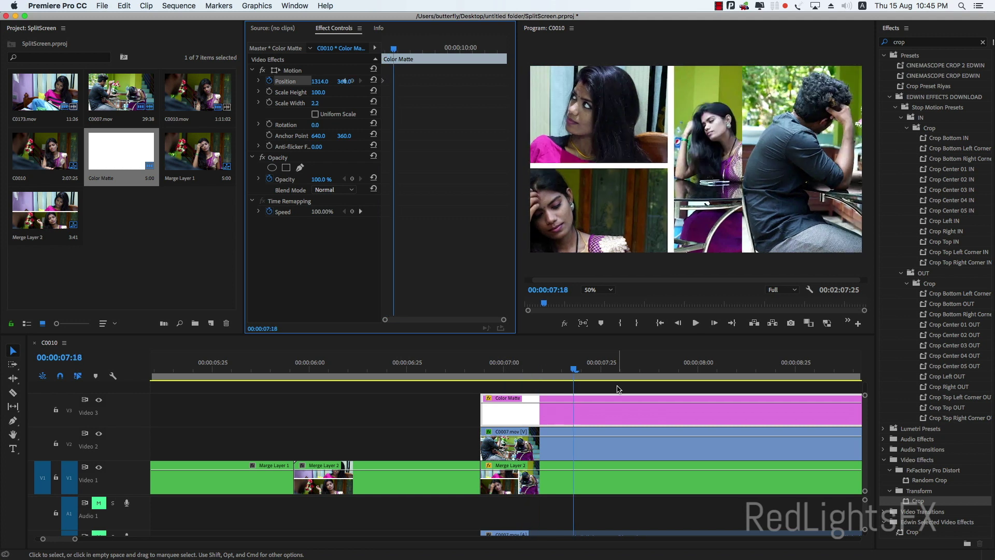
drag(570, 367, 544, 370)
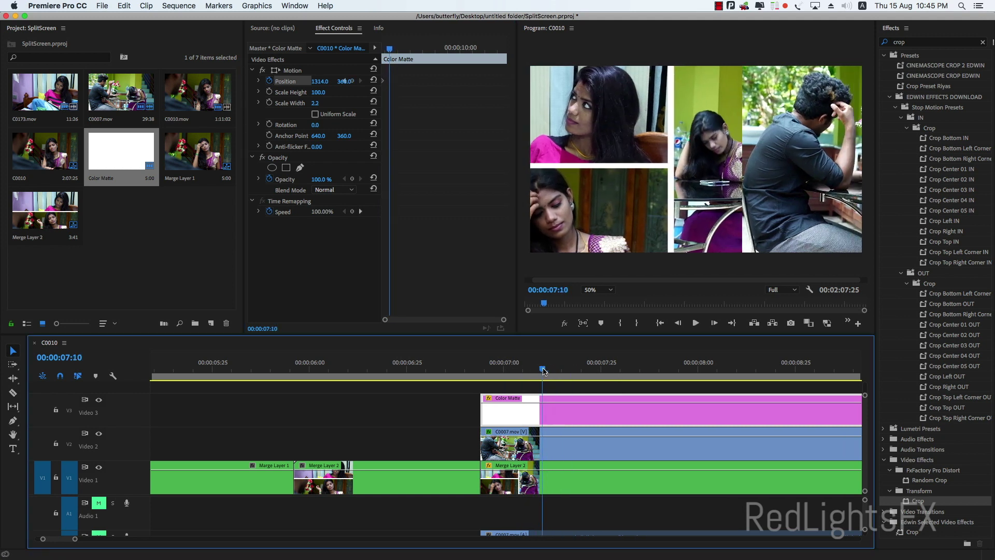
drag(330, 86, 344, 81)
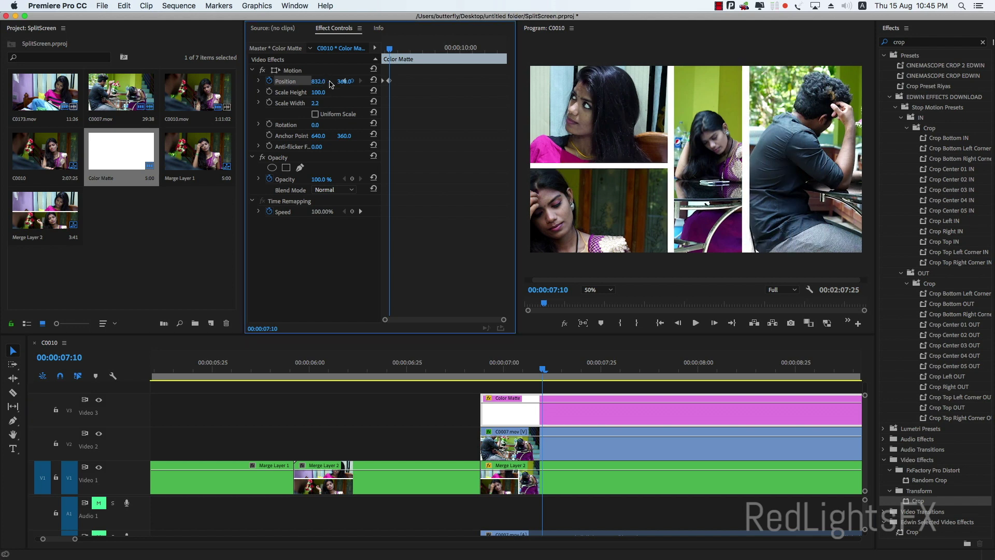
key(space)
click(477, 369)
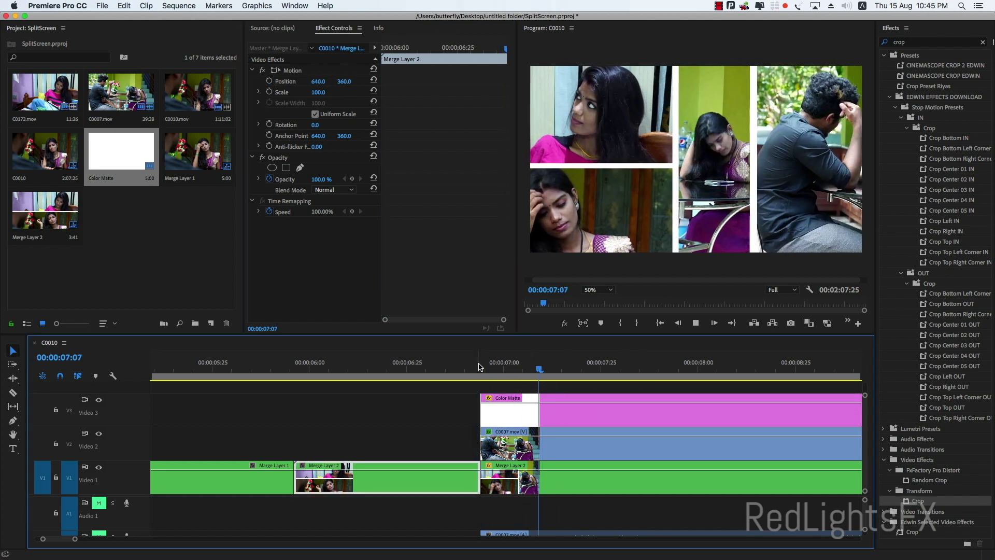
key(space)
key(minus)
key(minus)
key(minus)
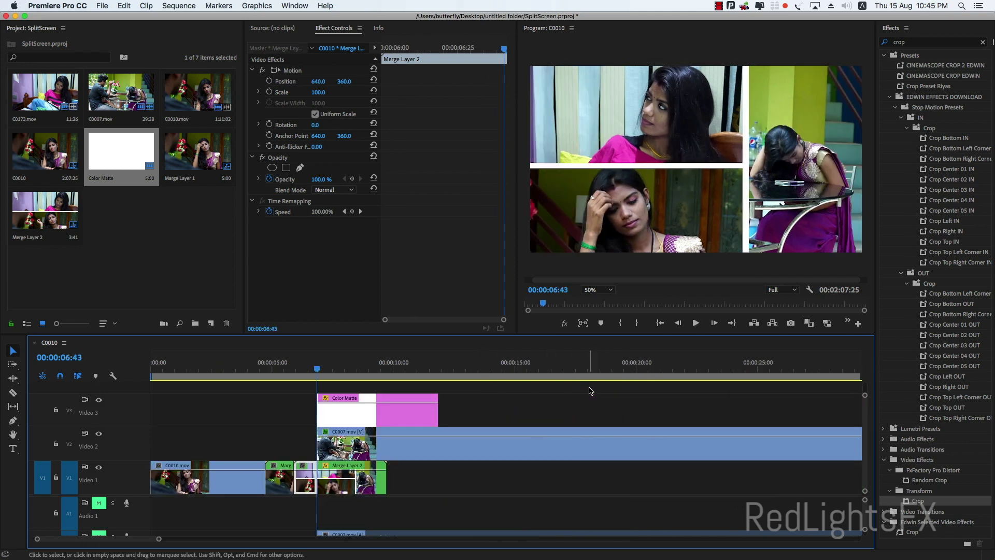
key(equal)
key(minus)
drag(295, 380, 256, 380)
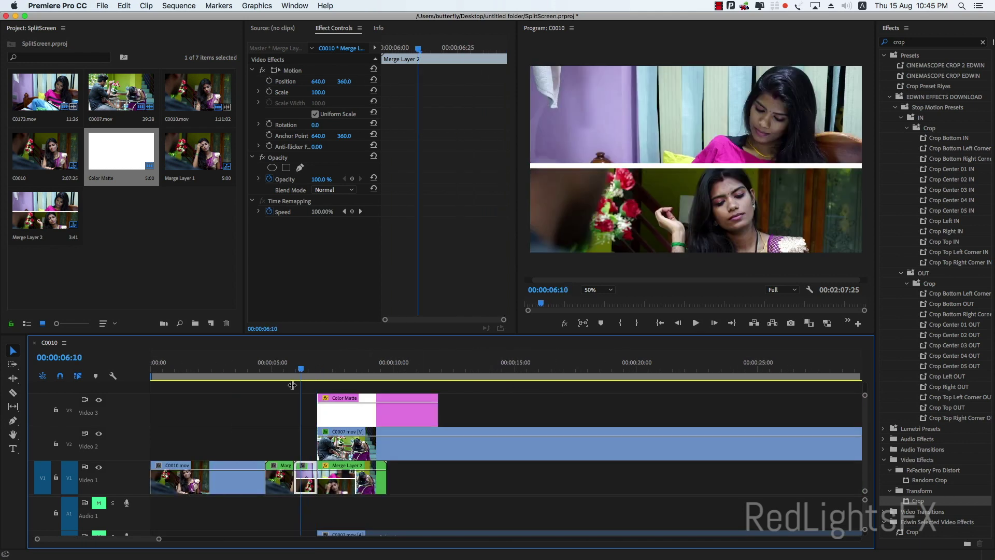
key(space)
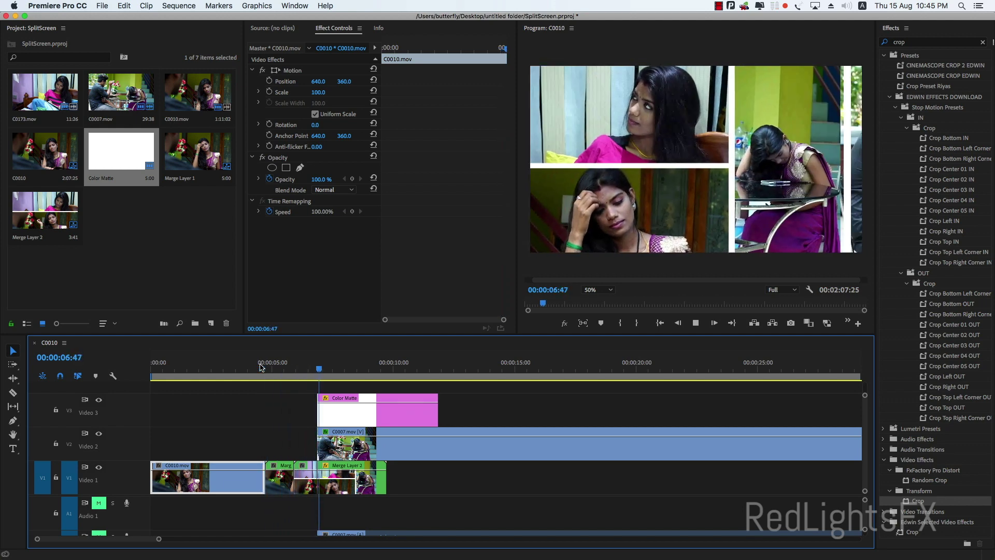
key(space)
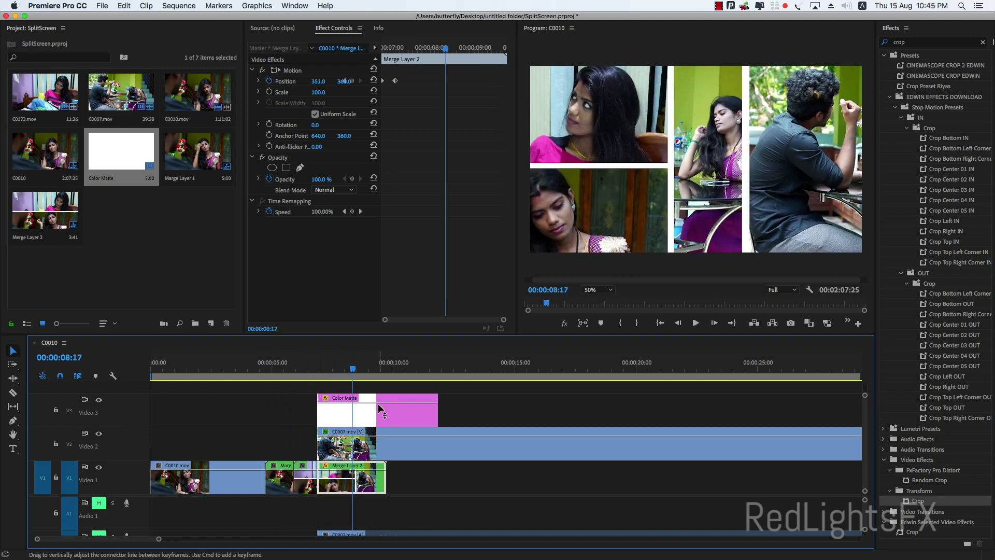
key(space)
key(space)
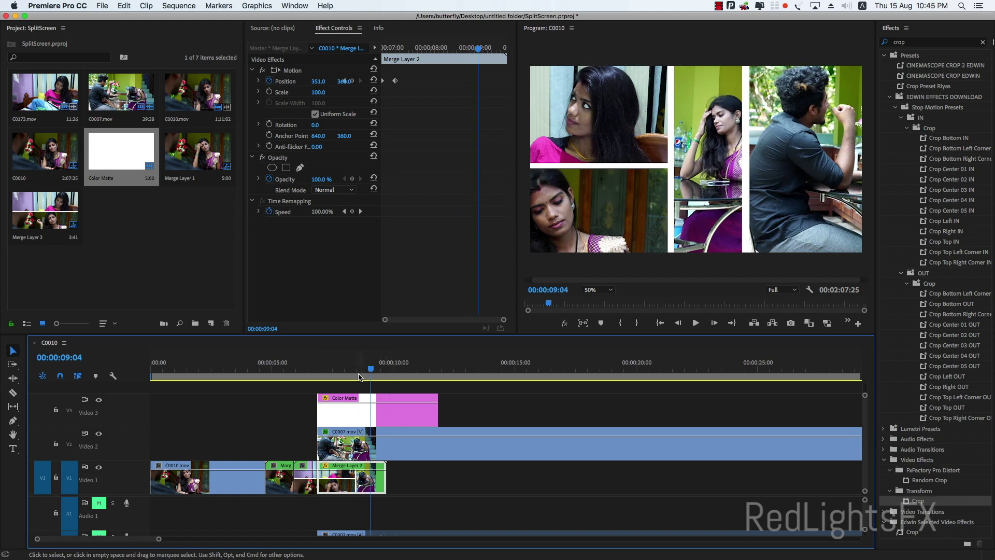
click(265, 364)
key(space)
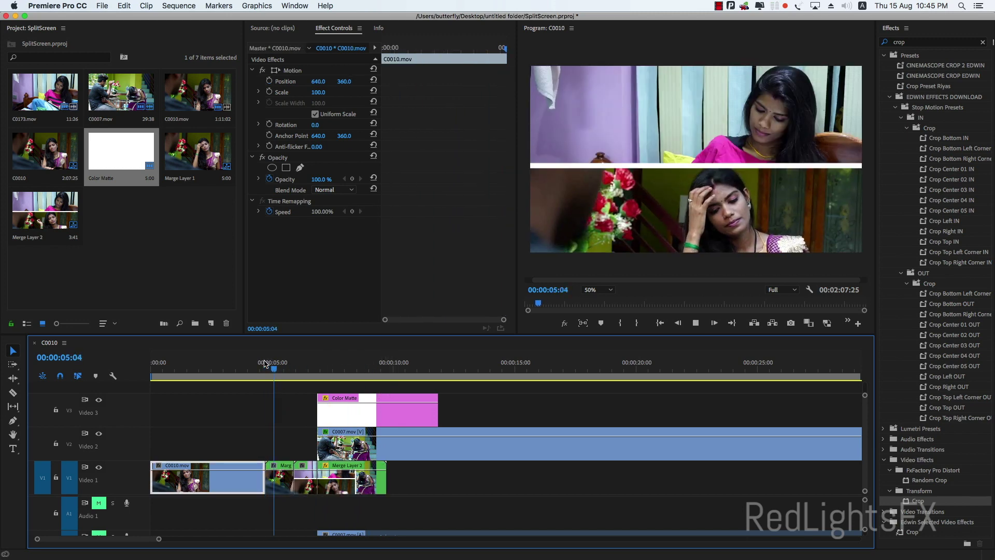
key(space)
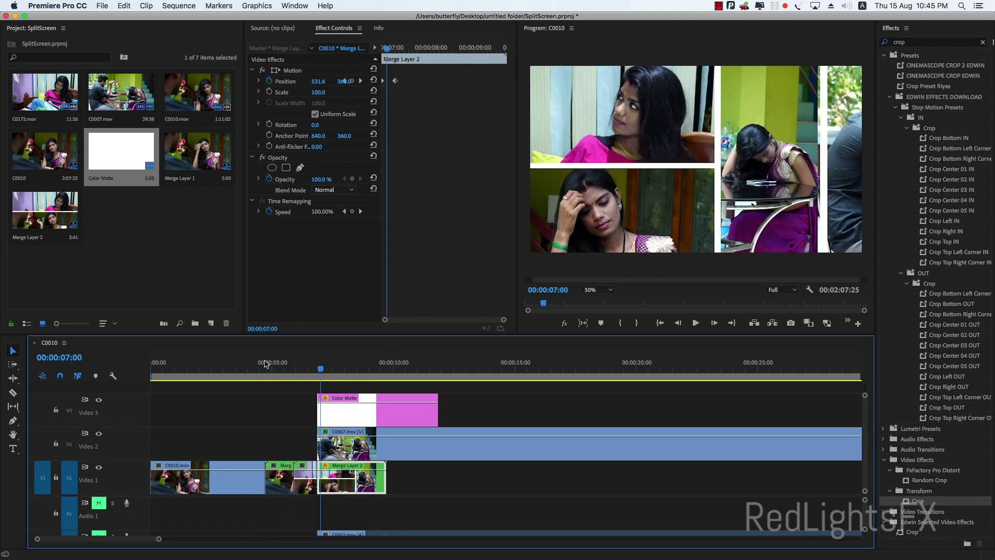
click(333, 369)
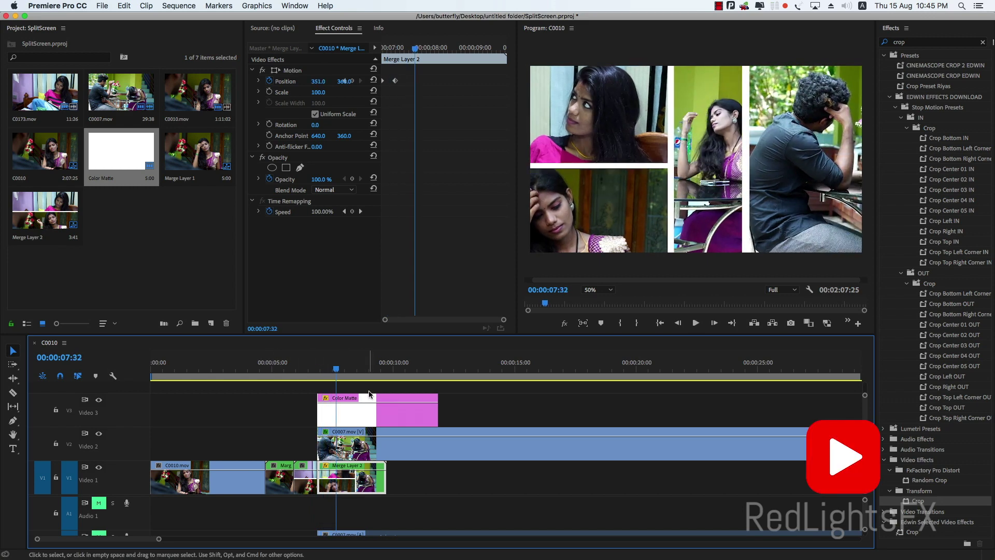
drag(333, 375, 332, 379)
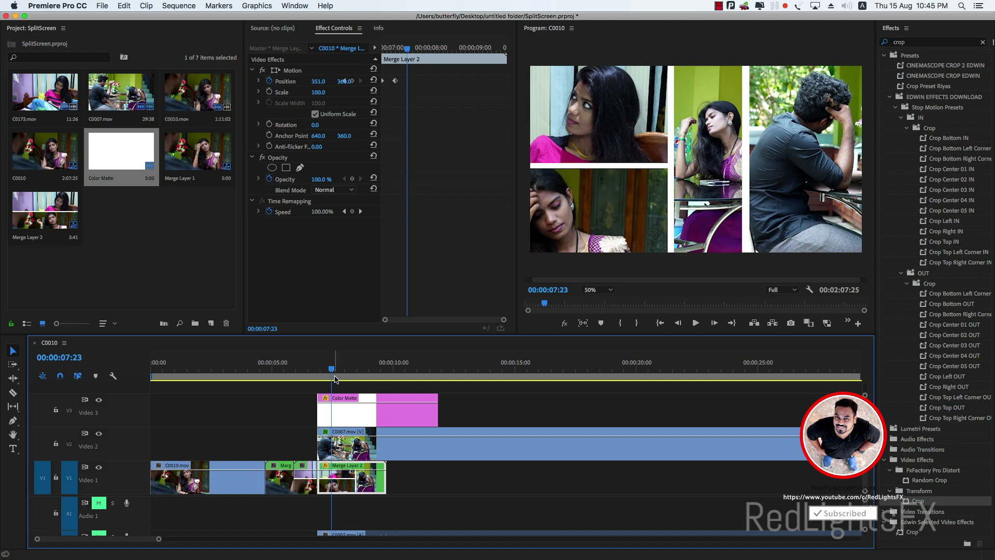
mouse_move(335, 374)
mouse_down()
mouse_move(276, 370)
mouse_move(362, 380)
mouse_up()
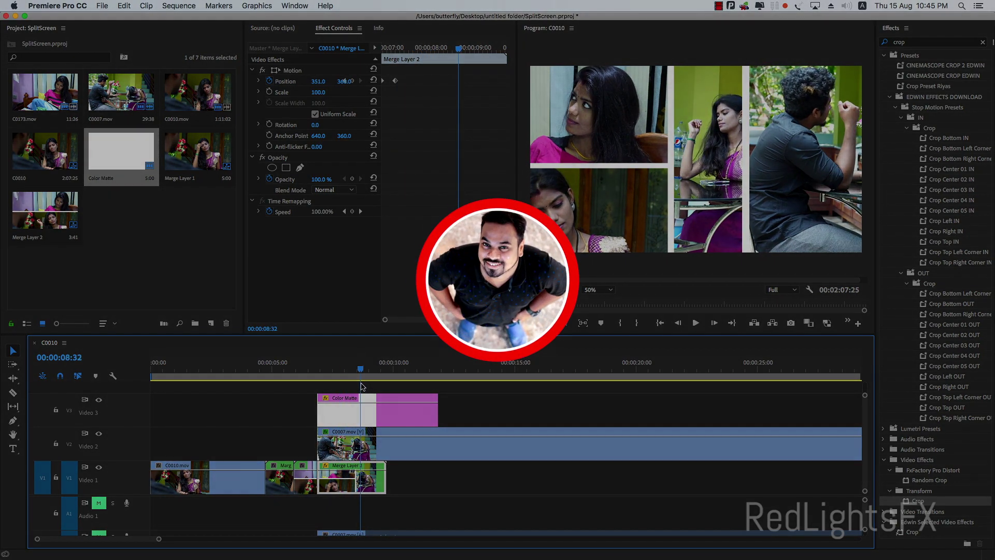